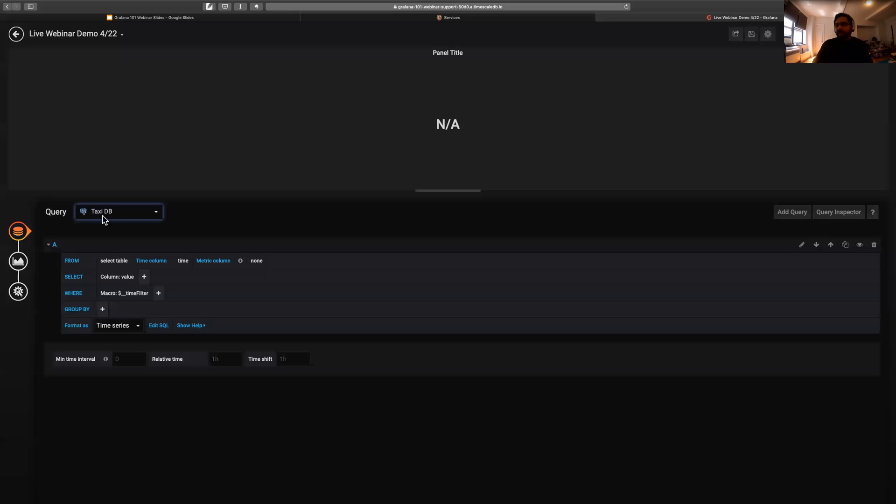
# - Replace the default query A with the commented SQL: SELECT extversion FROM pg_extension WHERE extname='timescaledb'; and run it
pyautogui.click(801, 244)
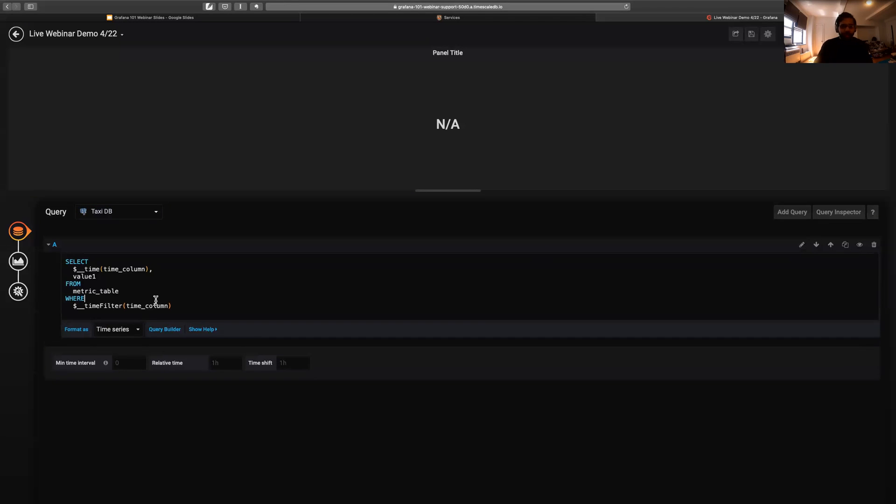
pyautogui.press('super+a')
pyautogui.press('BackSpace')
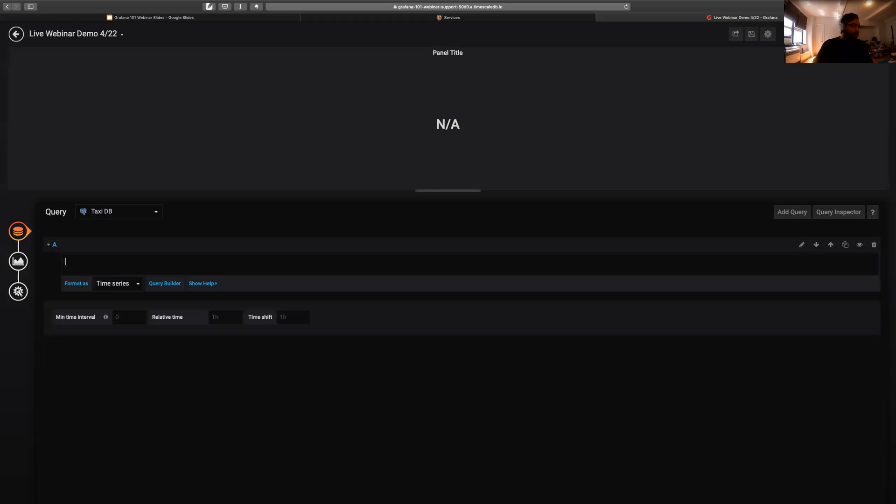
pyautogui.press('super+Tab')
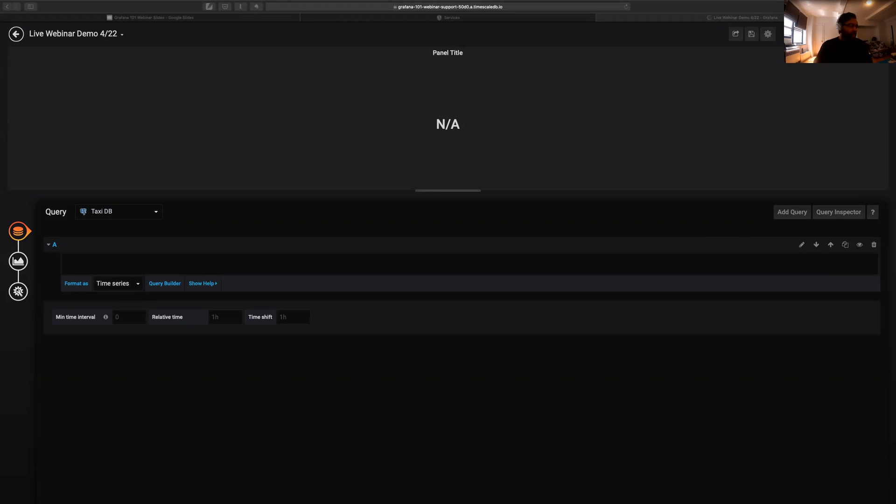
pyautogui.click(215, 269)
pyautogui.write("-- What version of Timescale am I using? SELECT extversion FROM pg_extension WHERE extname='timescaledb';")
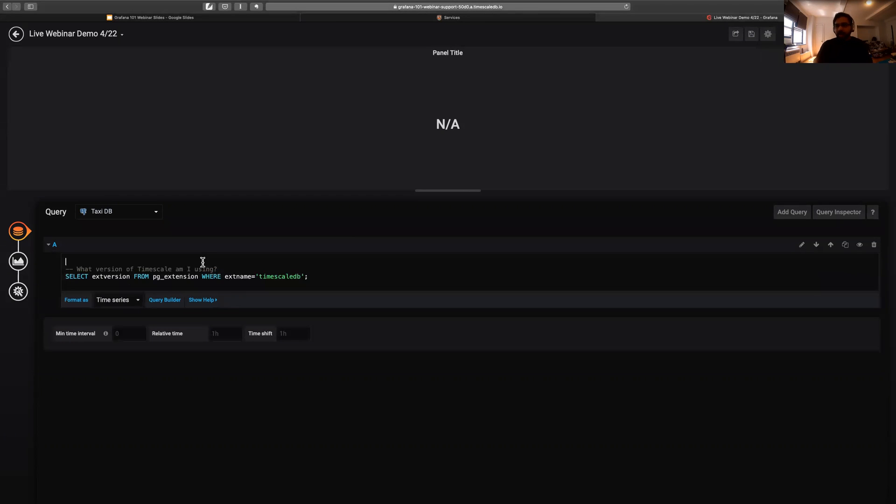
pyautogui.press('Delete')
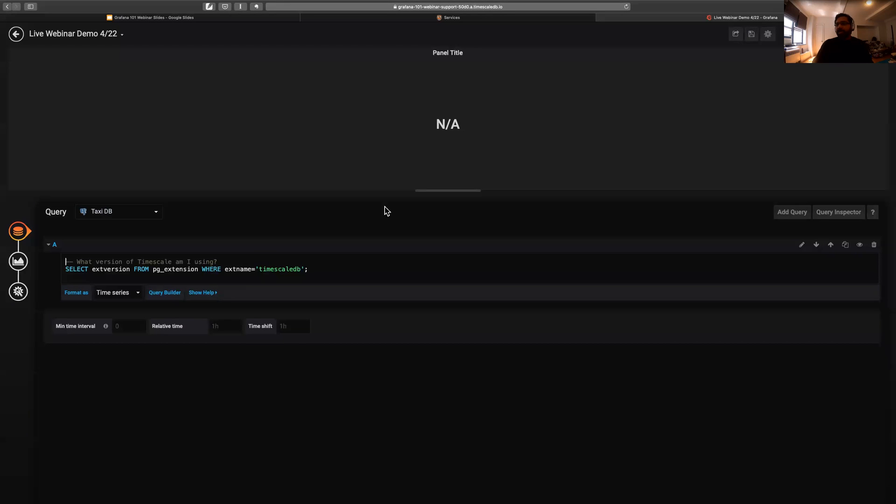
pyautogui.click(372, 218)
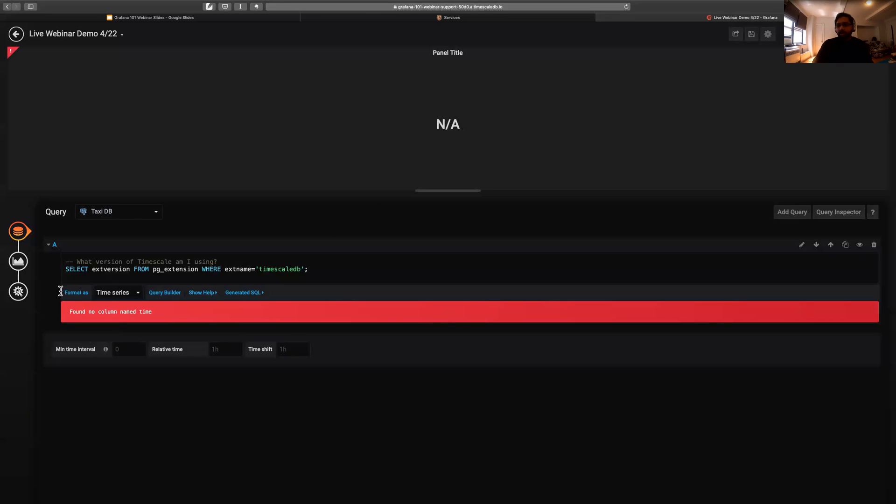
# - Format the result of the Timescale version query as Table instead of a time series
pyautogui.click(111, 293)
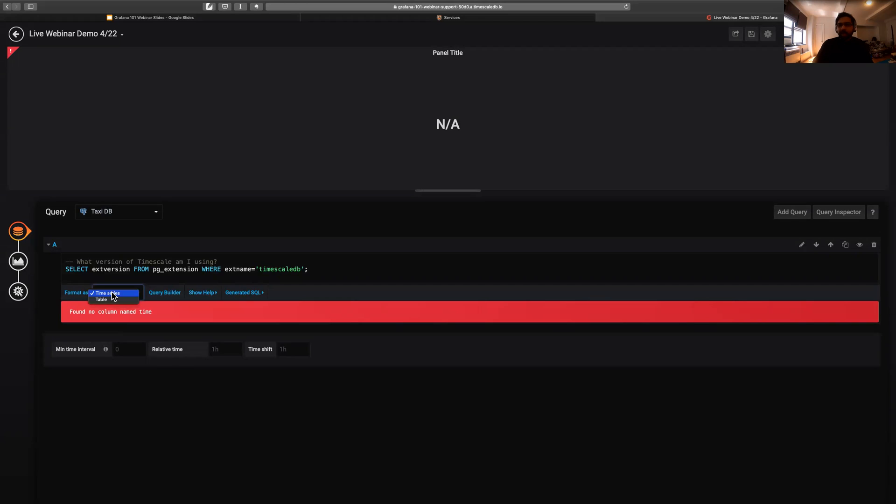
pyautogui.click(111, 300)
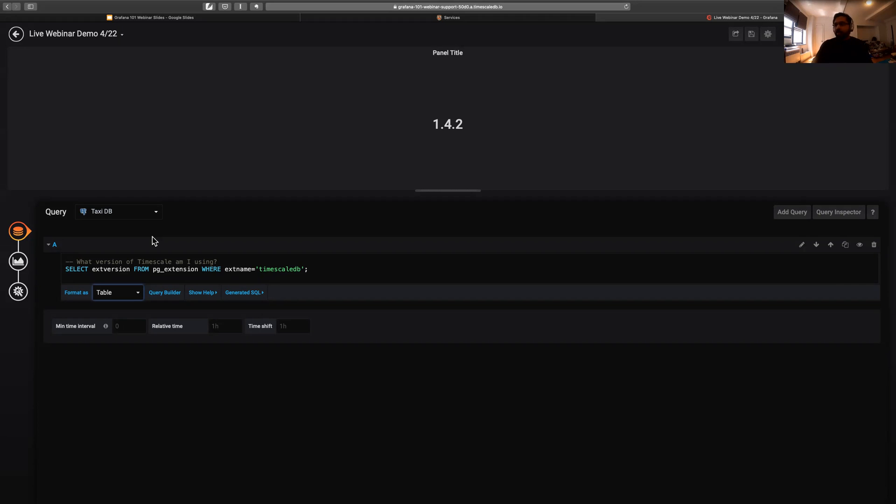
pyautogui.click(321, 267)
# - Set the font size of the Singlestat panel's main value to 200%
pyautogui.click(17, 269)
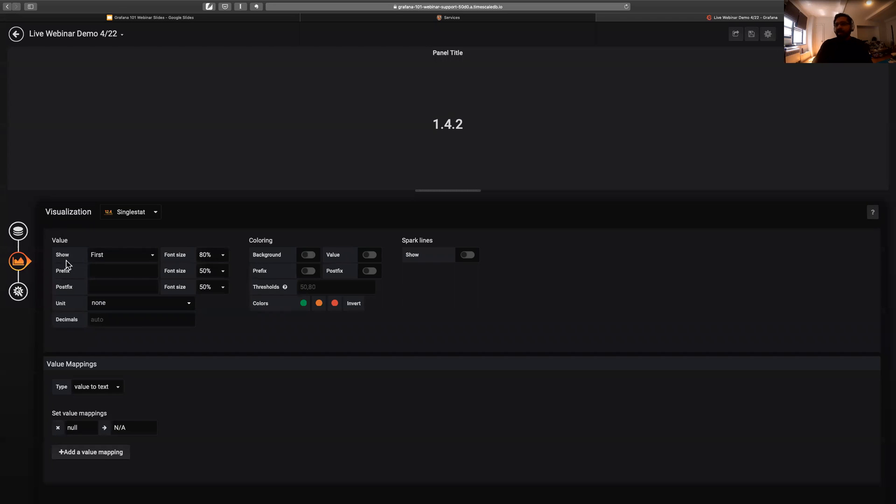
pyautogui.click(218, 258)
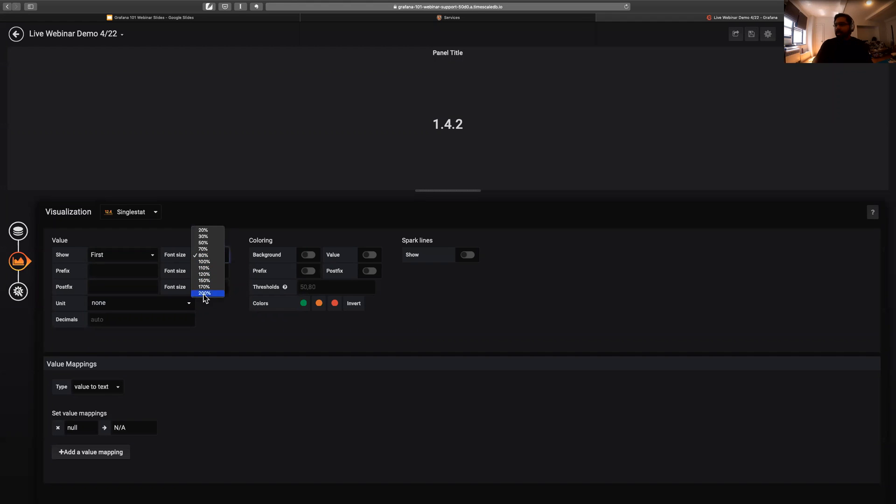
pyautogui.click(204, 293)
# - Try the prefix "Timescale" in front of the Singlestat value and clear it again
pyautogui.click(102, 272)
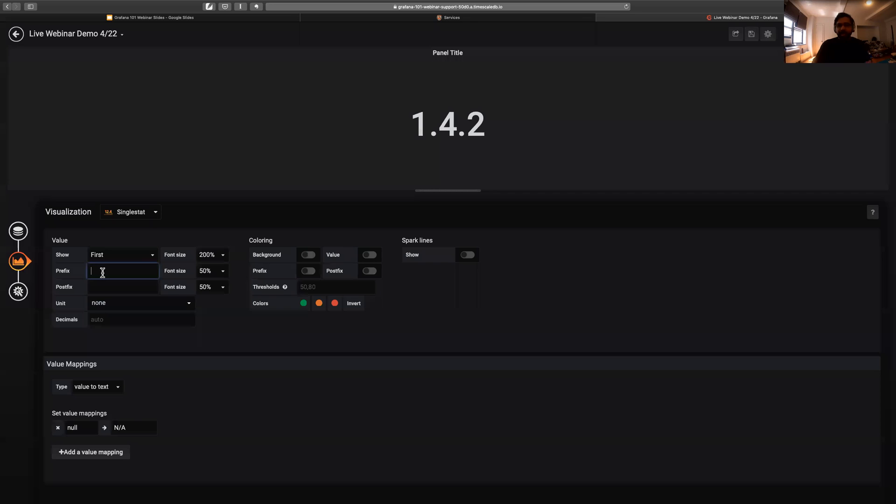
pyautogui.write('Timescale')
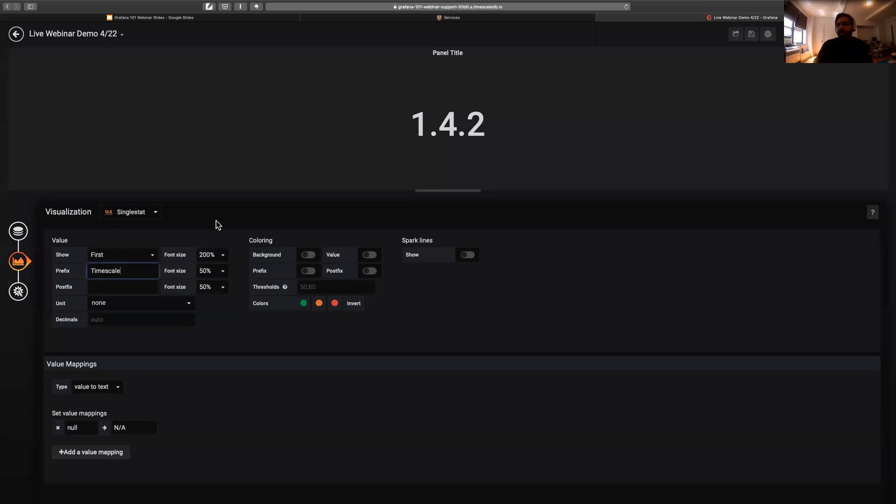
pyautogui.click(217, 225)
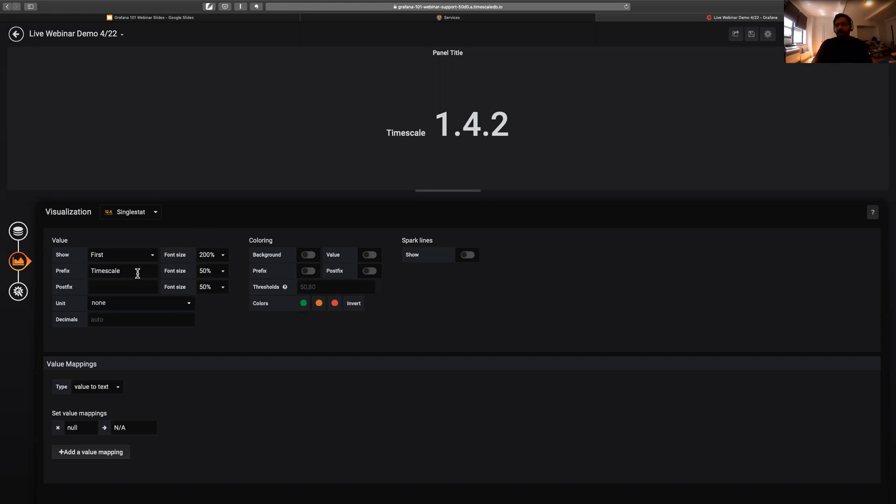
pyautogui.doubleClick(144, 273)
pyautogui.press('BackSpace')
pyautogui.click(204, 221)
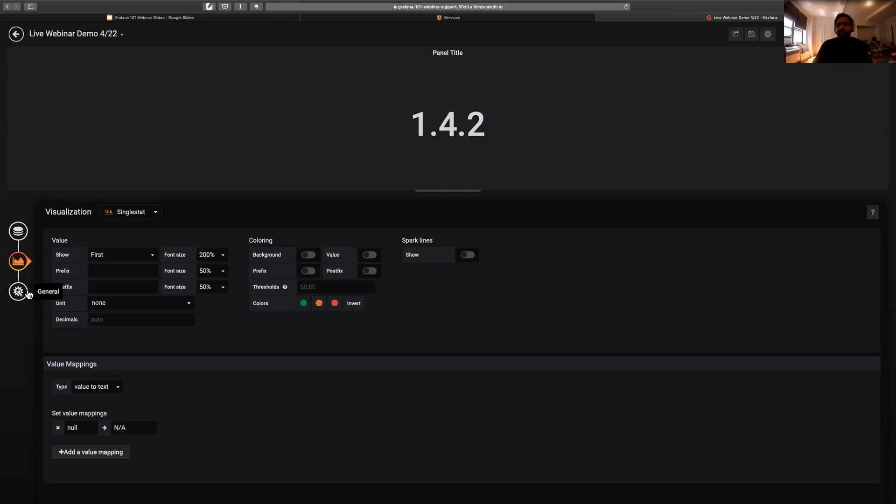
# - Title the panel "Timescale Version" and give it the description "Timescale version on taxi DB"
pyautogui.click(19, 291)
pyautogui.tripleClick(174, 245)
pyautogui.press('BackSpace')
pyautogui.write('Timescale Ver')
pyautogui.press('Tab')
pyautogui.write('Timesc')
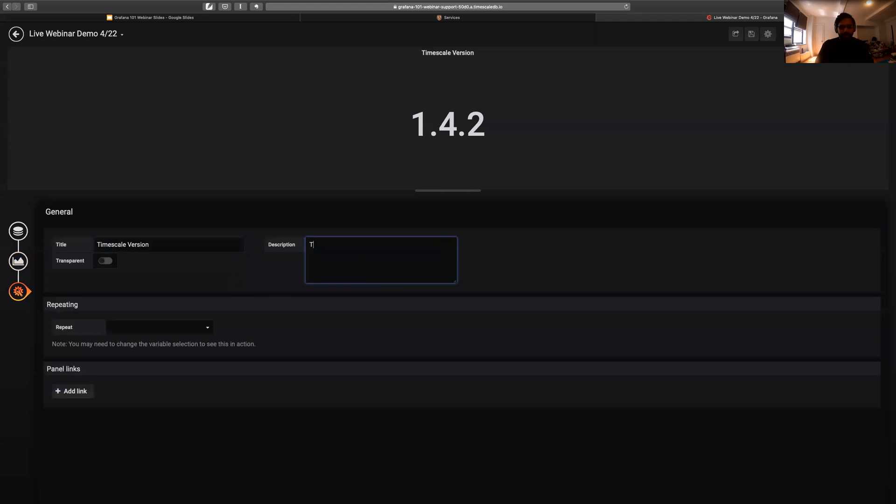
pyautogui.write('ale version')
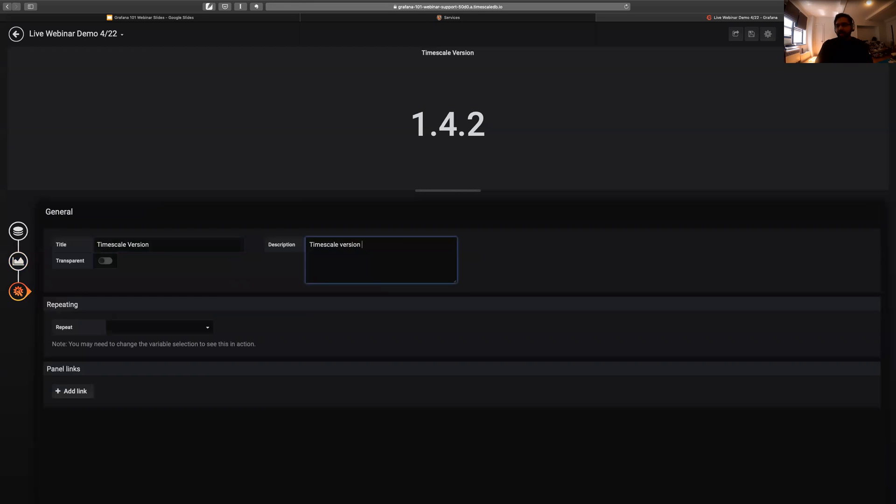
pyautogui.write(' on taxi BD')
pyautogui.press('BackSpace')
pyautogui.press('BackSpace')
pyautogui.click(251, 216)
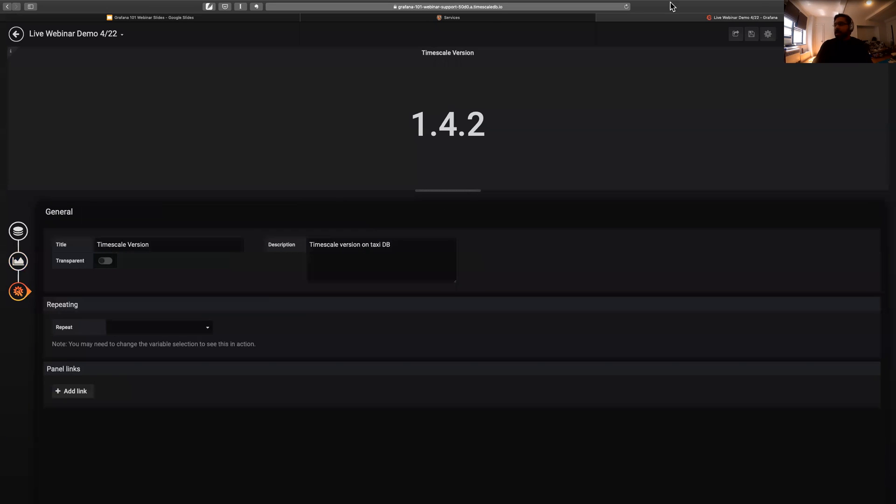
# - Save the dashboard without a note and shrink the Timescale Version panel on it to about a third of its width
pyautogui.click(751, 36)
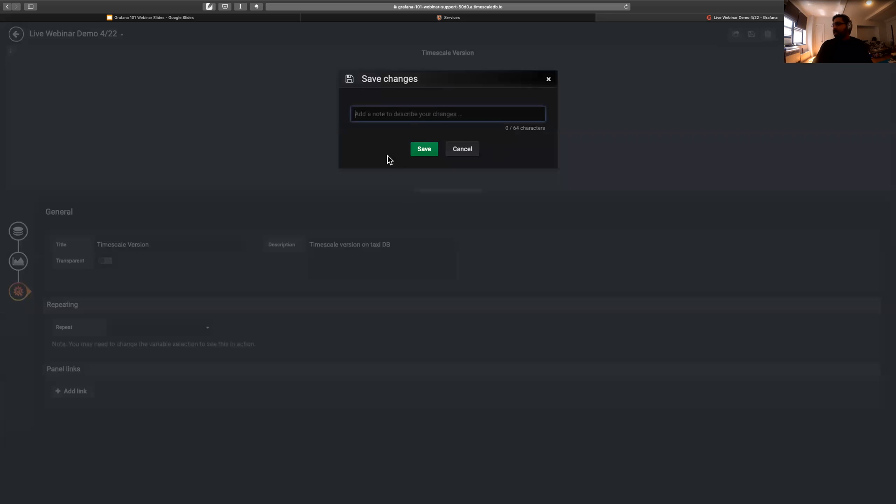
pyautogui.click(422, 150)
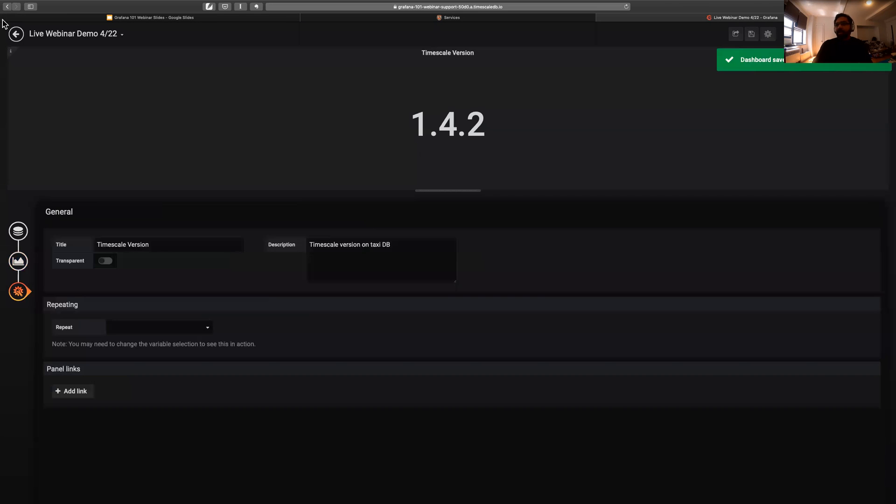
pyautogui.click(16, 35)
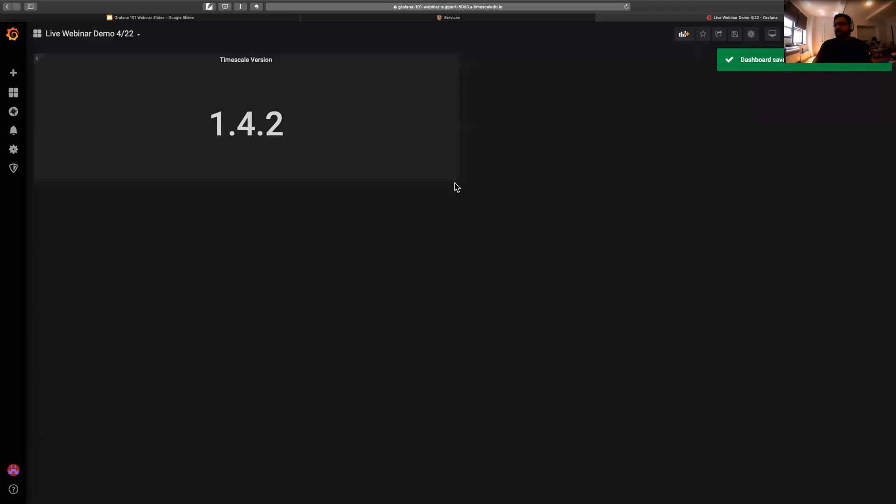
pyautogui.moveTo(459, 183); pyautogui.dragTo(172, 149)
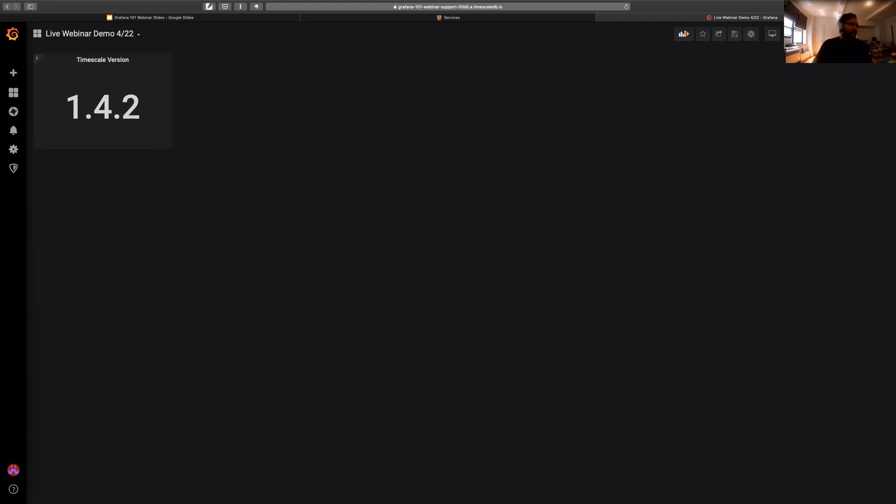
# - Check the planned DevOps visualizations on the Google Slides deck's dataset slide and return to the Grafana dashboard
pyautogui.press('super+Tab')
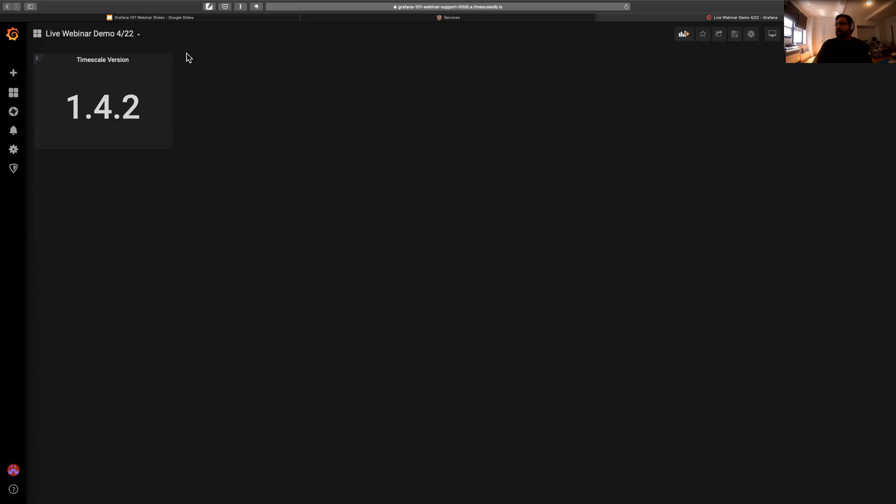
pyautogui.click(169, 18)
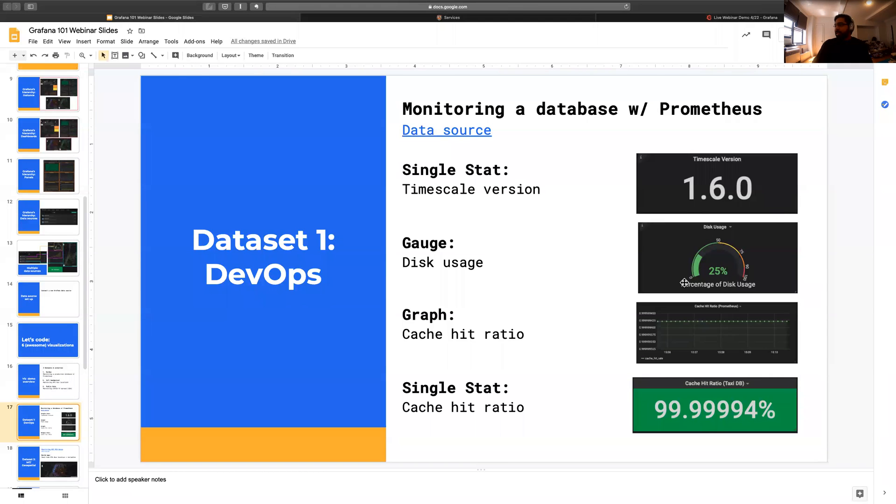
pyautogui.click(706, 18)
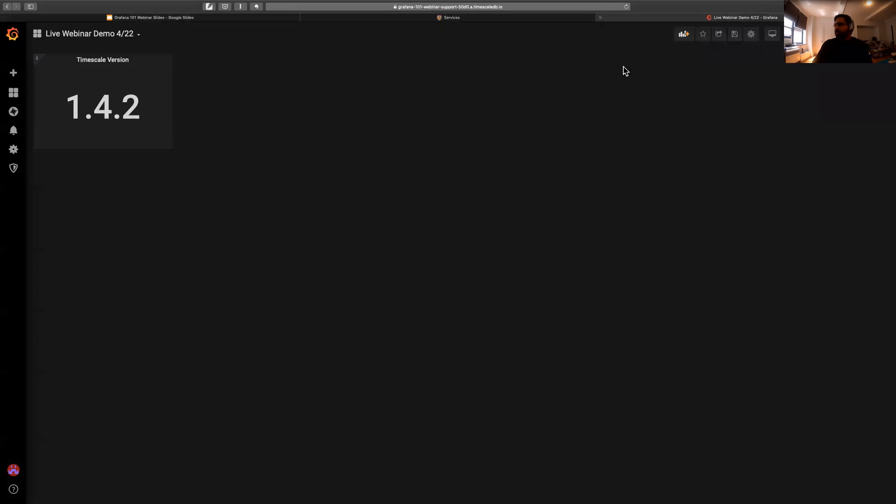
# - Add a new panel to the dashboard with the Gauge visualization
pyautogui.click(680, 40)
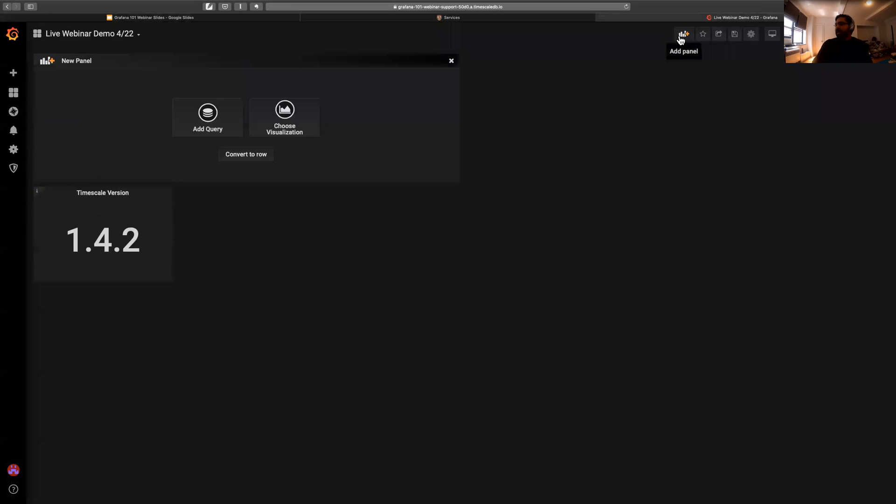
pyautogui.click(281, 122)
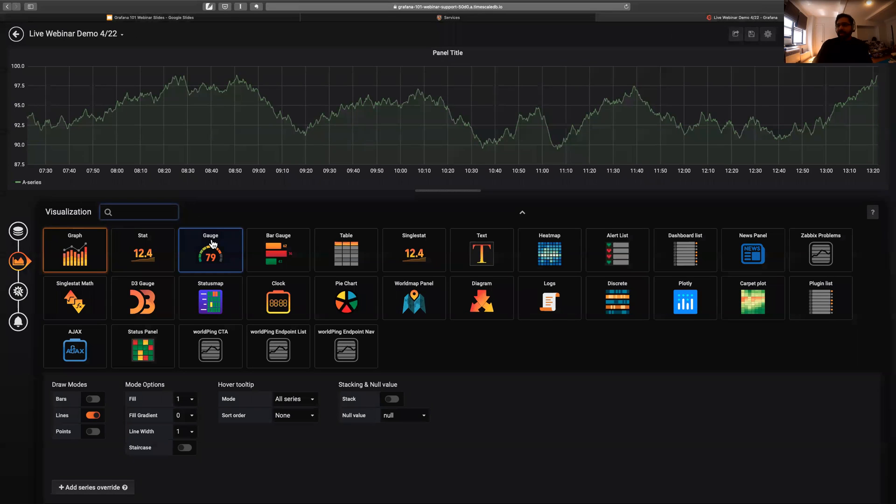
pyautogui.click(212, 243)
pyautogui.click(228, 211)
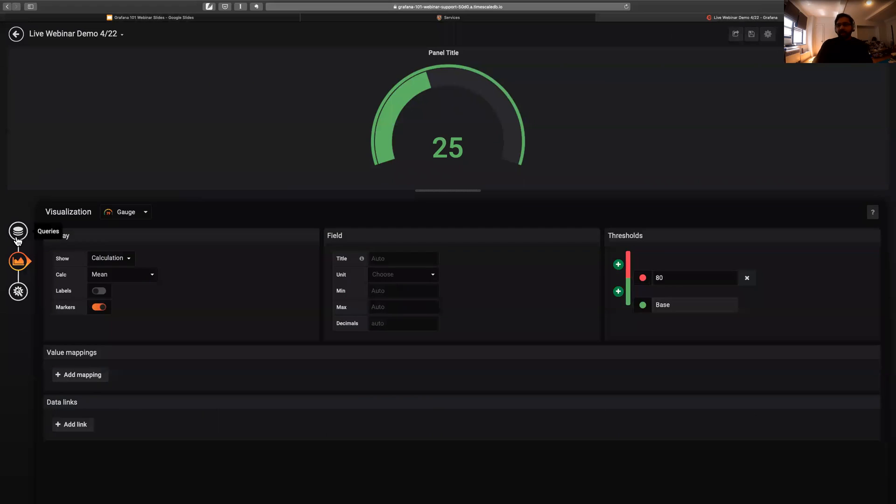
# - Set the gauge panel's query data source to Monitoring DB
pyautogui.click(17, 239)
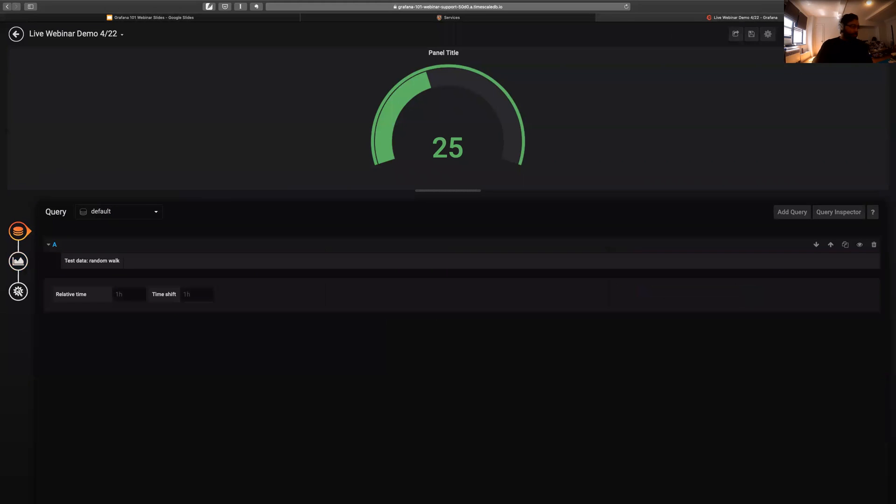
pyautogui.click(115, 215)
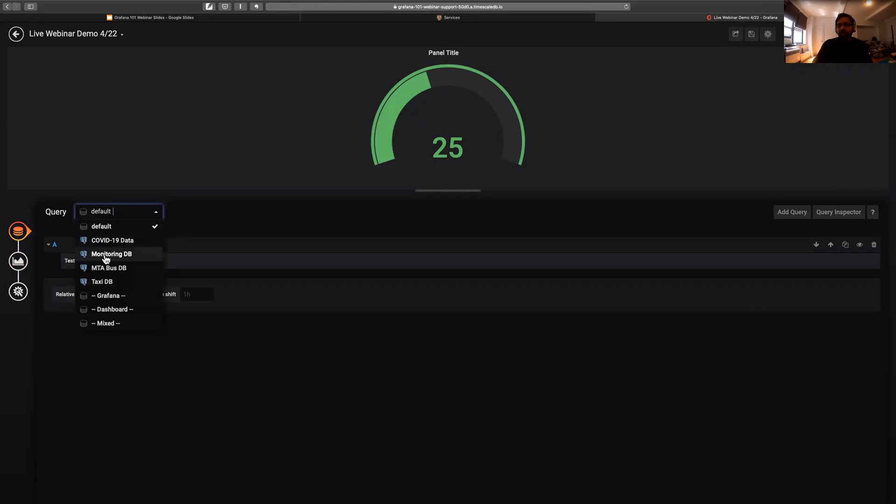
pyautogui.click(140, 256)
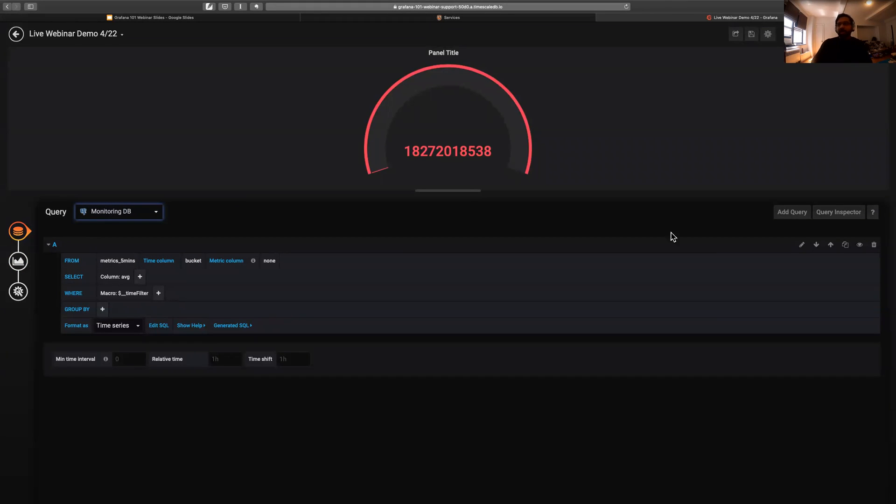
# - Replace query A with time-filtered SQL averaging value AS "% disk used" per 1m from metrics WHERE name LIKE 'disk_used_percent', grouped and ordered by 1
pyautogui.click(801, 244)
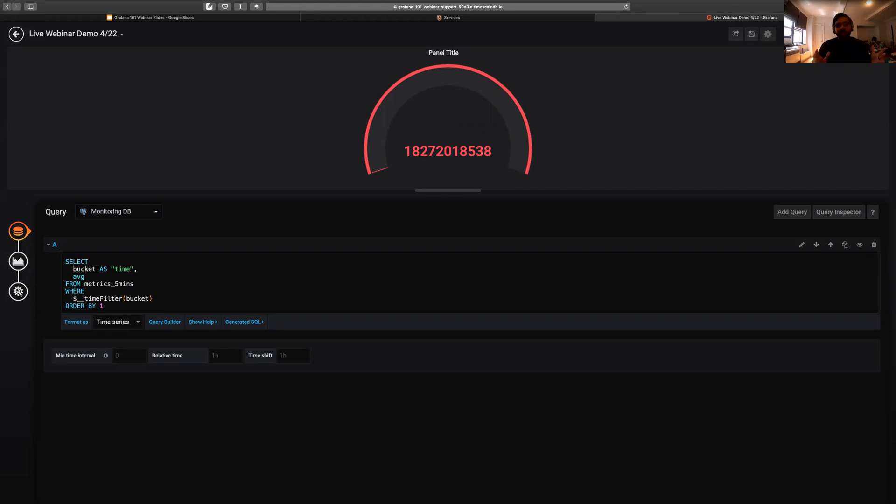
pyautogui.press('super+a')
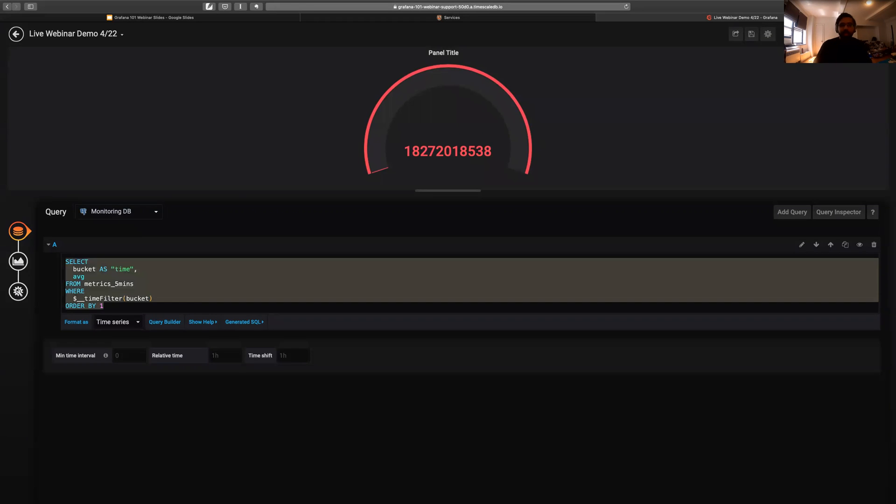
pyautogui.press('BackSpace')
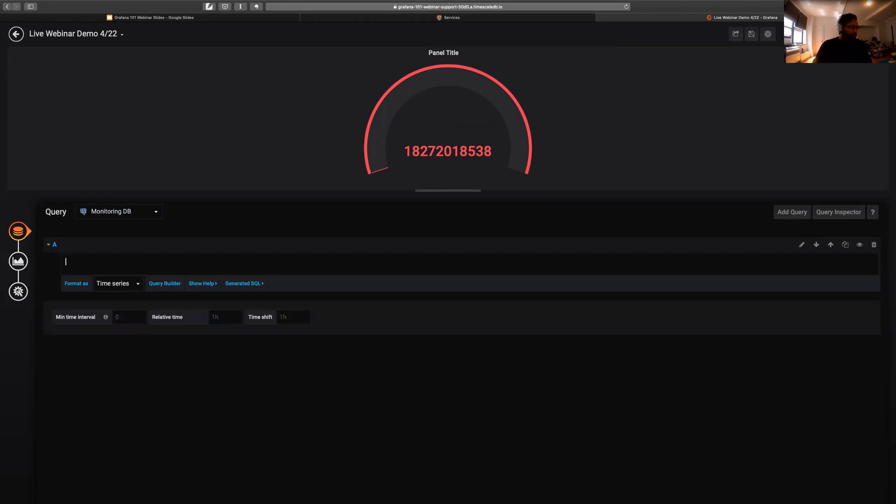
pyautogui.press('super+Tab')
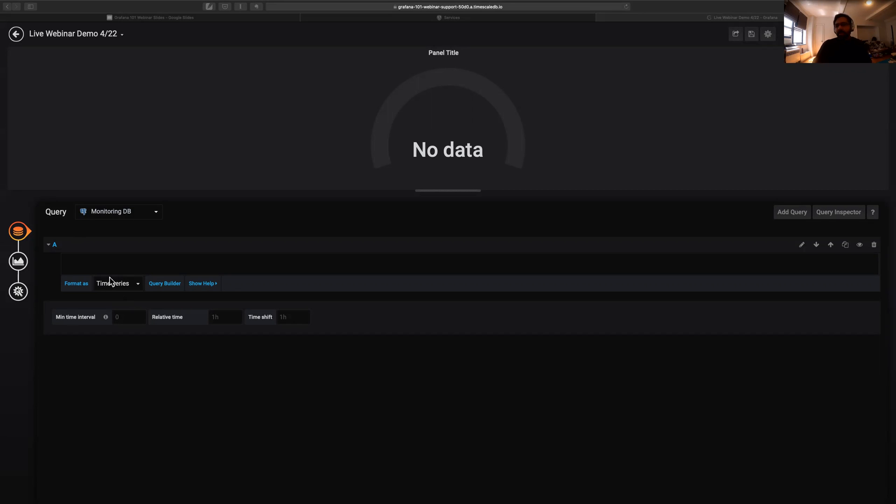
pyautogui.click(108, 259)
pyautogui.write('SELECT   $__timeGroupAlias("time", 1m),   avg(value) AS "% disk used" FROM metrics WHERE   $__timeFilter("time") AND   name LIKE \'disk_used_percent\' GROUP BY 1 ORDER BY 1')
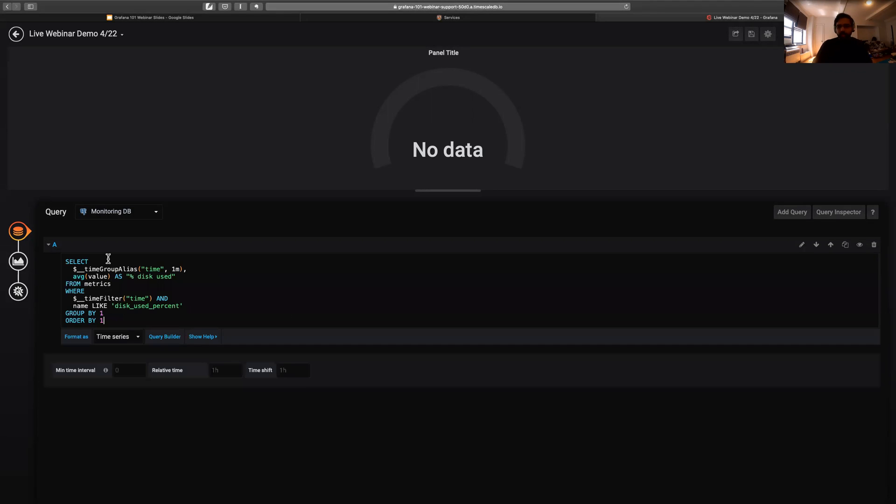
# - Run the disk usage query to refresh the gauge preview and check the dashboard's available time ranges
pyautogui.click(223, 216)
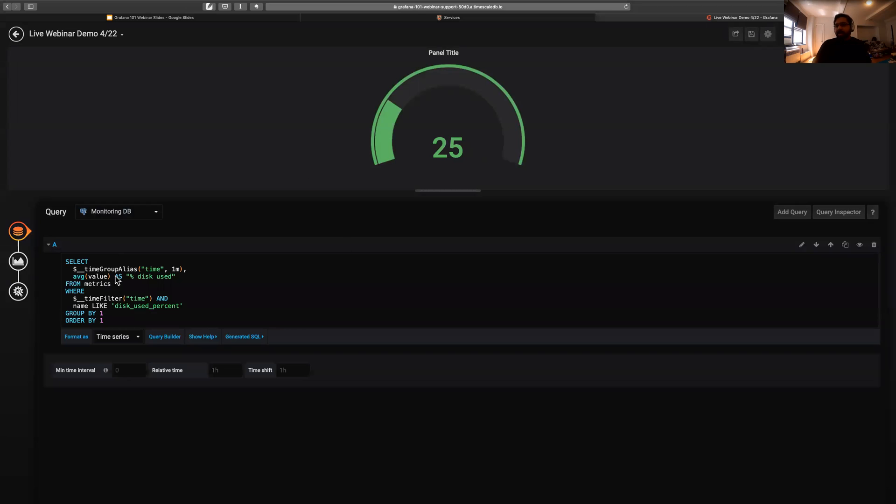
pyautogui.click(120, 260)
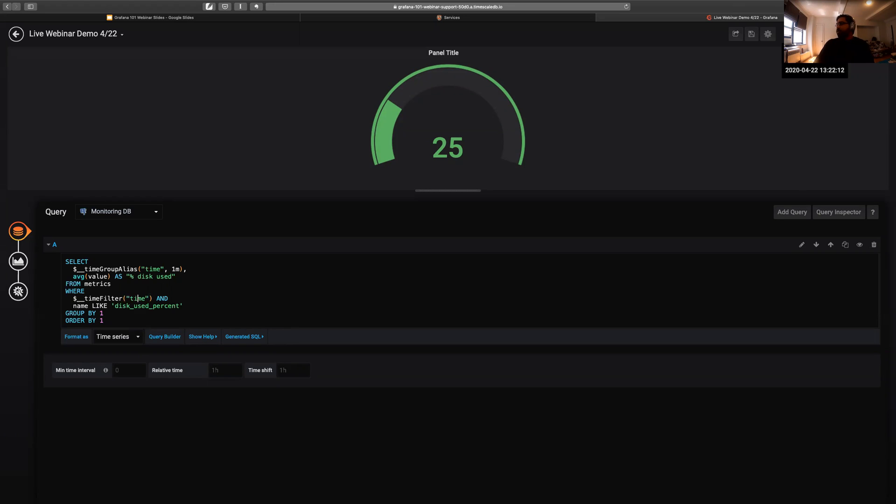
pyautogui.click(814, 34)
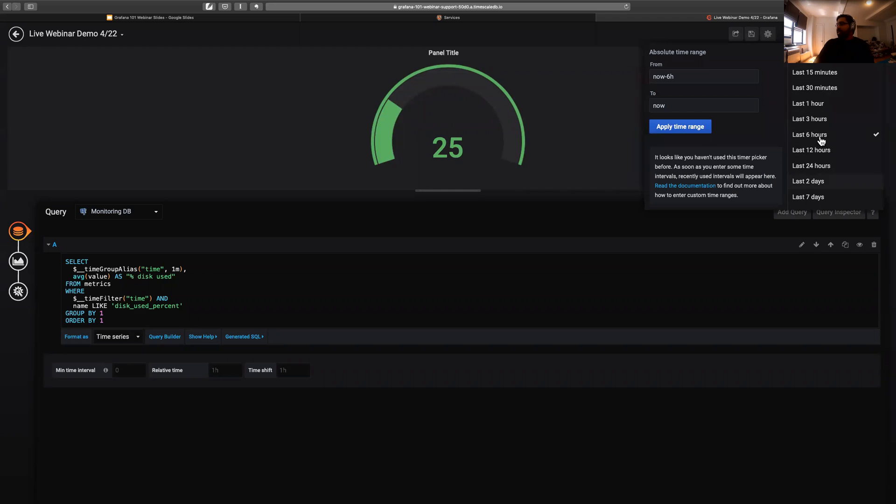
pyautogui.click(815, 34)
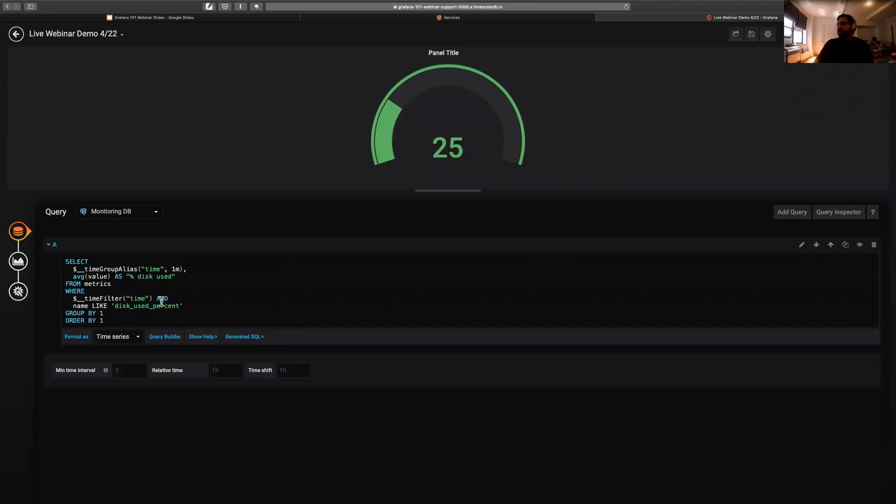
# - Examine the query's time filter, its disk_used_percent name condition, and the GROUP BY and ORDER BY clauses
pyautogui.click(114, 297)
pyautogui.click(154, 298)
pyautogui.click(184, 299)
pyautogui.press('Right')
pyautogui.press('Down')
pyautogui.press('Left')
pyautogui.hotkey('shift', 'Up')
pyautogui.hotkey('shift', 'Right')
pyautogui.hotkey('shift', 'Right')
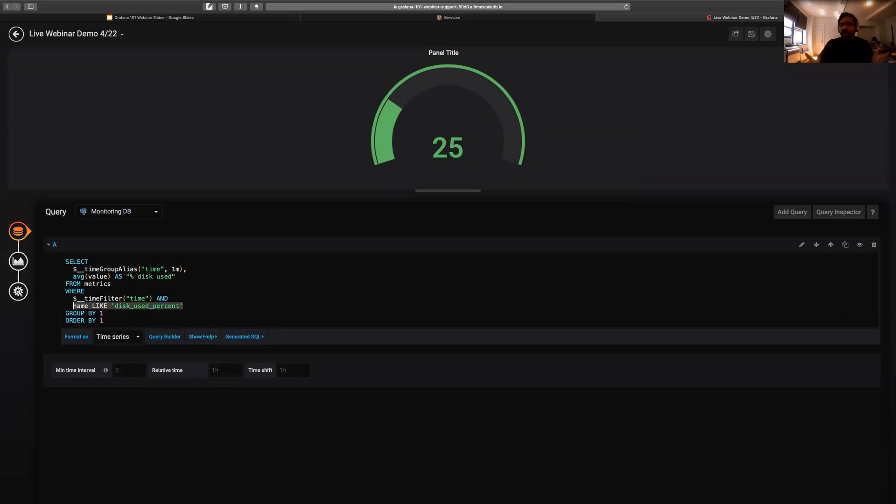
pyautogui.press('Down')
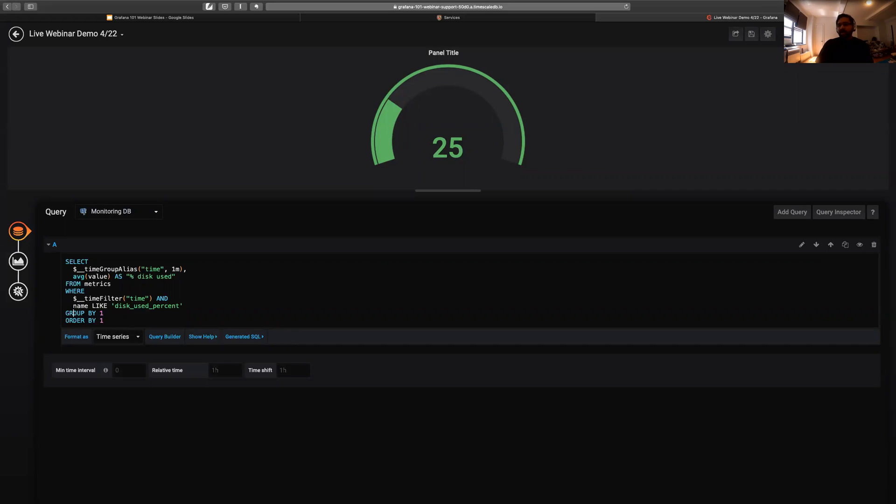
pyautogui.hotkey('shift', 'Down')
pyautogui.hotkey('shift', 'End')
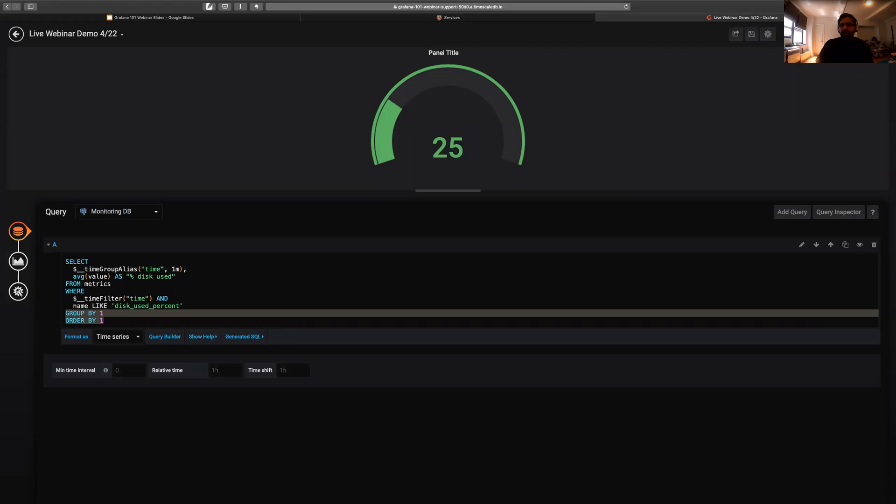
# - Examine the query's $__timeGroupAlias expression and the 1m interval it groups by
pyautogui.press('Left')
pyautogui.press('Up')
pyautogui.press('Up')
pyautogui.press('Up')
pyautogui.press('Up')
pyautogui.press('Up')
pyautogui.press('Up')
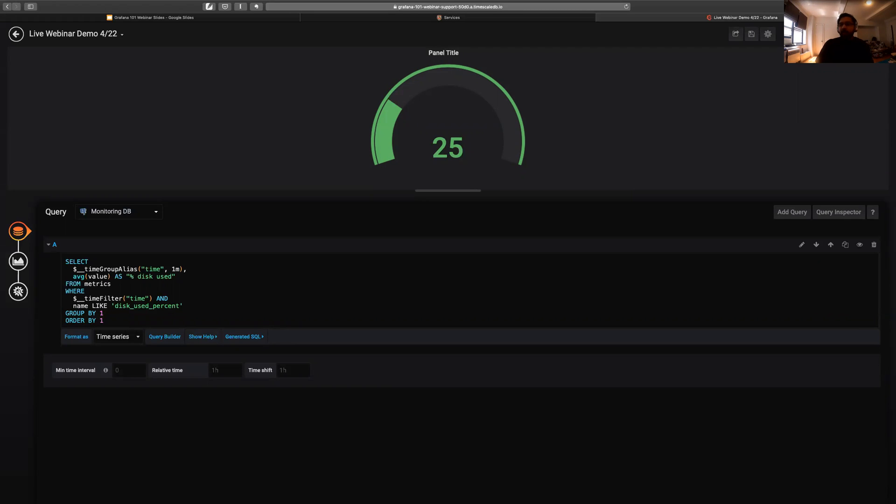
pyautogui.hotkey('shift', 'Home')
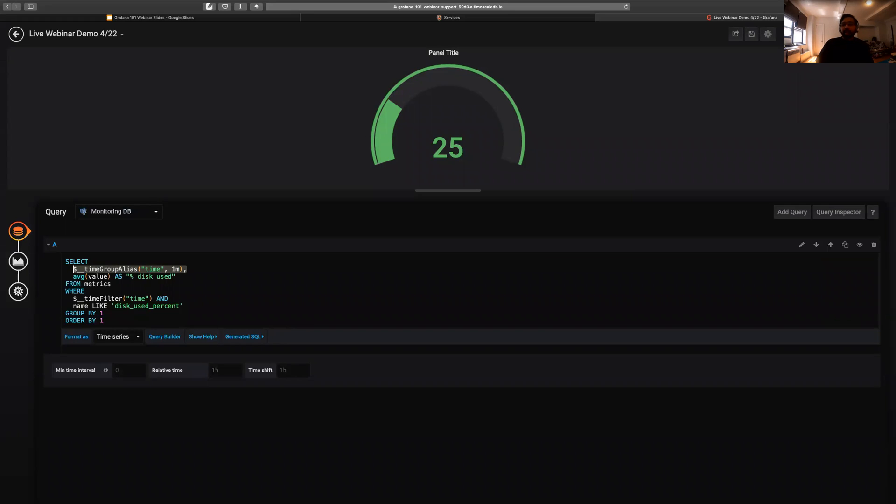
pyautogui.press('Down')
pyautogui.press('Down')
pyautogui.press('Down')
pyautogui.press('Down')
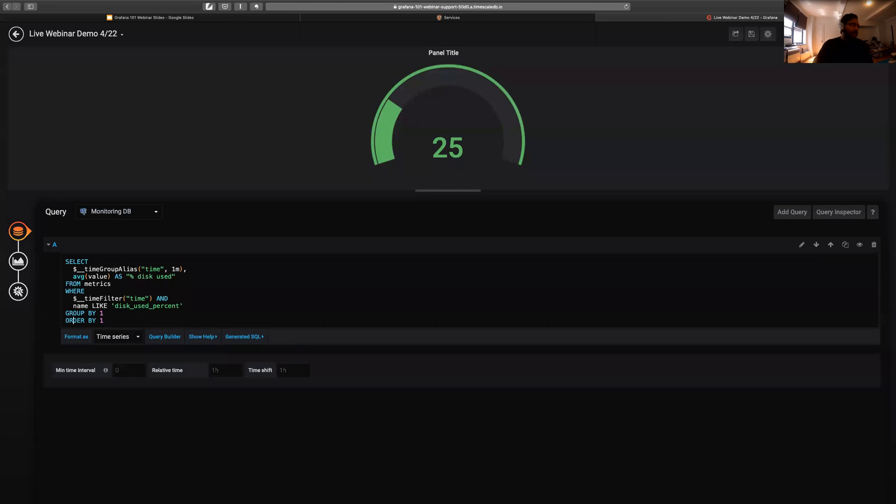
pyautogui.press('super+Tab')
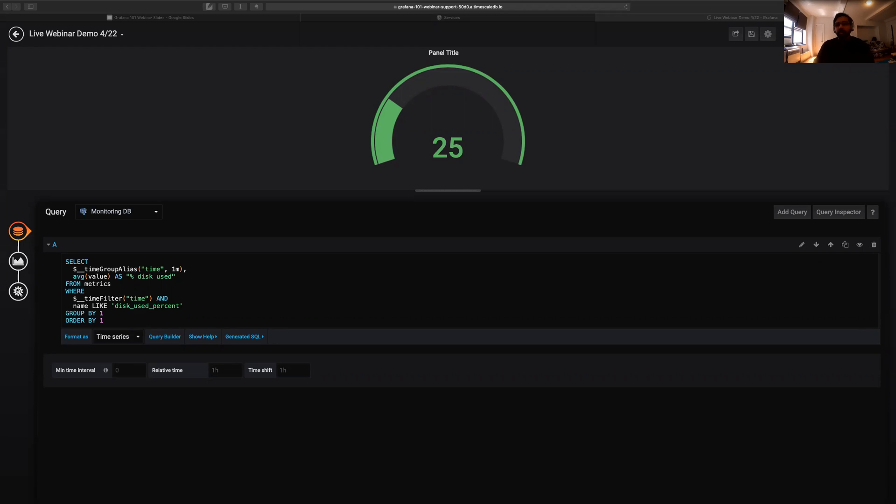
pyautogui.click(116, 320)
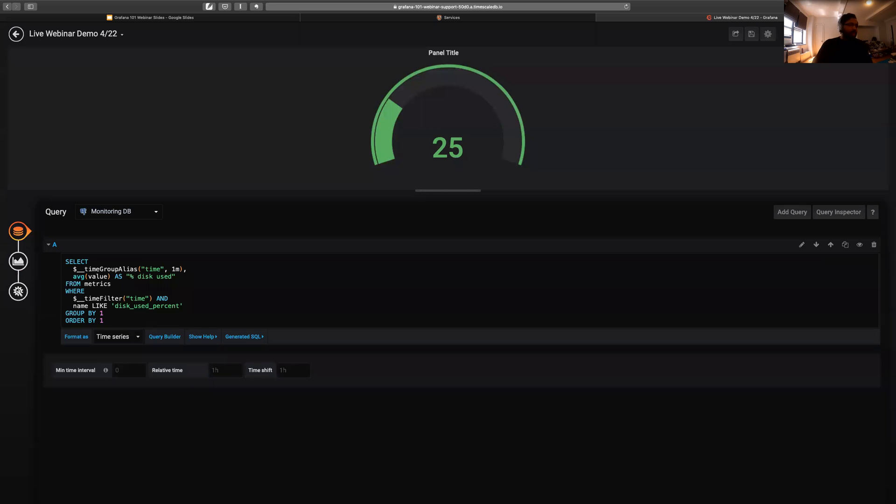
pyautogui.press('Right')
pyautogui.hotkey('shift', 'Down')
pyautogui.hotkey('shift', 'Left')
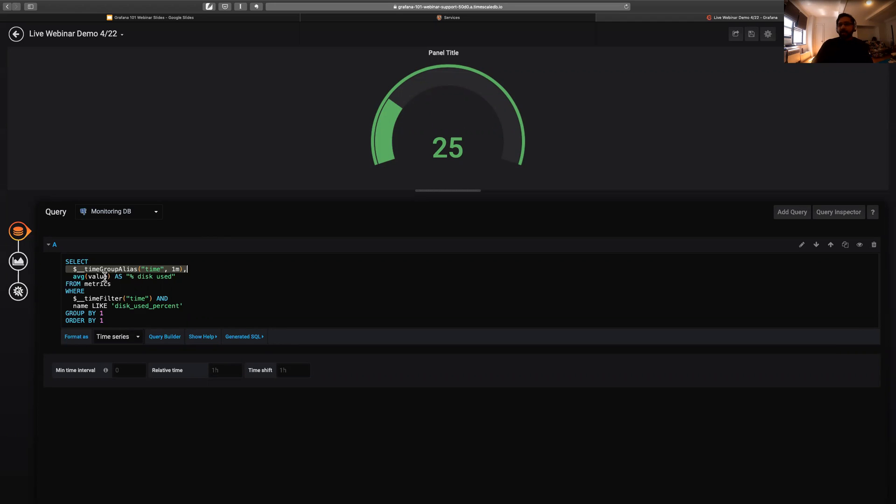
pyautogui.click(177, 268)
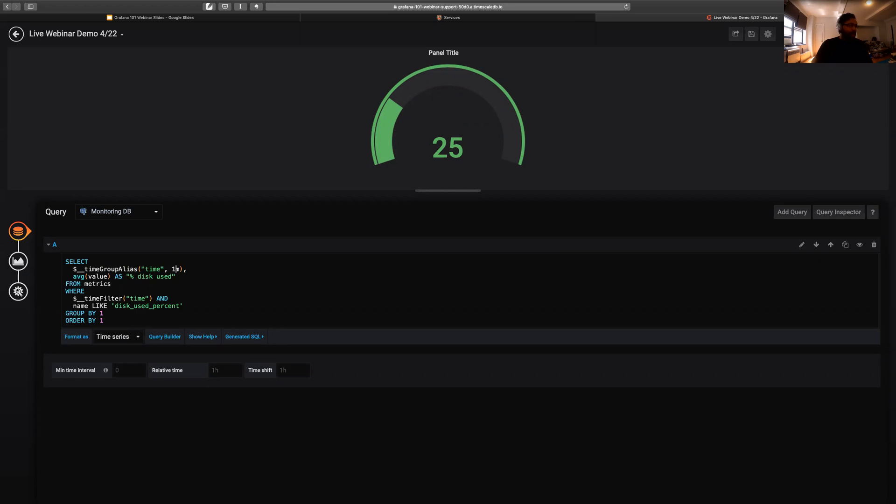
# - Set the gauge's display to show a calculation using the Last value
pyautogui.click(21, 259)
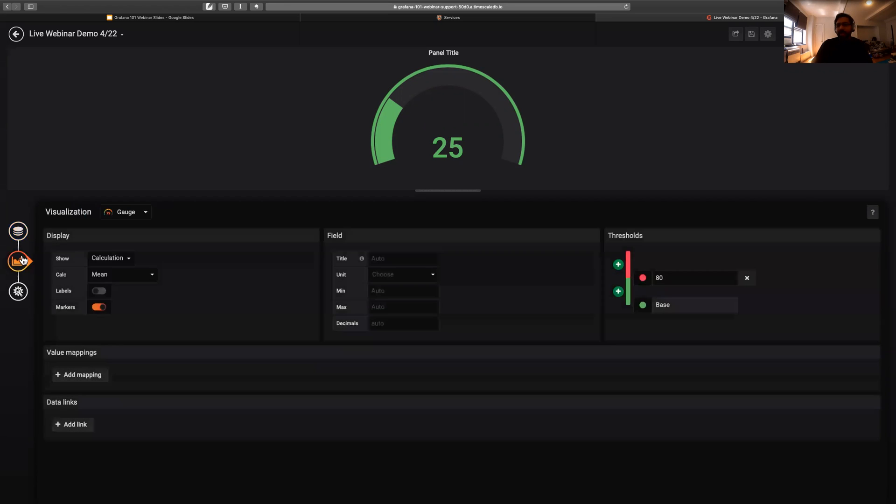
pyautogui.click(122, 260)
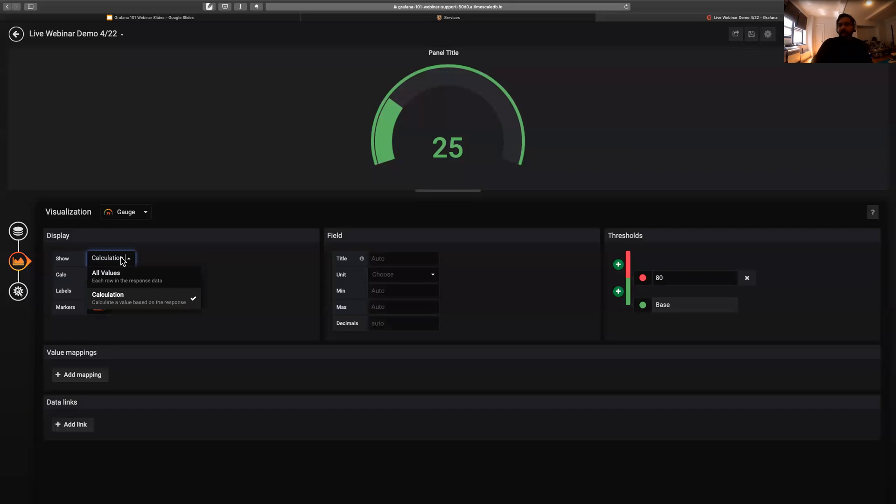
pyautogui.click(123, 303)
pyautogui.click(126, 276)
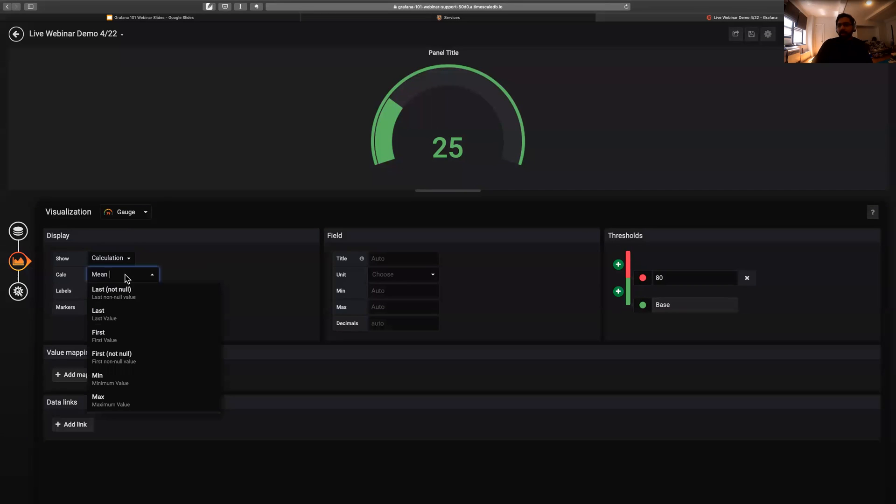
pyautogui.click(119, 321)
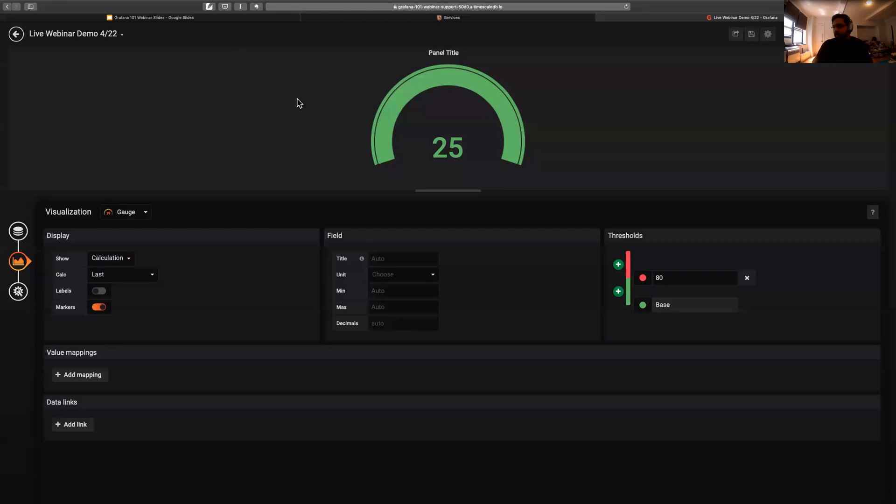
# - Change the gauge's 80 threshold to 50
pyautogui.click(679, 276)
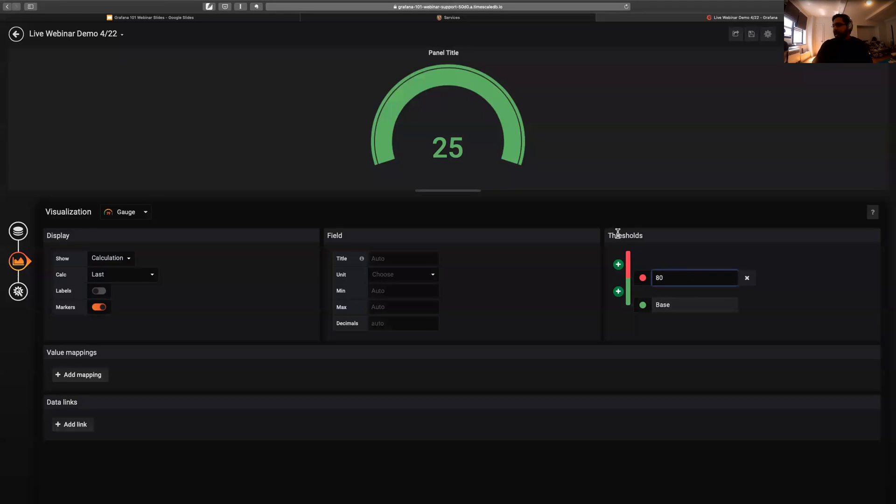
pyautogui.click(689, 253)
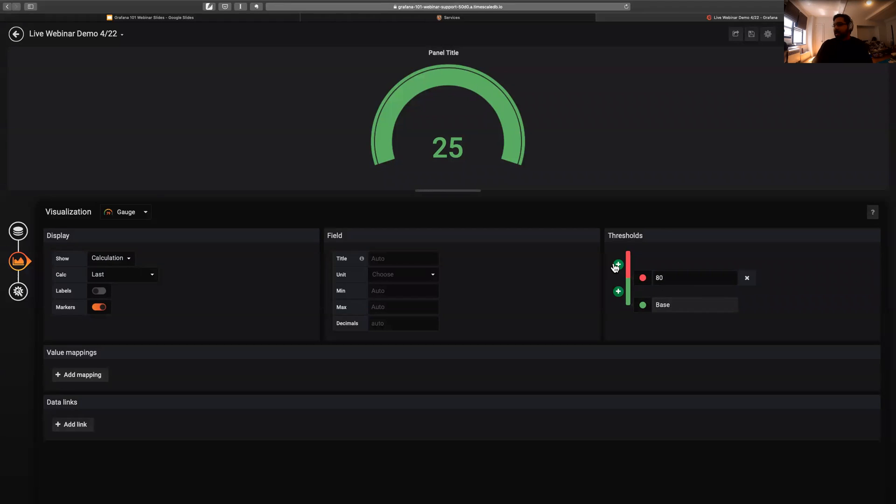
pyautogui.click(678, 278)
pyautogui.doubleClick(678, 277)
pyautogui.press('BackSpace')
pyautogui.write('50')
pyautogui.click(645, 258)
# - Add two thresholds above the 50 threshold, one at 75 and one at 90
pyautogui.click(619, 264)
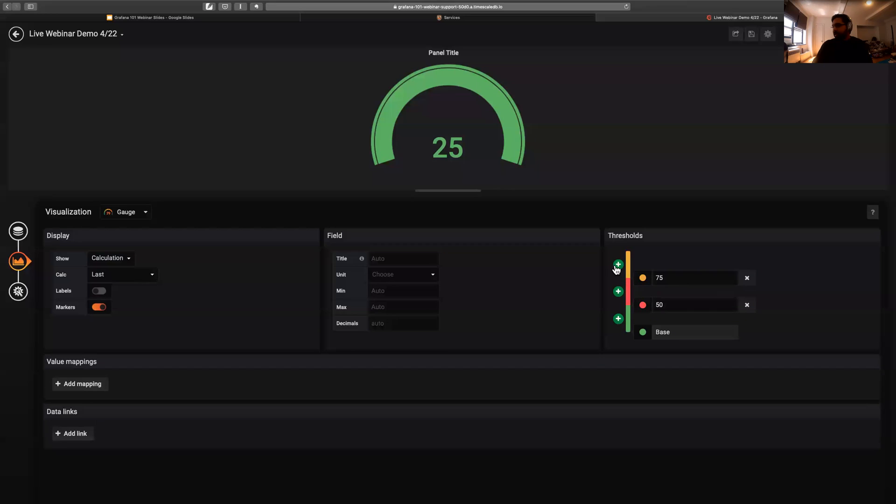
pyautogui.click(618, 265)
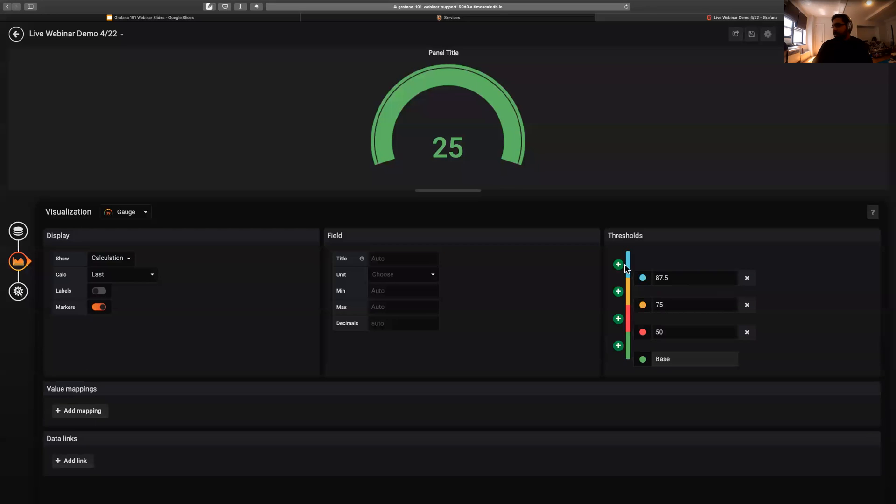
pyautogui.click(672, 274)
pyautogui.doubleClick(671, 275)
pyautogui.press('BackSpace')
pyautogui.write('90')
# - Color the 50 threshold yellow, the 75 threshold orange and the 90 threshold red
pyautogui.click(643, 332)
pyautogui.click(549, 313)
pyautogui.click(643, 306)
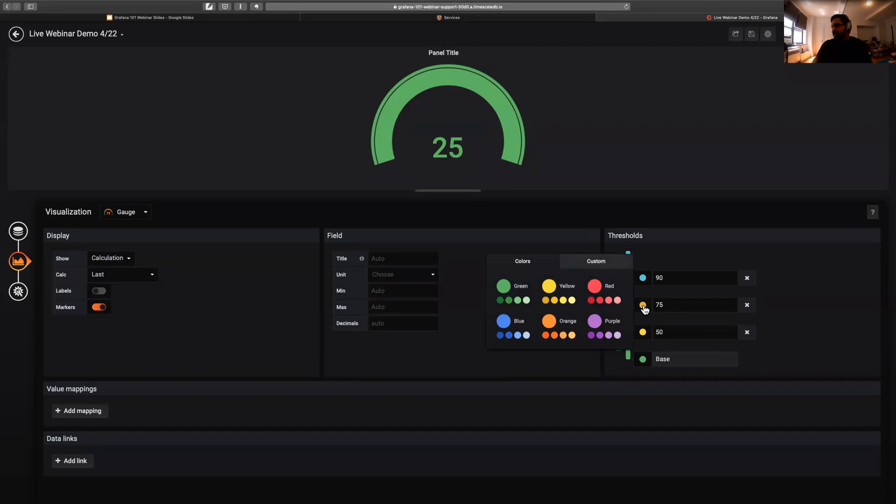
pyautogui.click(549, 322)
pyautogui.click(642, 278)
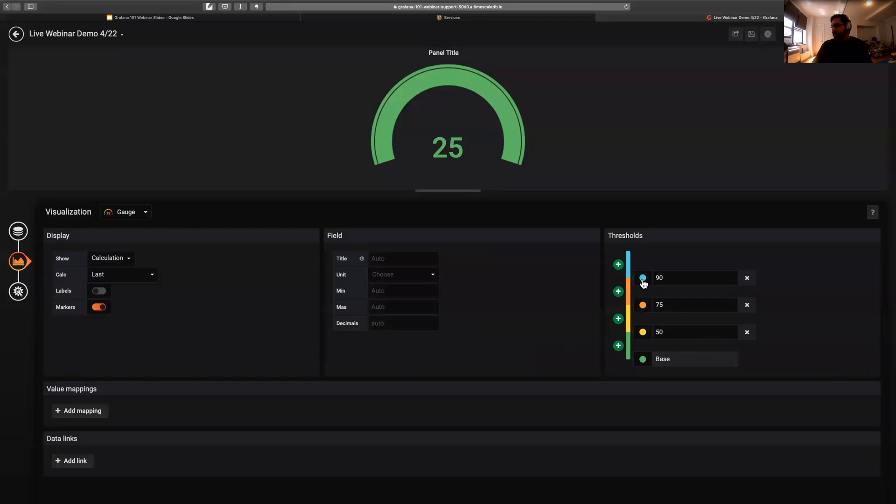
pyautogui.click(643, 278)
pyautogui.click(596, 259)
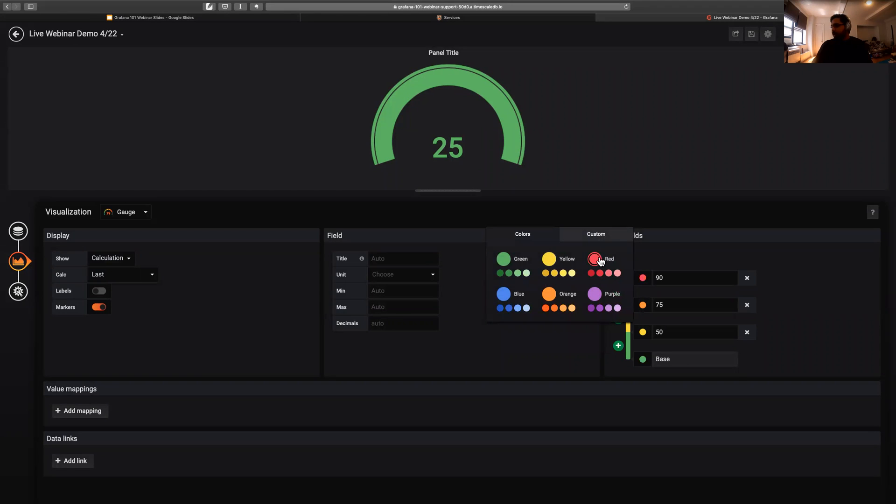
# - Try the red threshold at 66 and restore it to 90
pyautogui.click(670, 276)
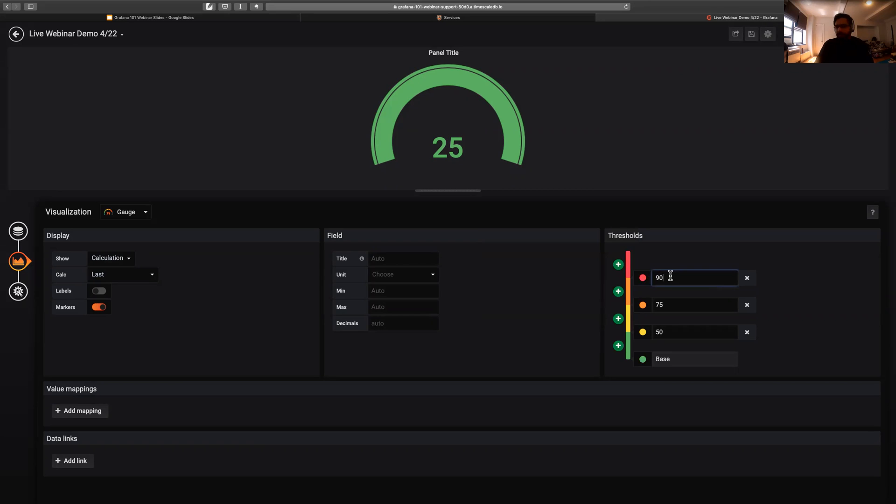
pyautogui.press('BackSpace')
pyautogui.press('BackSpace')
pyautogui.click(705, 251)
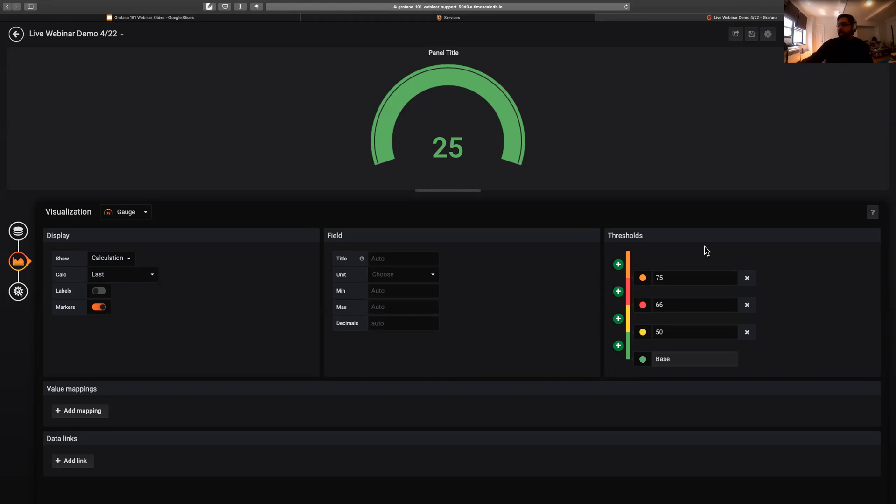
pyautogui.click(677, 304)
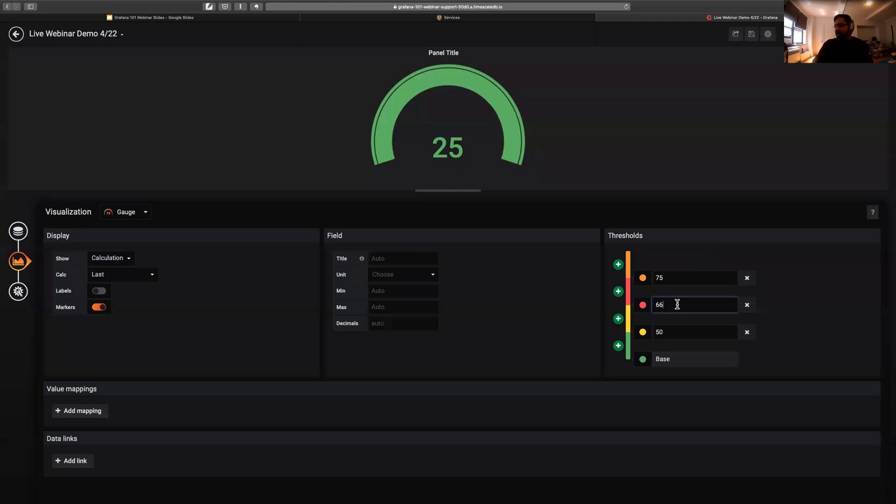
pyautogui.press('BackSpace')
pyautogui.press('BackSpace')
pyautogui.write('90')
pyautogui.click(825, 309)
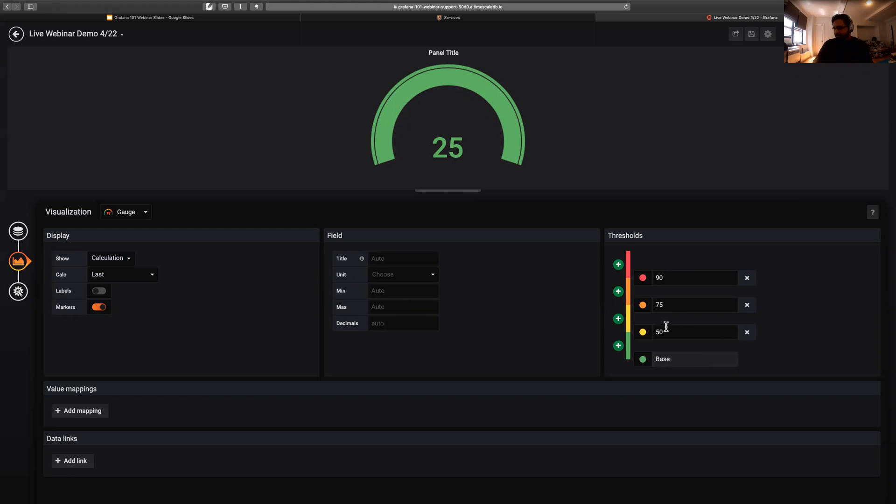
# - Title the gauge field "Disk Usage %"
pyautogui.click(384, 255)
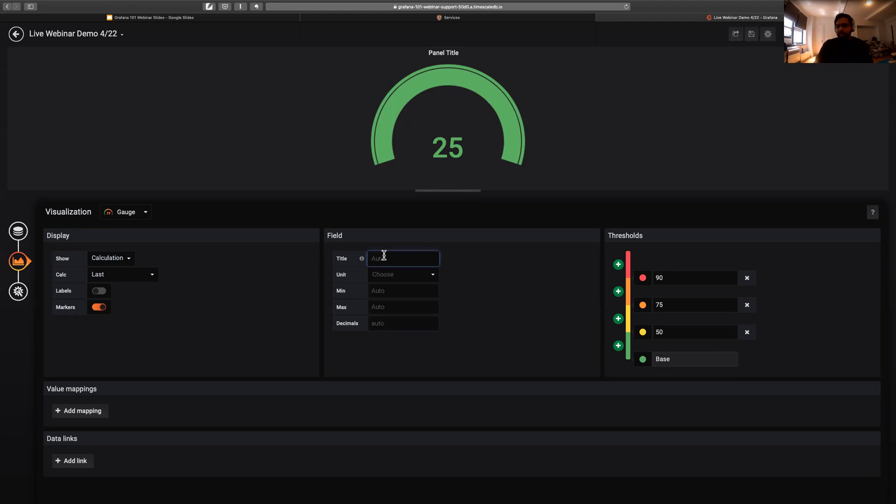
pyautogui.write('Perce')
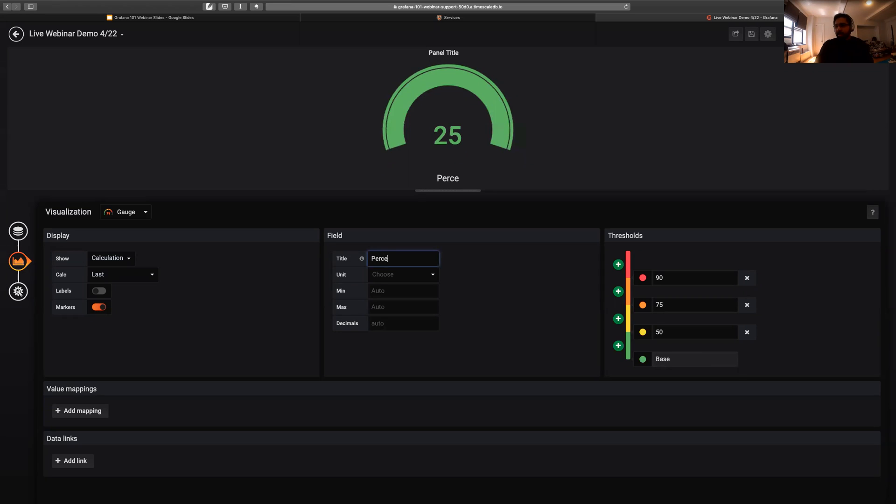
pyautogui.press('BackSpace')
pyautogui.press('BackSpace')
pyautogui.press('BackSpace')
pyautogui.press('BackSpace')
pyautogui.write('Di')
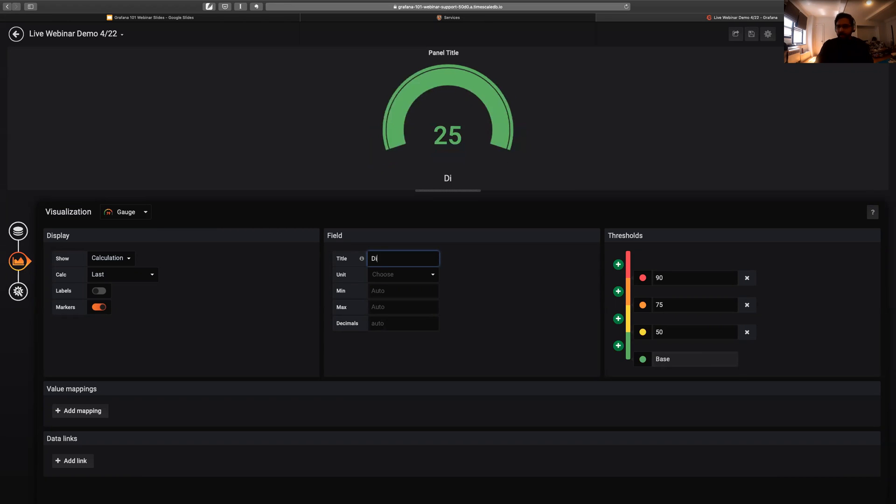
pyautogui.write('sk Usage')
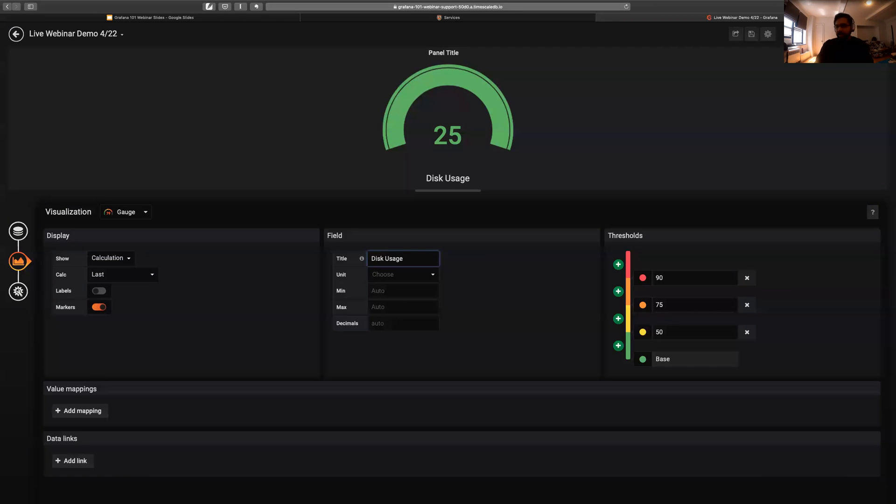
pyautogui.write(' %')
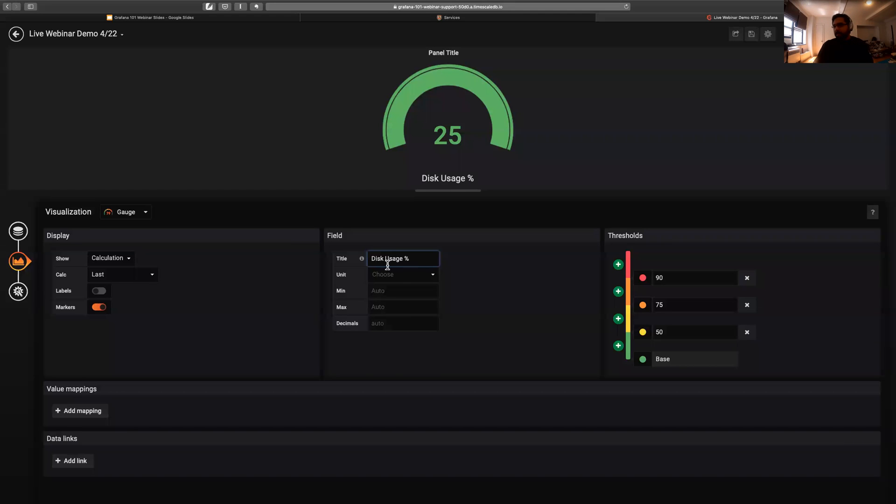
# - Set the gauge field's unit to percent (0-100)
pyautogui.click(402, 275)
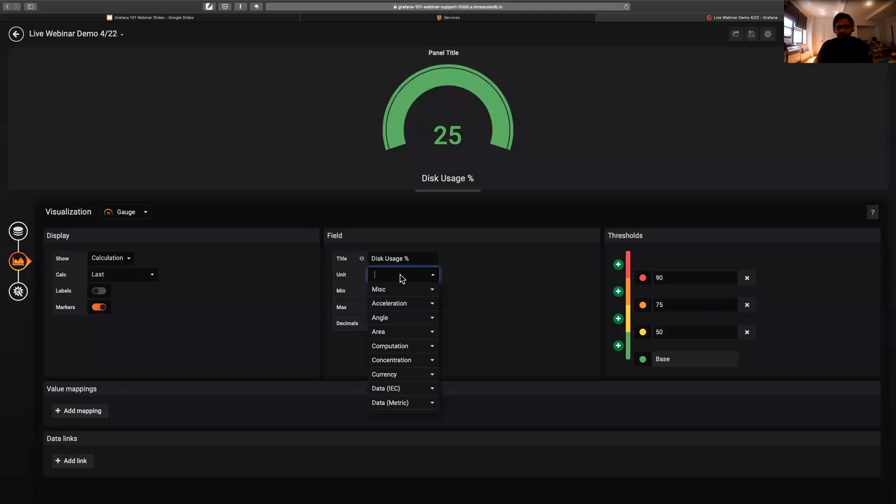
pyautogui.write('per')
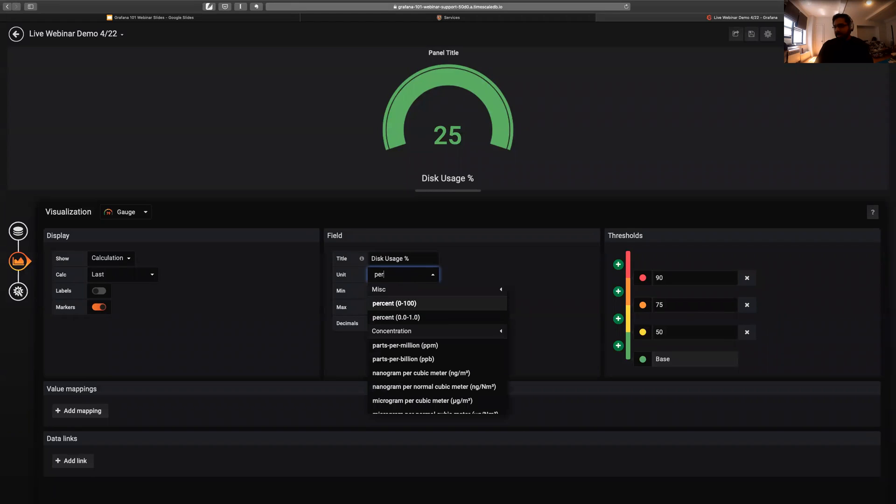
pyautogui.press('Return')
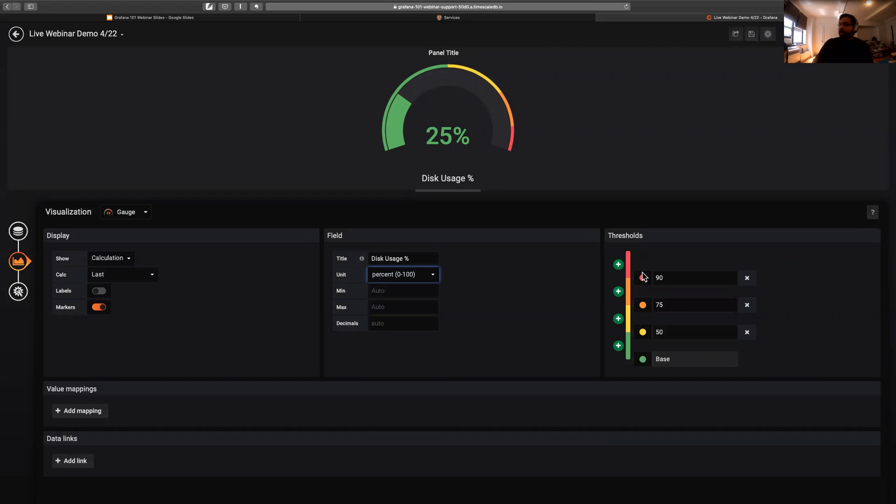
# - Try the yellow threshold at 60 and restore it to 50
pyautogui.click(674, 328)
pyautogui.press('BackSpace')
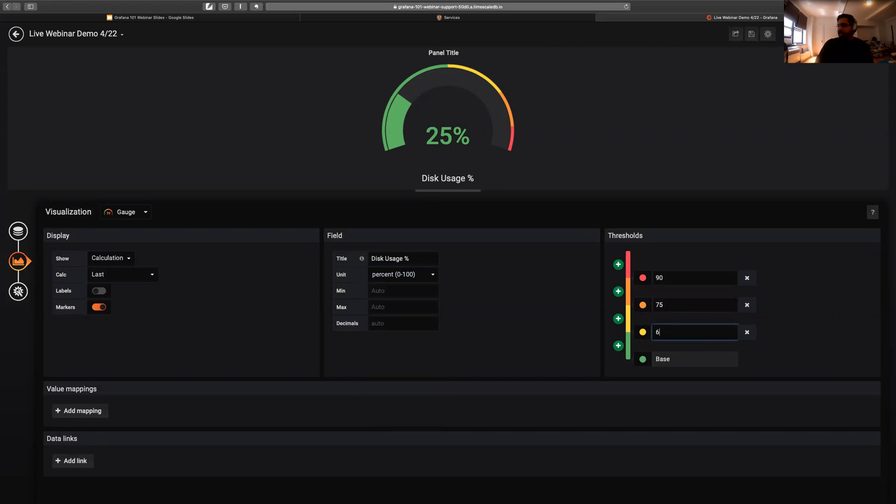
pyautogui.click(713, 264)
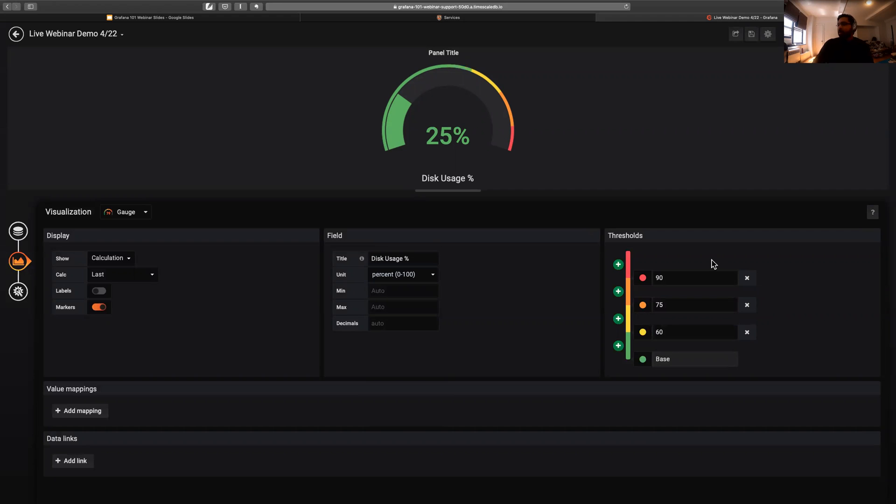
pyautogui.click(675, 332)
pyautogui.press('BackSpace')
pyautogui.press('BackSpace')
pyautogui.write('50')
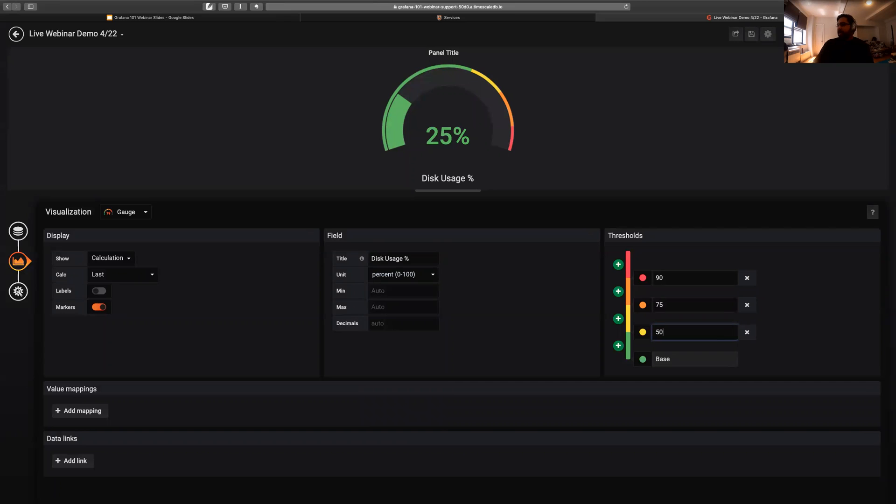
pyautogui.click(709, 254)
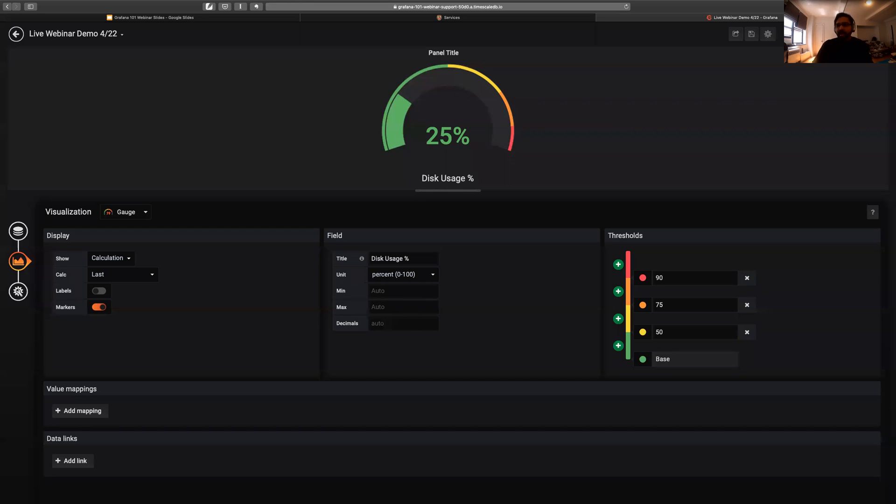
# - Turn on the labels for the disk usage gauge
pyautogui.click(98, 291)
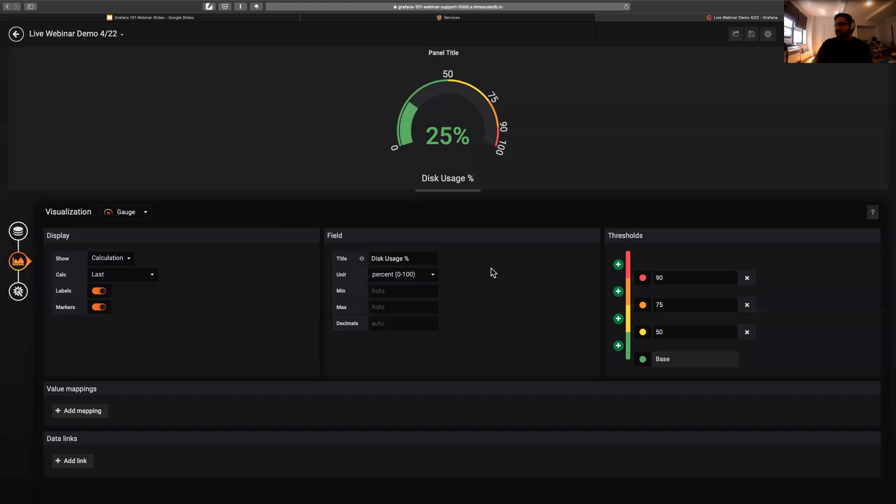
# - Try the yellow threshold at 15 and restore it to 50
pyautogui.click(670, 331)
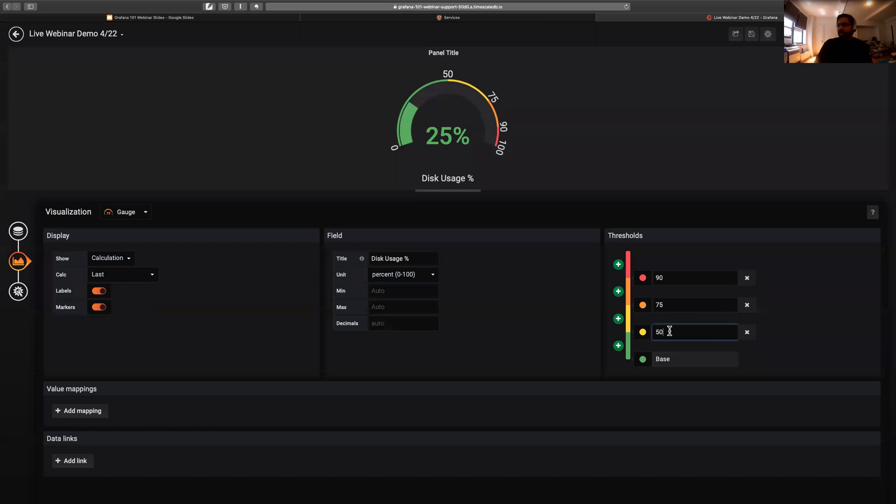
pyautogui.press('BackSpace')
pyautogui.press('BackSpace')
pyautogui.write('15')
pyautogui.click(812, 263)
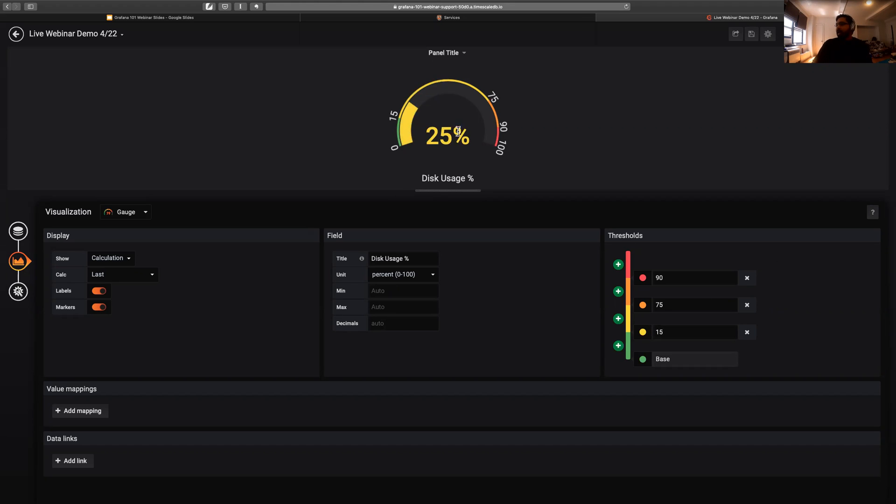
pyautogui.click(669, 330)
pyautogui.press('BackSpace')
pyautogui.press('BackSpace')
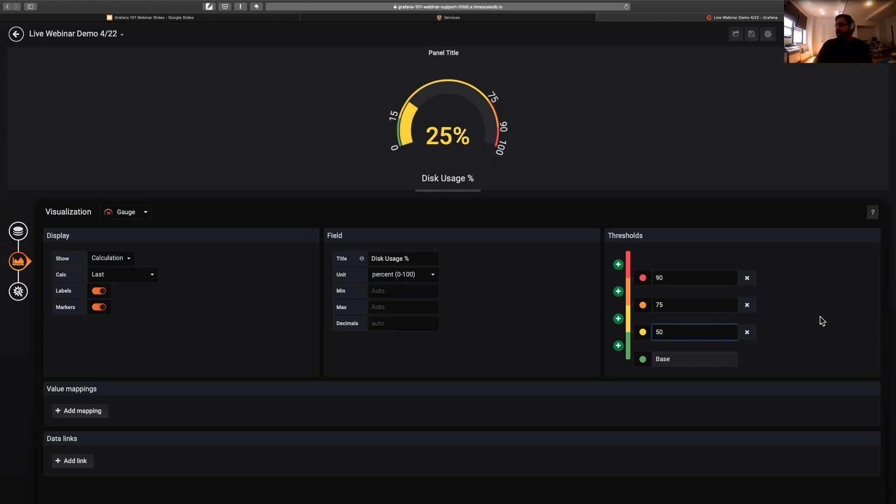
pyautogui.click(827, 316)
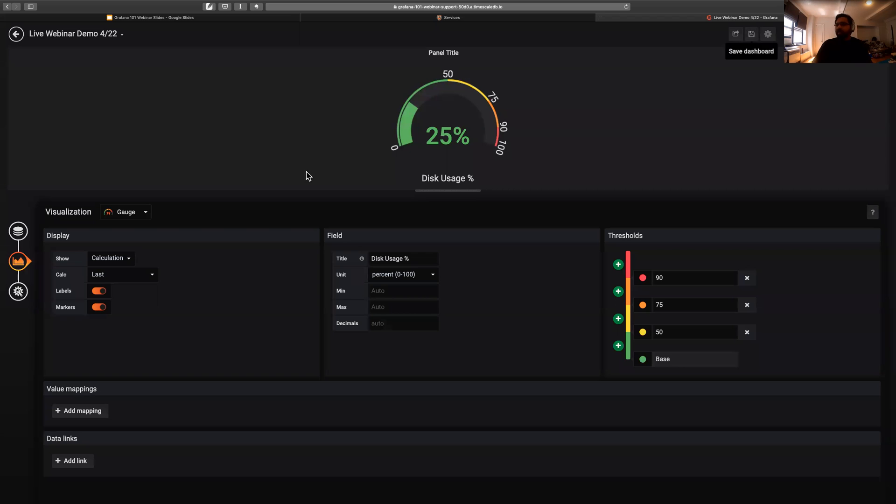
# - Set the gauge panel's title to "Disk Usage in Taxi DB" in its general settings
pyautogui.click(16, 296)
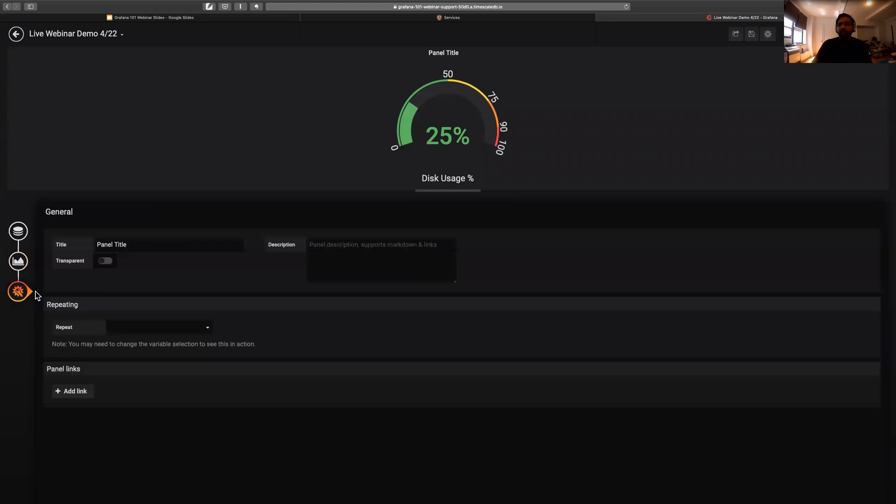
pyautogui.click(152, 243)
pyautogui.press('super+a')
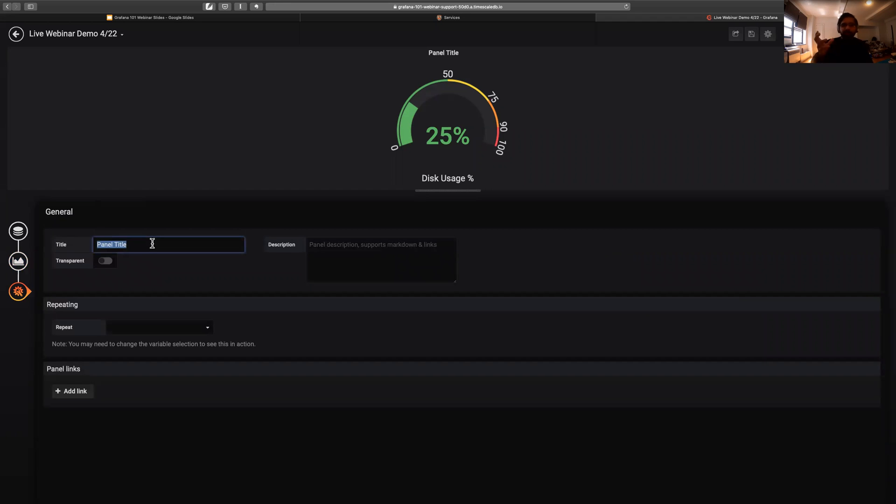
pyautogui.press('BackSpace')
pyautogui.write('Disk Usage in Taxi DB')
pyautogui.press('Tab')
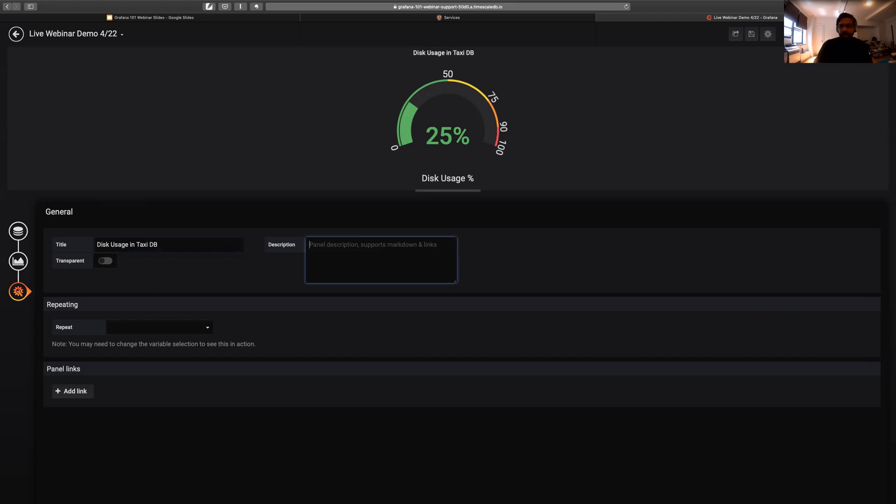
# - Copy the panel title "Disk Usage in Taxi DB" into the description and save the dashboard
pyautogui.tripleClick(203, 244)
pyautogui.press('super+c')
pyautogui.click(335, 250)
pyautogui.press('super+v')
pyautogui.click(546, 259)
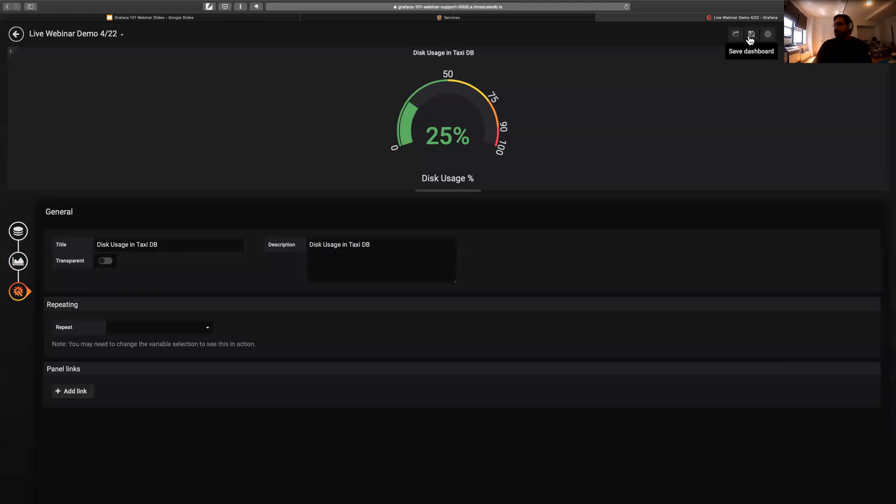
pyautogui.click(750, 34)
pyautogui.click(424, 148)
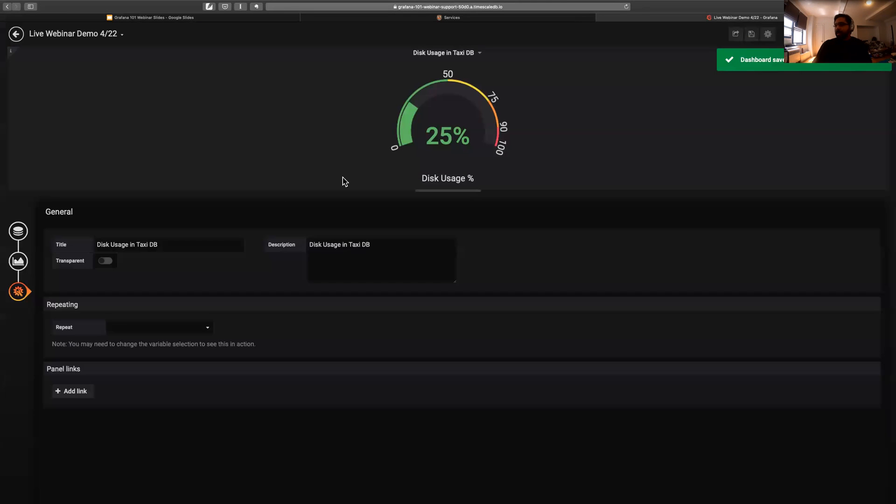
# - Return to the dashboard and shrink the disk usage gauge panel to match the Timescale Version panel's size
pyautogui.click(14, 35)
pyautogui.moveTo(459, 181); pyautogui.dragTo(185, 144)
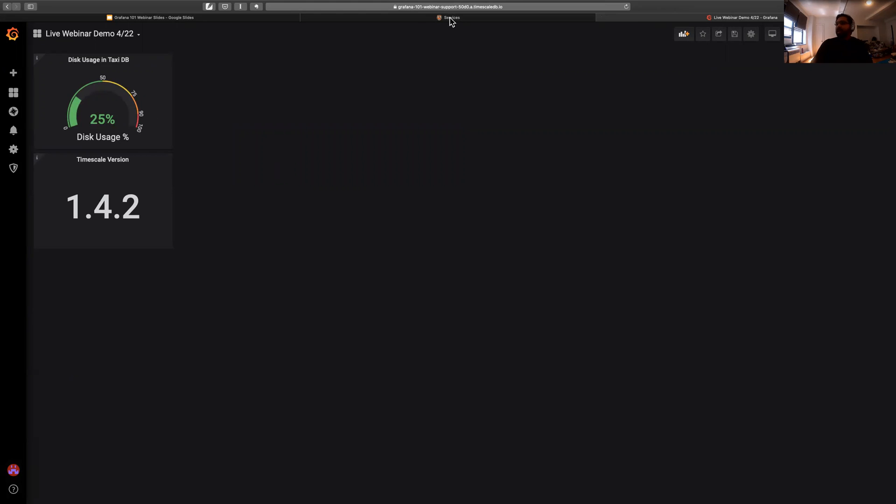
# - Check the DevOps dataset slide in Google Slides, and add a new panel with the Graph visualization to the Grafana dashboard
pyautogui.click(203, 17)
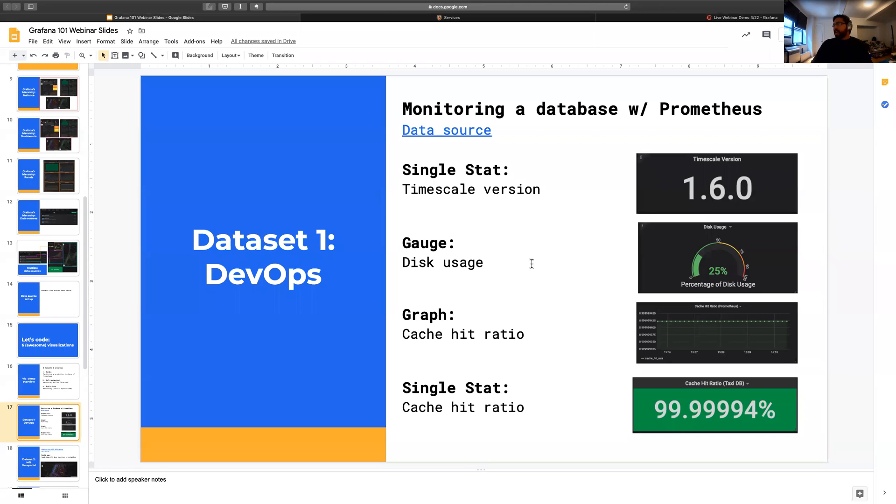
pyautogui.click(714, 25)
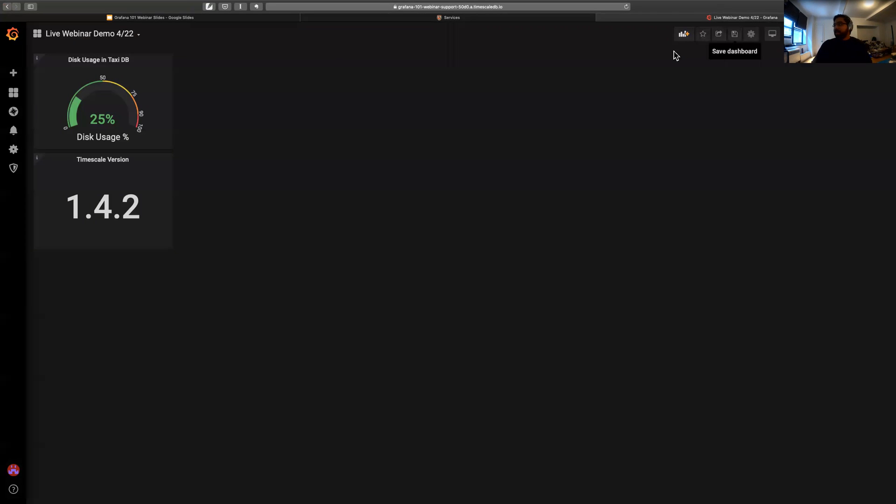
pyautogui.click(684, 35)
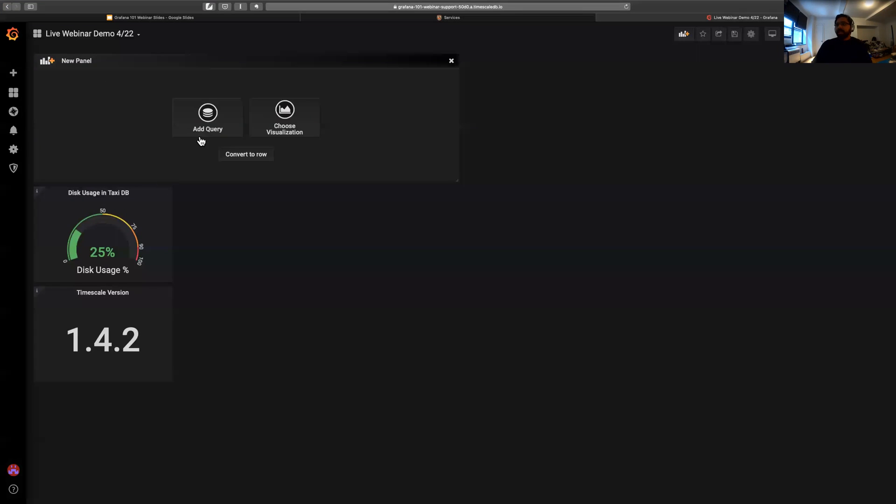
pyautogui.click(294, 118)
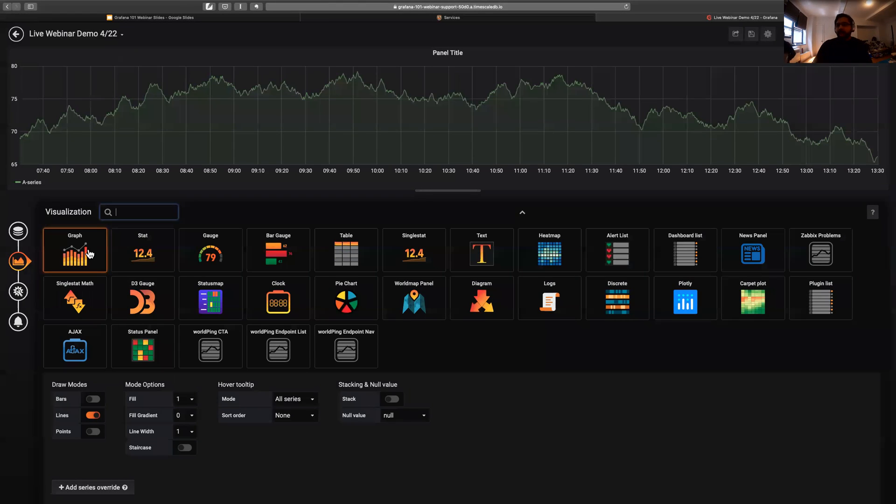
pyautogui.click(90, 254)
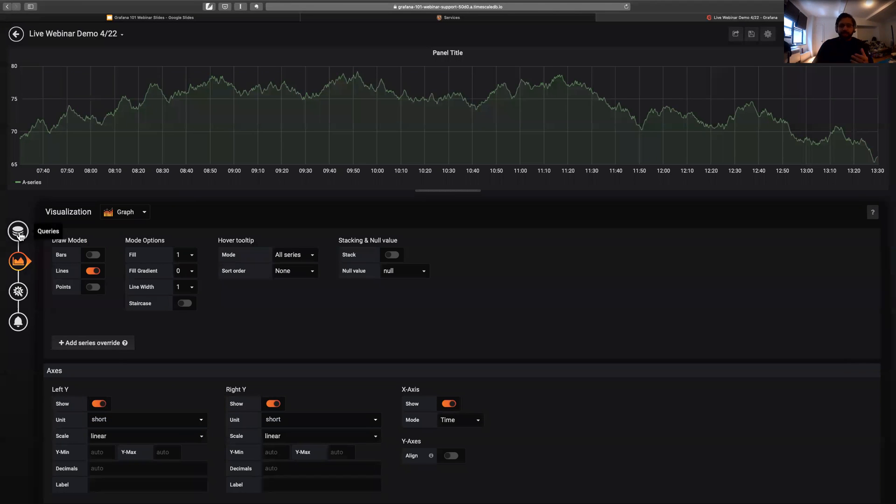
# - Set the graph's query data source to Monitoring DB and switch query A to raw SQL editing
pyautogui.click(19, 233)
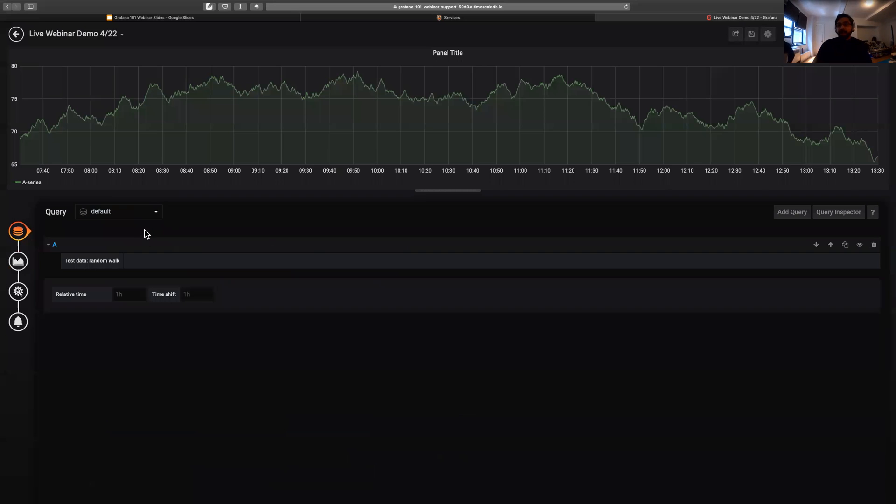
pyautogui.click(138, 211)
pyautogui.click(116, 254)
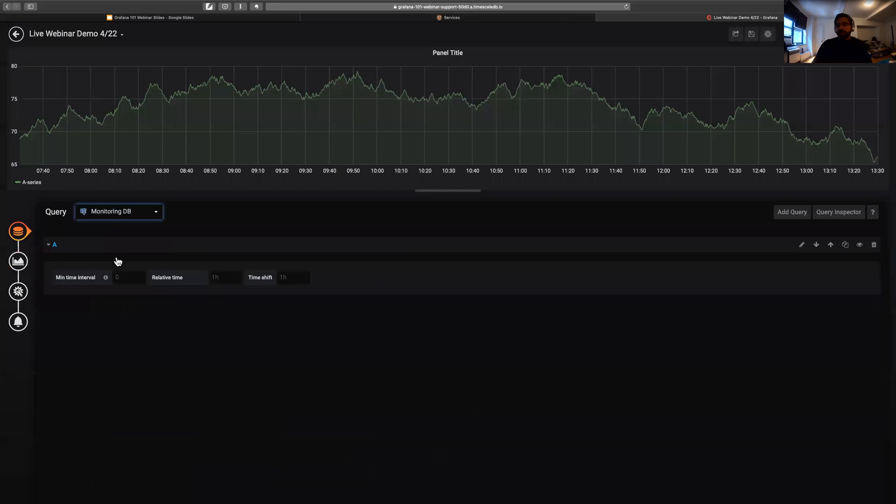
pyautogui.click(801, 244)
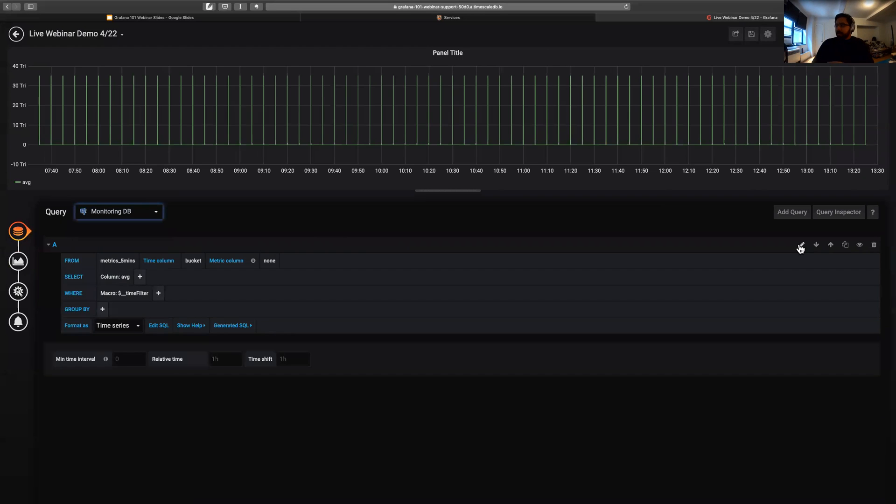
# - Replace the default SQL with the copied Cache Hit ratio query that selects hit.time and cache_hit_rate from metrics_values
pyautogui.click(260, 304)
pyautogui.press('super+Left')
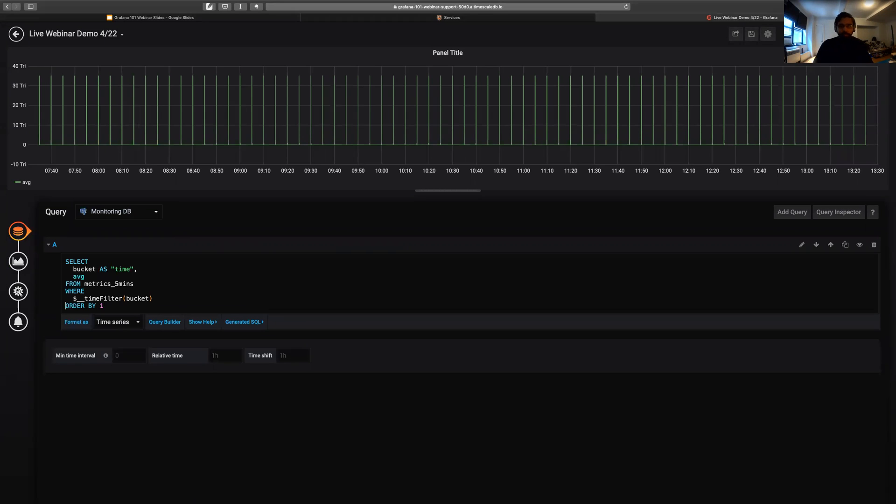
pyautogui.press('BackSpace')
pyautogui.press('super+a')
pyautogui.press('BackSpace')
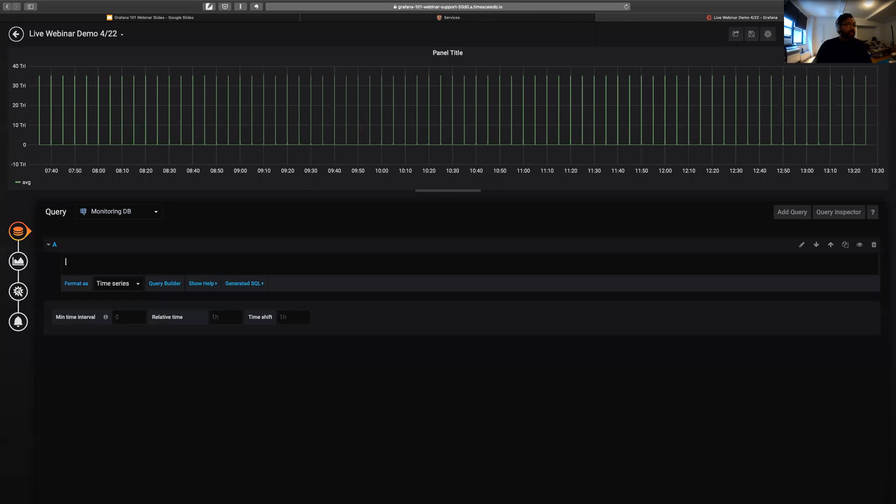
pyautogui.press('super+Tab')
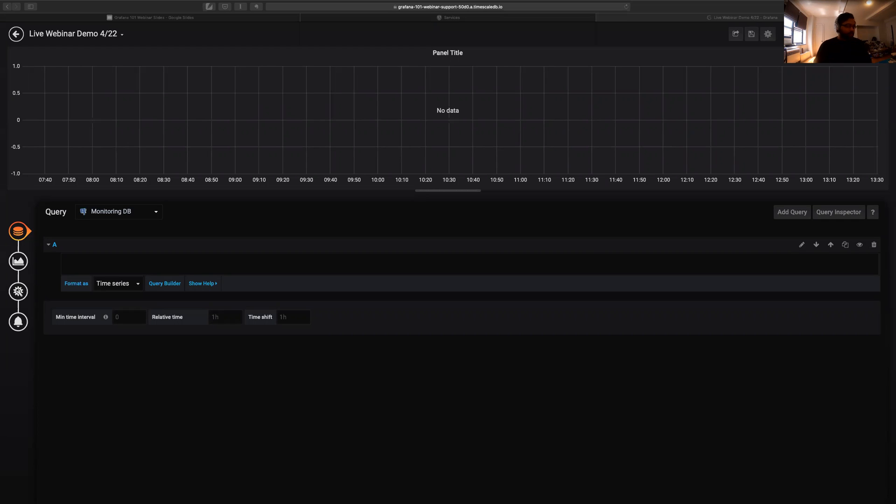
pyautogui.click(221, 255)
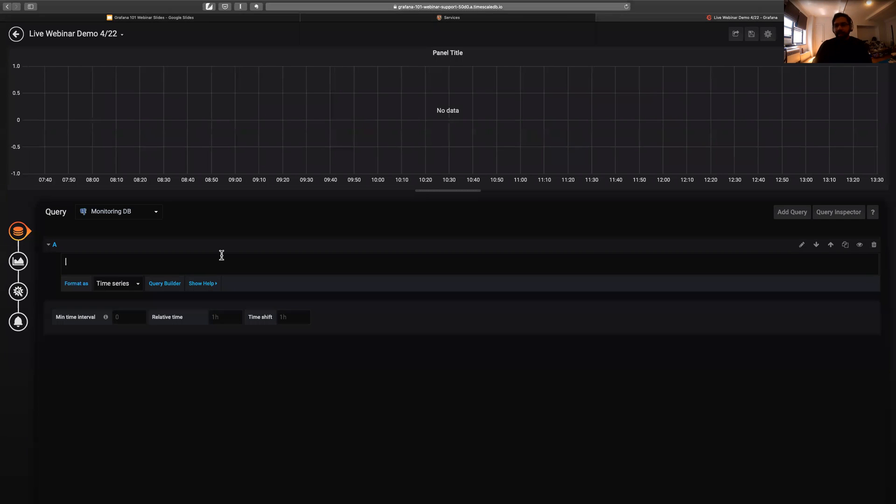
pyautogui.press('super+v')
# - Highlight the expression SUM(hit.value)/(SUM(hit.value) + SUM(read.value)) in the query to examine the cache hit calculation
pyautogui.press('Right')
pyautogui.press('Right')
pyautogui.press('Right')
pyautogui.press('Right')
pyautogui.press('Right')
pyautogui.press('Right')
pyautogui.press('Right')
pyautogui.press('Right')
pyautogui.press('Right')
pyautogui.press('Right')
pyautogui.press('Right')
pyautogui.press('Right')
pyautogui.press('Right')
pyautogui.press('Right')
pyautogui.press('Right')
pyautogui.press('Right')
pyautogui.press('Right')
pyautogui.press('Right')
pyautogui.press('Right')
pyautogui.press('Right')
pyautogui.press('Right')
pyautogui.press('Right')
pyautogui.press('Right')
pyautogui.press('Right')
pyautogui.press('Right')
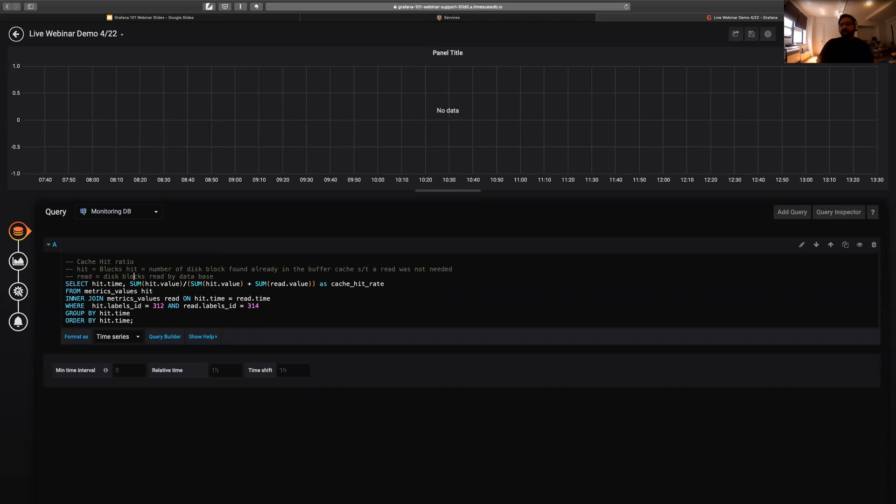
pyautogui.press('Left')
pyautogui.hotkey('shift', 'Right')
pyautogui.hotkey('shift', 'Right')
pyautogui.hotkey('shift', 'Right')
pyautogui.hotkey('shift', 'Right')
pyautogui.hotkey('shift', 'Right')
pyautogui.hotkey('shift', 'Right')
pyautogui.hotkey('shift', 'Right')
pyautogui.hotkey('shift', 'Right')
pyautogui.hotkey('shift', 'Right')
pyautogui.hotkey('shift', 'Right')
pyautogui.hotkey('shift', 'Right')
pyautogui.hotkey('shift', 'Right')
pyautogui.hotkey('shift', 'Right')
pyautogui.hotkey('shift', 'Right')
pyautogui.hotkey('shift', 'Right')
pyautogui.hotkey('shift', 'Right')
pyautogui.hotkey('shift', 'Right')
pyautogui.hotkey('shift', 'Right')
pyautogui.hotkey('shift', 'Right')
pyautogui.hotkey('shift', 'Right')
pyautogui.hotkey('shift', 'Right')
pyautogui.hotkey('shift', 'Right')
pyautogui.hotkey('shift', 'Right')
pyautogui.hotkey('shift', 'Right')
pyautogui.hotkey('shift', 'Right')
pyautogui.hotkey('shift', 'Right')
pyautogui.hotkey('shift', 'Right')
pyautogui.hotkey('shift', 'Right')
pyautogui.hotkey('shift', 'Right')
pyautogui.hotkey('shift', 'Right')
pyautogui.hotkey('shift', 'Right')
pyautogui.hotkey('shift', 'Right')
pyautogui.hotkey('shift', 'Right')
pyautogui.hotkey('shift', 'Right')
pyautogui.hotkey('shift', 'Right')
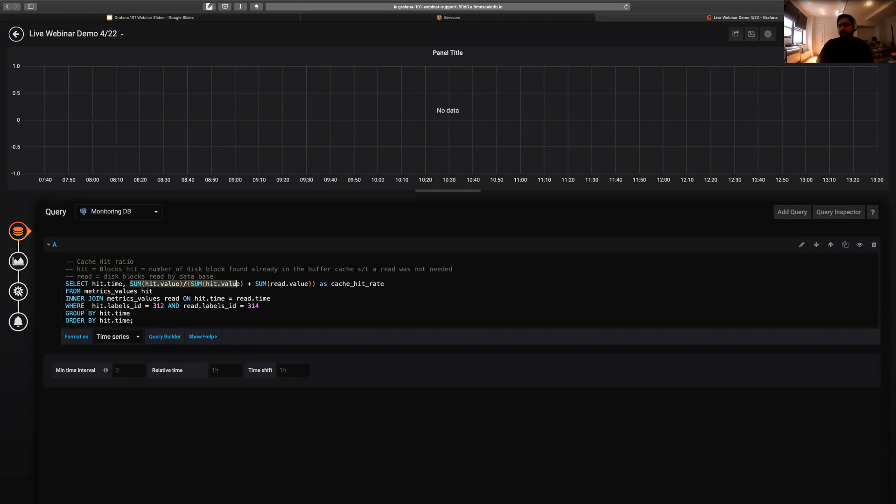
pyautogui.hotkey('shift', 'Right')
pyautogui.hotkey('shift', 'Right')
pyautogui.hotkey('shift', 'Right')
pyautogui.hotkey('shift', 'Right')
pyautogui.hotkey('shift', 'Right')
pyautogui.hotkey('shift', 'Right')
pyautogui.hotkey('shift', 'Right')
pyautogui.hotkey('shift', 'Right')
pyautogui.hotkey('shift', 'Right')
pyautogui.hotkey('shift', 'Right')
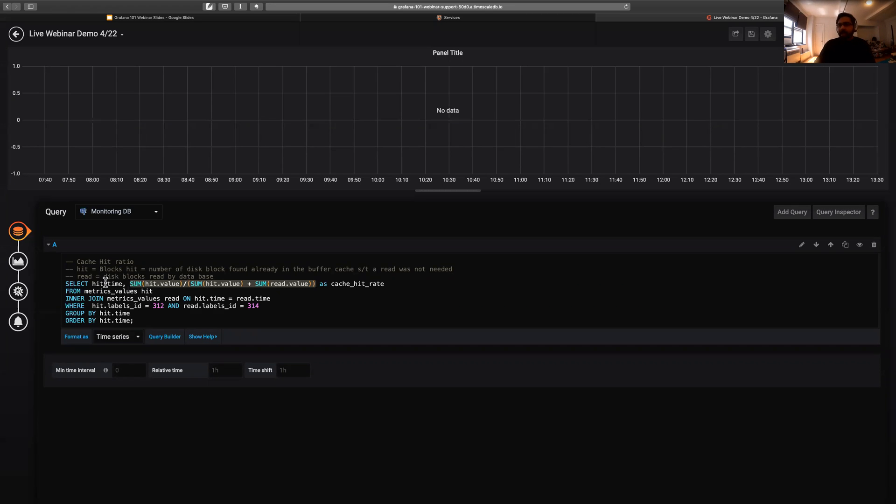
# - Highlight the INNER JOIN line of the query to examine how hit and read values are joined on time
pyautogui.click(157, 292)
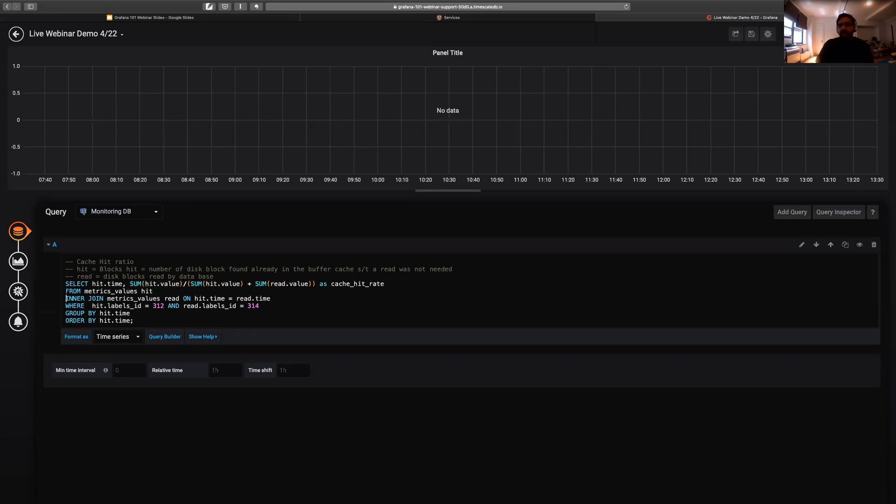
pyautogui.hotkey('shift', 'Down')
pyautogui.hotkey('shift', 'Left')
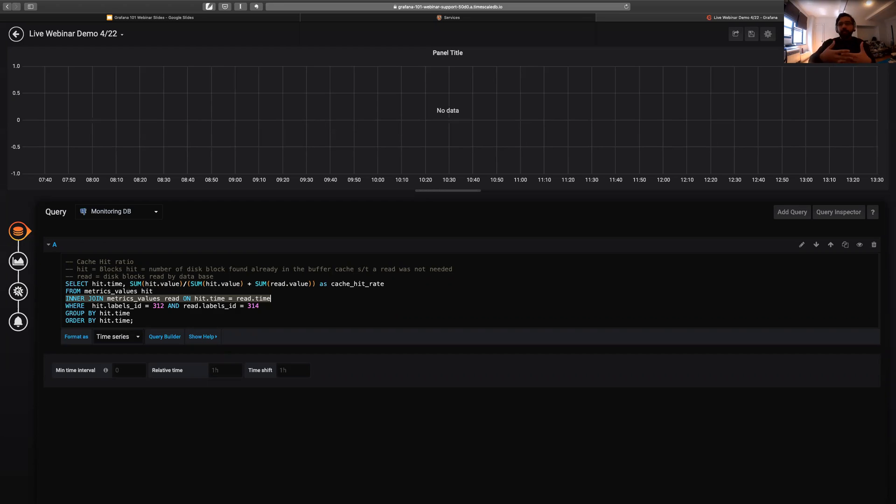
# - Highlight the join condition hit.time = read.time and the SUM ratio expression to examine how the cache hit rate is derived
pyautogui.click(138, 298)
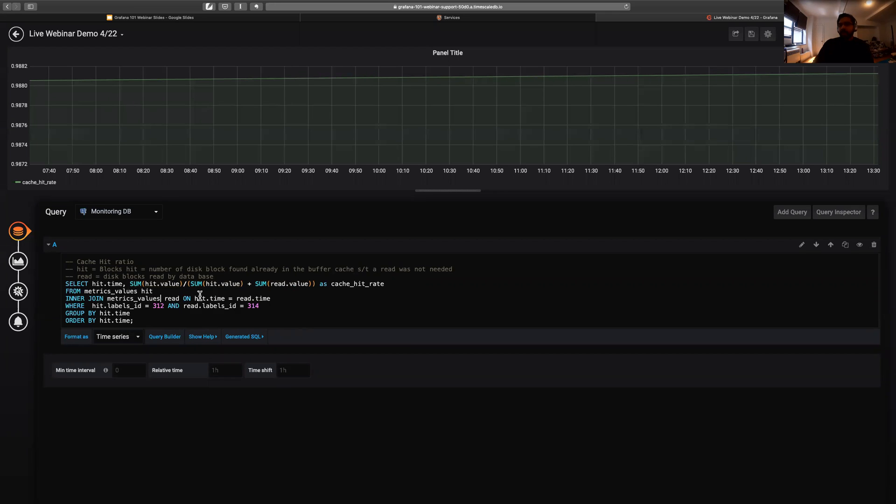
pyautogui.moveTo(195, 298); pyautogui.dragTo(270, 298)
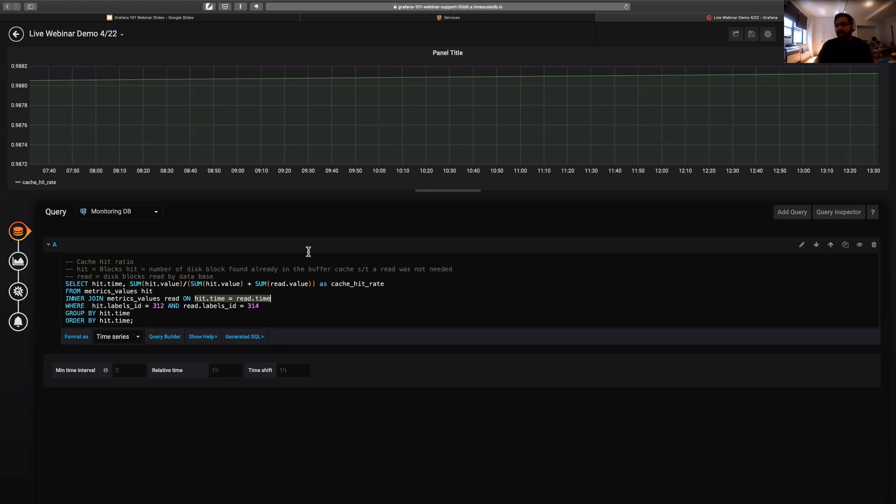
pyautogui.moveTo(320, 284); pyautogui.dragTo(130, 284)
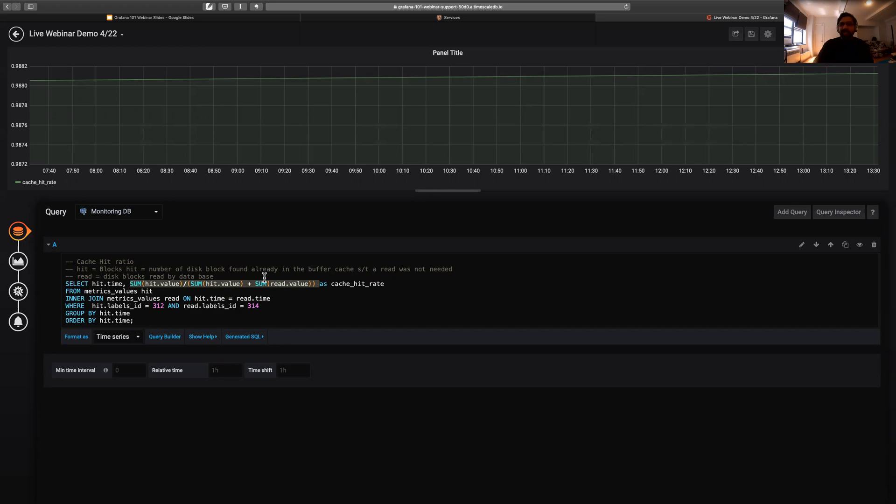
pyautogui.click(245, 276)
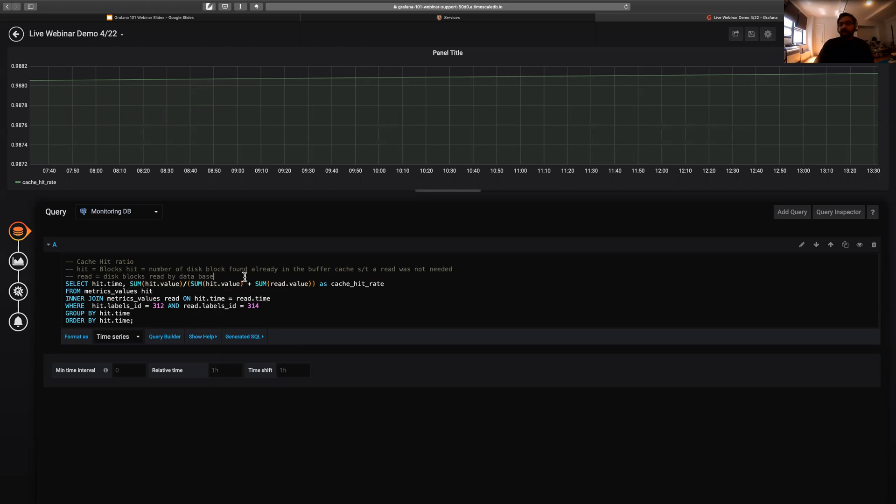
# - Highlight the query's SELECT line to examine the selected columns, and clear the selection
pyautogui.press('Right')
pyautogui.hotkey('shift', 'Down')
pyautogui.hotkey('shift', 'Down')
pyautogui.hotkey('shift', 'Down')
pyautogui.hotkey('shift', 'Down')
pyautogui.hotkey('shift', 'Down')
pyautogui.hotkey('shift', 'Down')
pyautogui.hotkey('shift', 'Down')
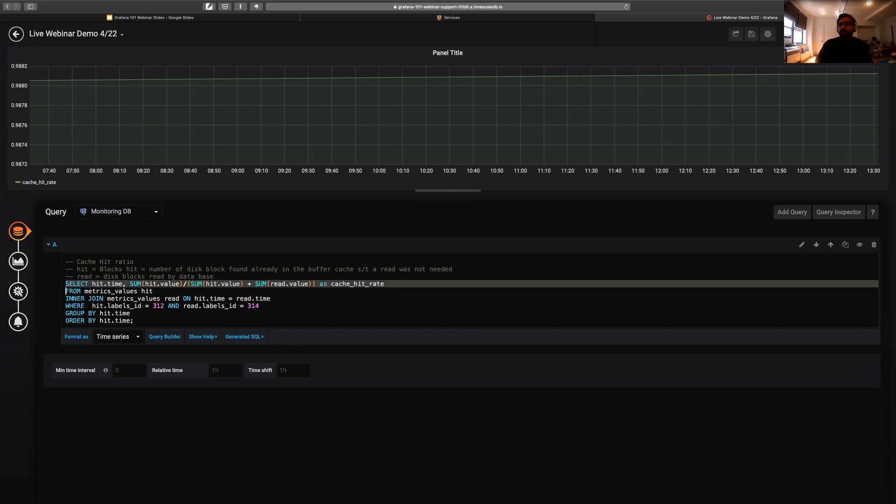
pyautogui.hotkey('shift', 'Up')
pyautogui.hotkey('shift', 'Up')
pyautogui.hotkey('shift', 'Up')
pyautogui.hotkey('shift', 'Up')
pyautogui.hotkey('shift', 'Up')
pyautogui.hotkey('shift', 'Up')
pyautogui.hotkey('shift', 'Up')
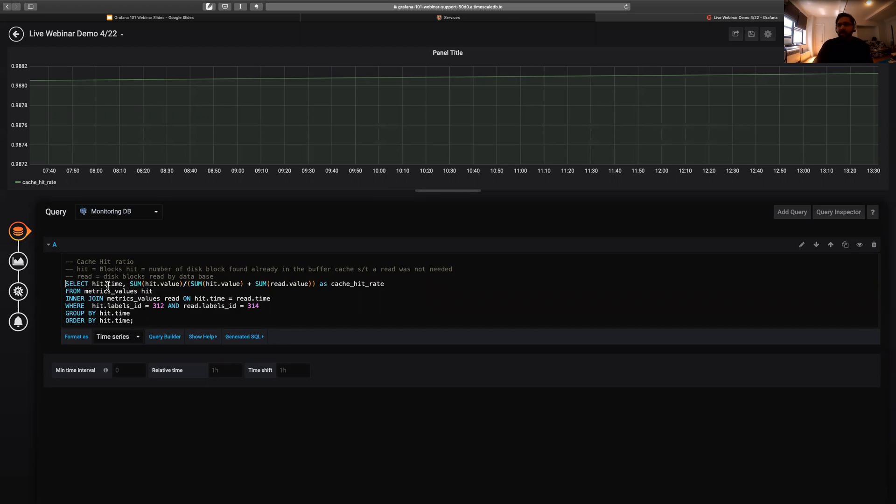
# - Highlight the SUM ratio in the SELECT line and examine its cache_hit_rate alias
pyautogui.click(164, 284)
pyautogui.moveTo(131, 283); pyautogui.dragTo(319, 283)
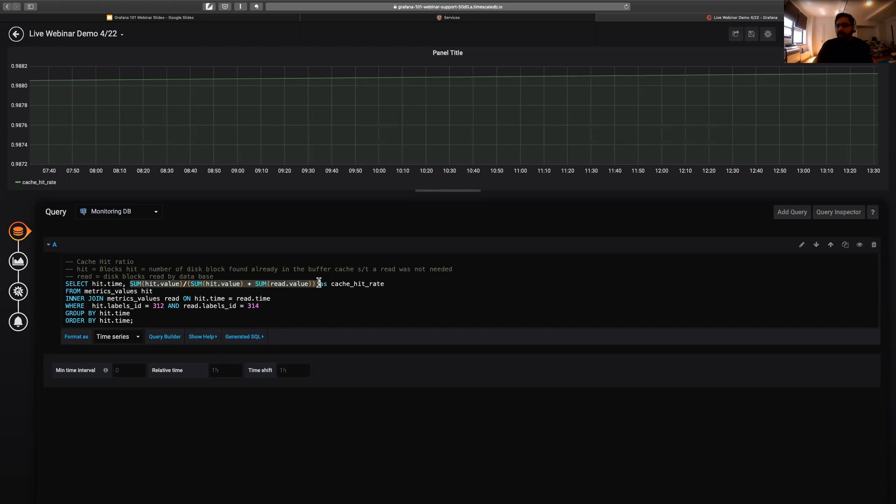
pyautogui.click(160, 283)
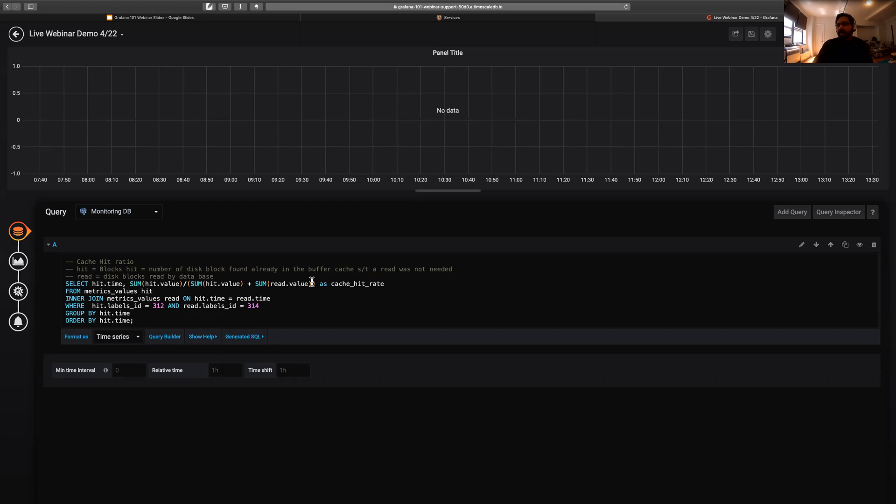
pyautogui.click(355, 284)
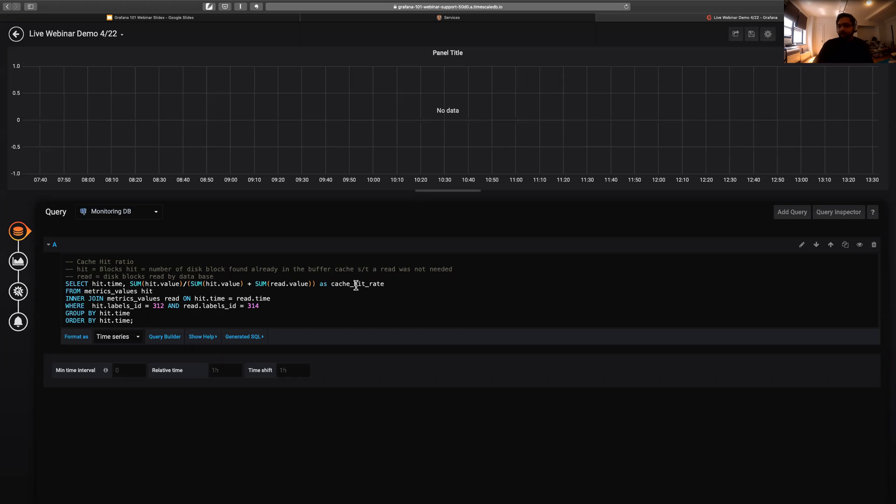
# - Highlight the table name metrics_values in the FROM line to examine the source of the hit values
pyautogui.click(165, 292)
pyautogui.press('Left')
pyautogui.press('Left')
pyautogui.press('Left')
pyautogui.press('Left')
pyautogui.press('Left')
pyautogui.press('Left')
pyautogui.hotkey('shift', 'Right')
pyautogui.hotkey('shift', 'Right')
pyautogui.hotkey('shift', 'Right')
pyautogui.hotkey('shift', 'Right')
pyautogui.hotkey('shift', 'Right')
pyautogui.hotkey('shift', 'Right')
pyautogui.hotkey('shift', 'Right')
pyautogui.hotkey('shift', 'Right')
pyautogui.hotkey('shift', 'Right')
pyautogui.hotkey('shift', 'Right')
pyautogui.hotkey('shift', 'Right')
pyautogui.hotkey('shift', 'Right')
pyautogui.hotkey('shift', 'Right')
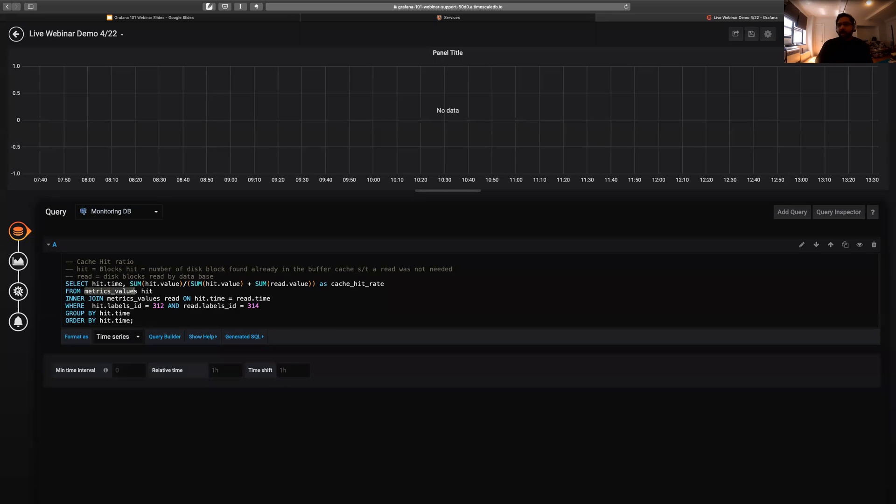
pyautogui.press('Right')
pyautogui.press('Right')
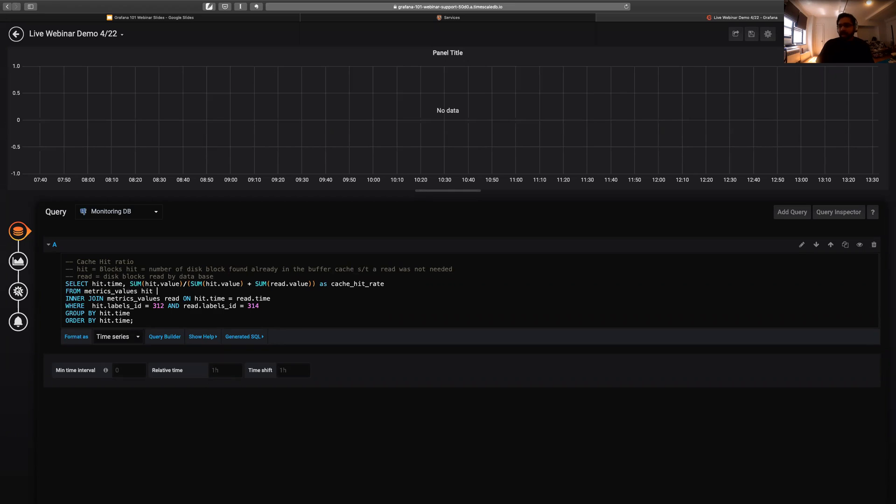
# - Go through the query's INNER JOIN and WHERE lines, and highlight the GROUP BY and ORDER BY clauses to examine them
pyautogui.press('Right')
pyautogui.press('Right')
pyautogui.press('Right')
pyautogui.press('Right')
pyautogui.press('Right')
pyautogui.press('Right')
pyautogui.press('Right')
pyautogui.press('Right')
pyautogui.press('Right')
pyautogui.press('Right')
pyautogui.press('Right')
pyautogui.press('Right')
pyautogui.press('Right')
pyautogui.press('Right')
pyautogui.click(203, 299)
pyautogui.click(243, 305)
pyautogui.click(140, 320)
pyautogui.moveTo(140, 319); pyautogui.dragTo(69, 313)
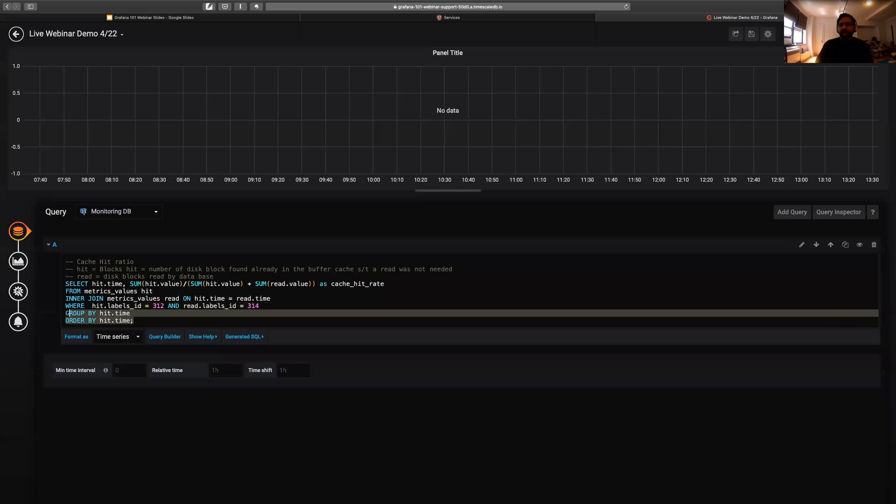
# - Highlight the line FROM metrics_values hit to review the hit alias, and clear the selection
pyautogui.click(157, 292)
pyautogui.moveTo(153, 292); pyautogui.dragTo(69, 290)
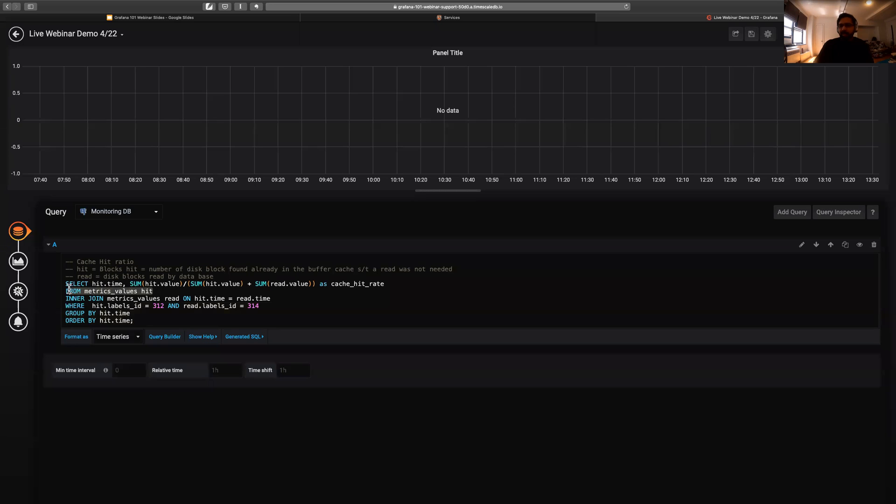
pyautogui.click(139, 316)
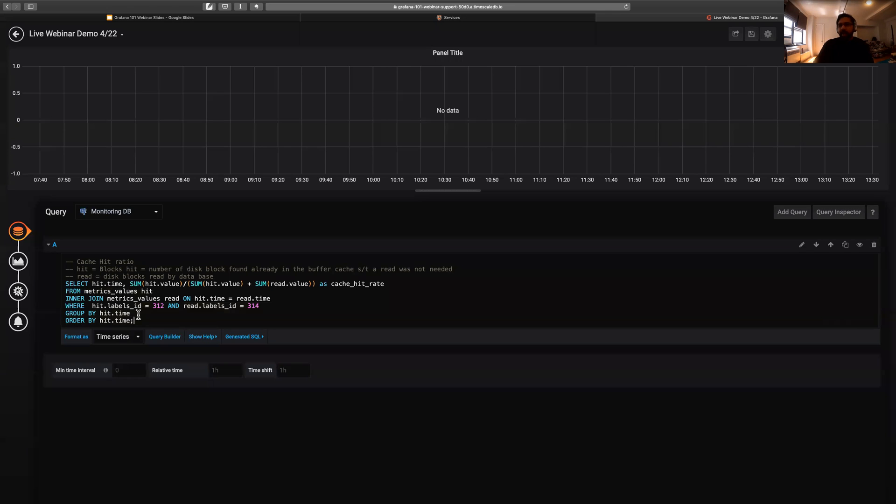
# - Leave the query editor to refresh the graph, and set the dashboard time range to Last 15 minutes
pyautogui.click(226, 221)
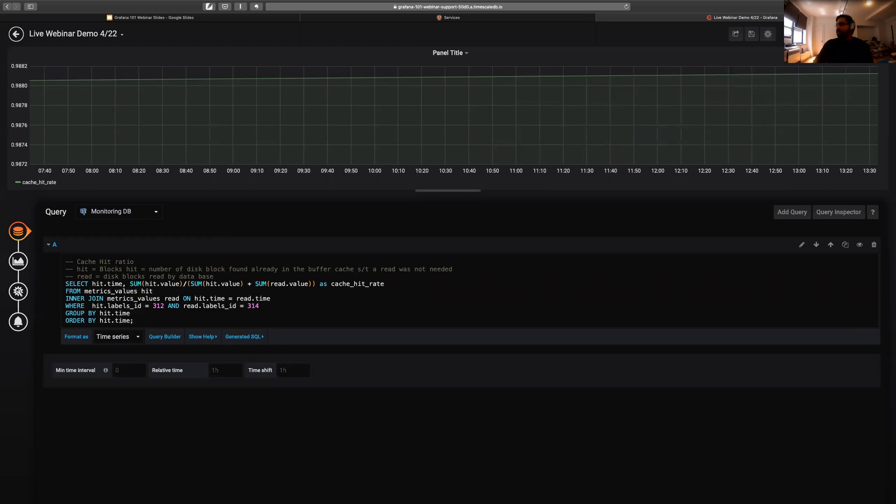
pyautogui.click(818, 34)
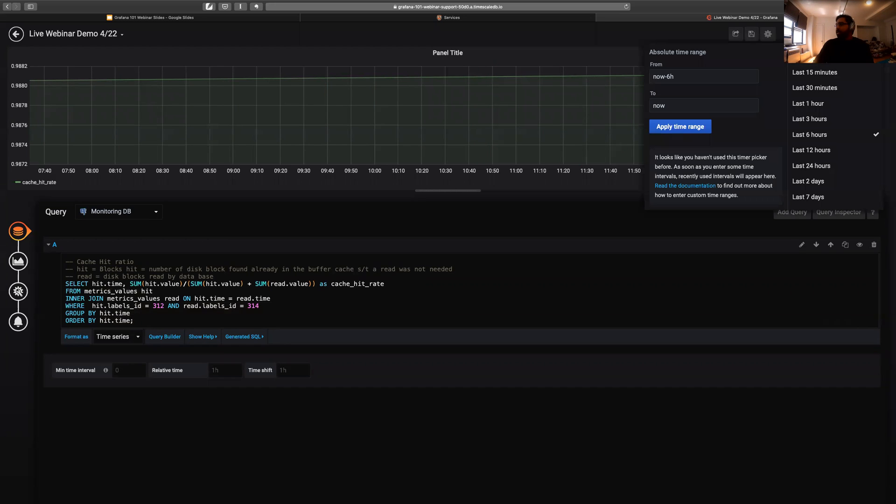
pyautogui.click(821, 76)
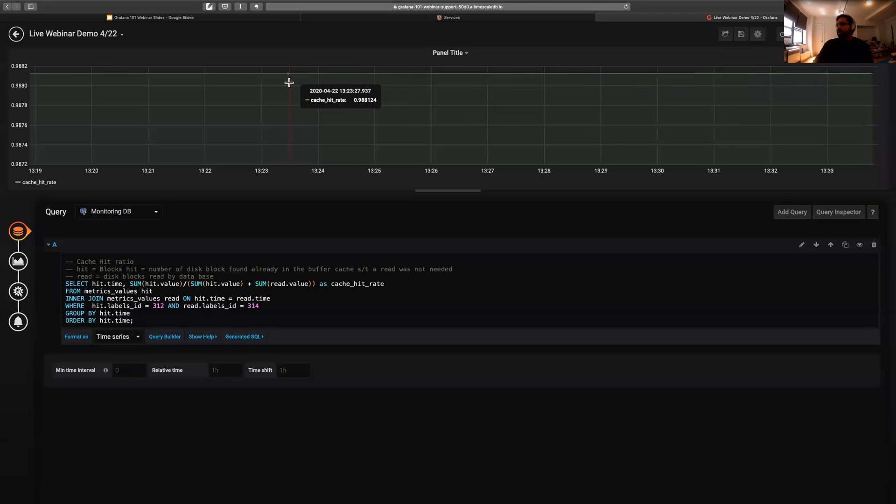
# - Turn on Points in the graph's visualization settings, and set Fill to 3 and Fill Gradient to 2
pyautogui.click(21, 261)
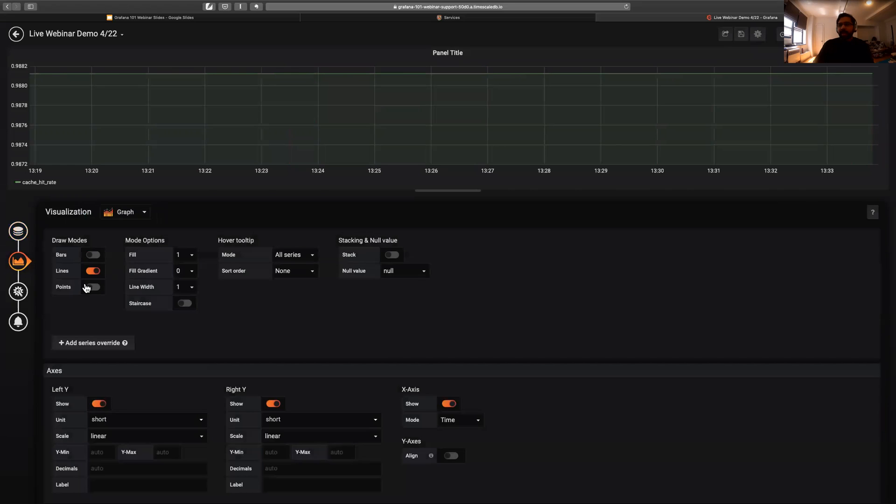
pyautogui.click(91, 287)
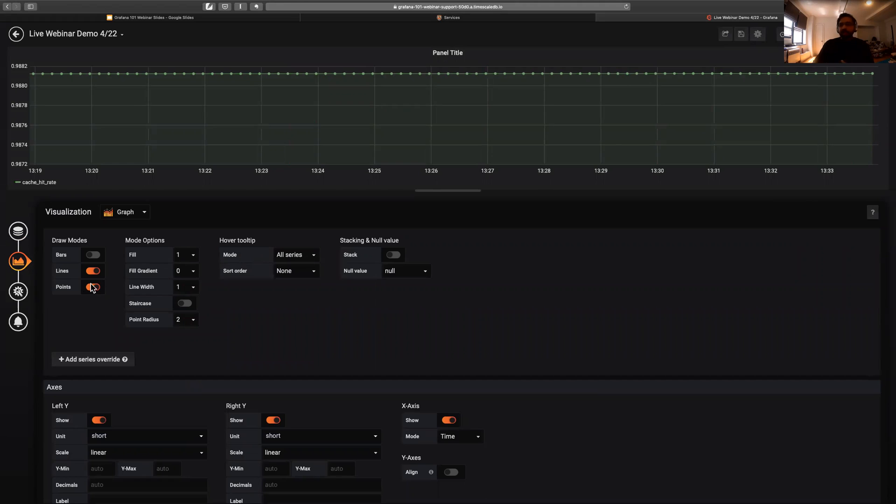
pyautogui.click(183, 258)
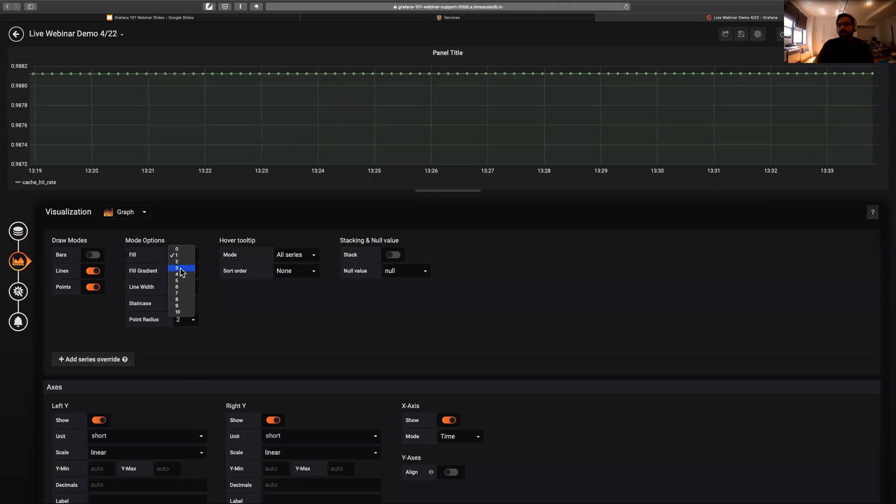
pyautogui.click(180, 269)
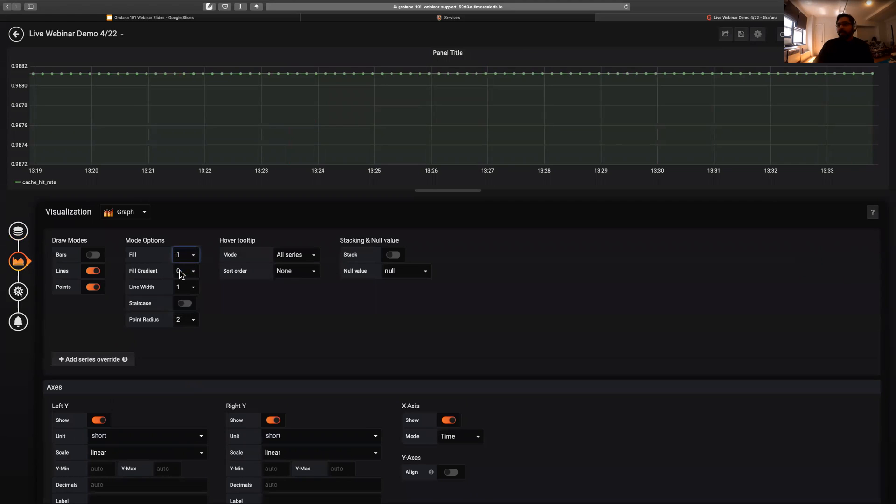
pyautogui.click(183, 273)
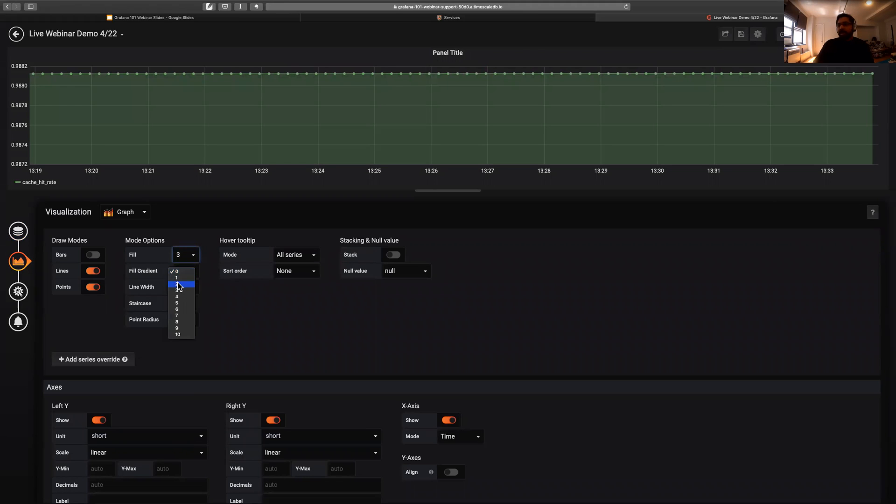
pyautogui.click(180, 284)
# - Set the graph's line width to 5
pyautogui.click(183, 289)
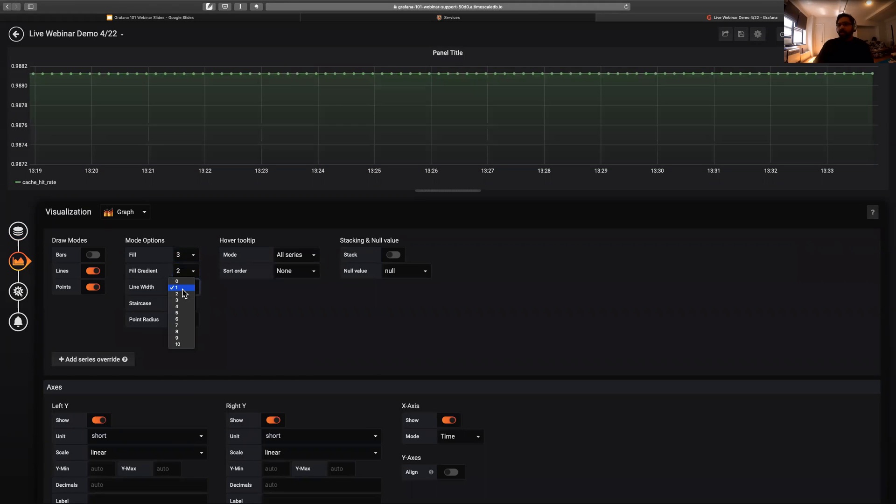
pyautogui.click(178, 312)
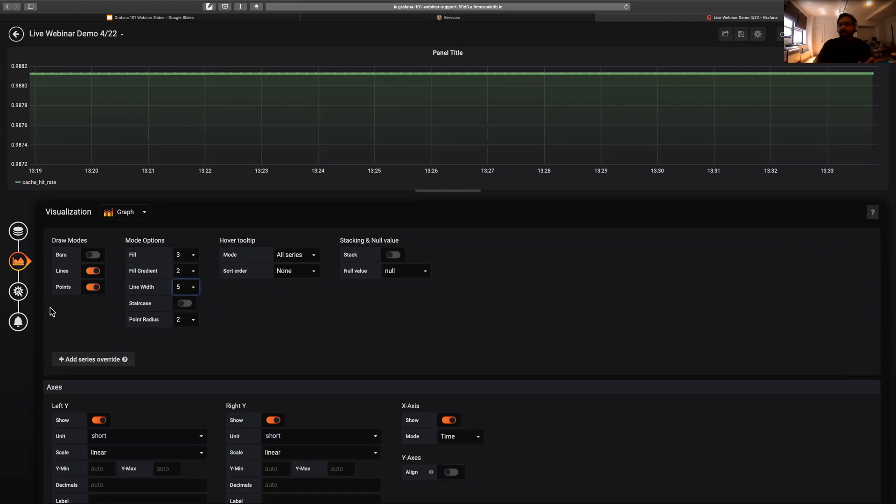
pyautogui.scroll(-3, 299, 307)
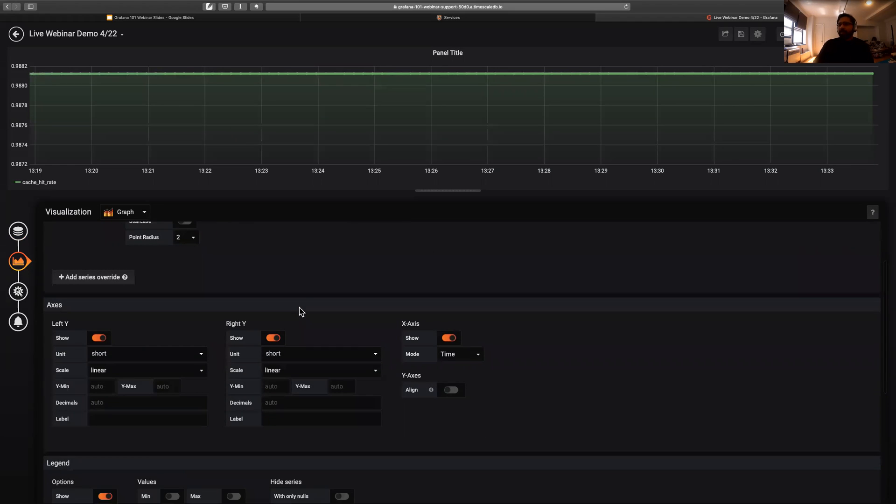
pyautogui.scroll(3, 299, 307)
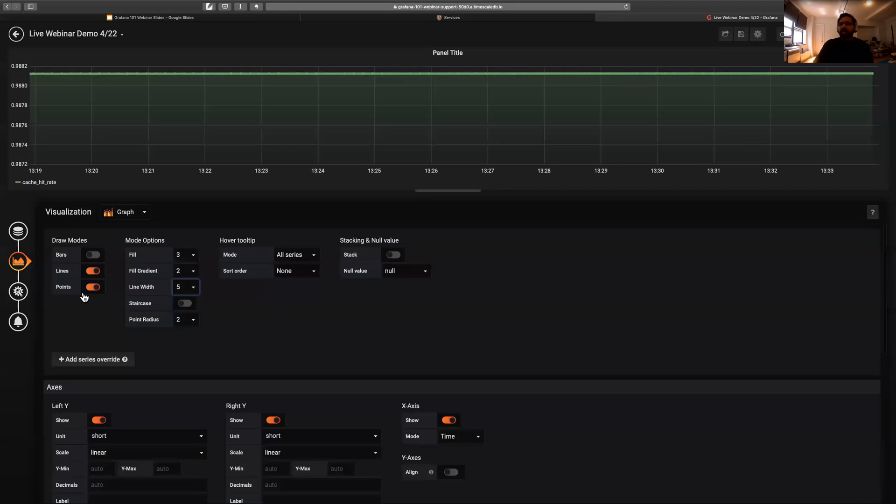
pyautogui.click(19, 291)
pyautogui.click(145, 242)
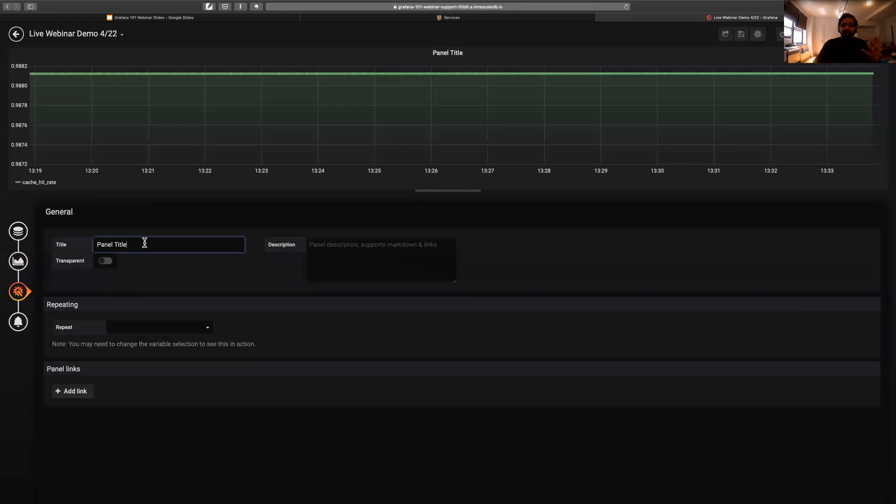
# - Set the graph's line width to 2 in the visualization settings
pyautogui.click(18, 261)
pyautogui.click(187, 283)
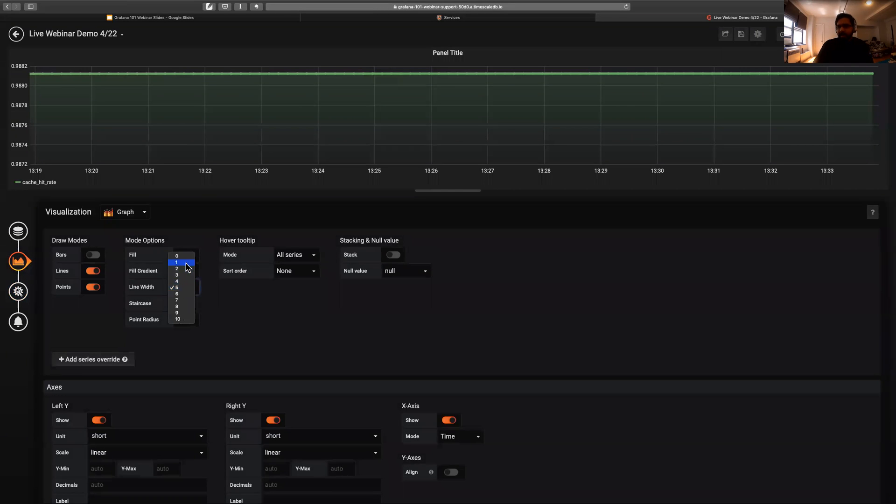
pyautogui.click(184, 270)
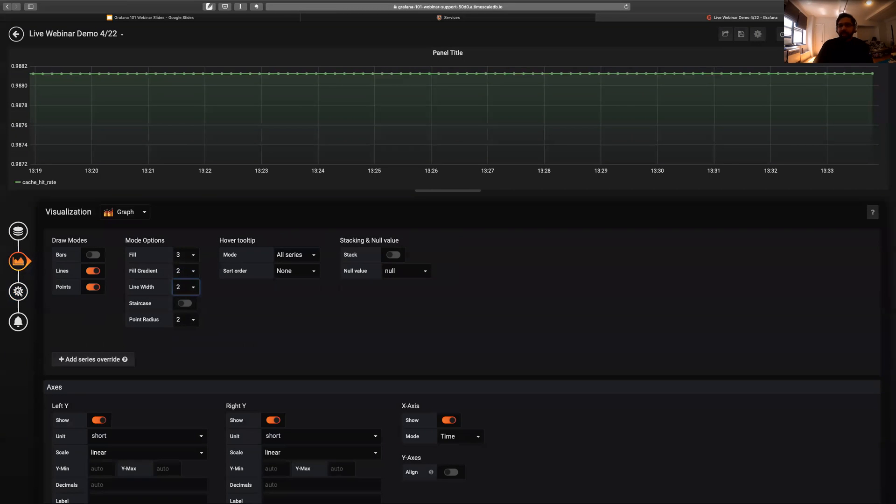
# - Replace the panel title in the general settings with "Cache hit ratio for Taxi DB"
pyautogui.click(23, 295)
pyautogui.click(148, 239)
pyautogui.press('super+a')
pyautogui.press('BackSpace')
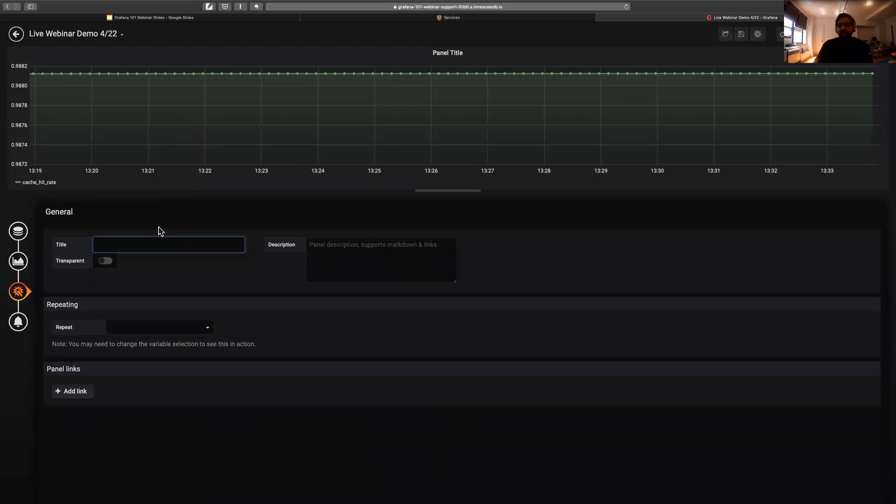
pyautogui.write('T')
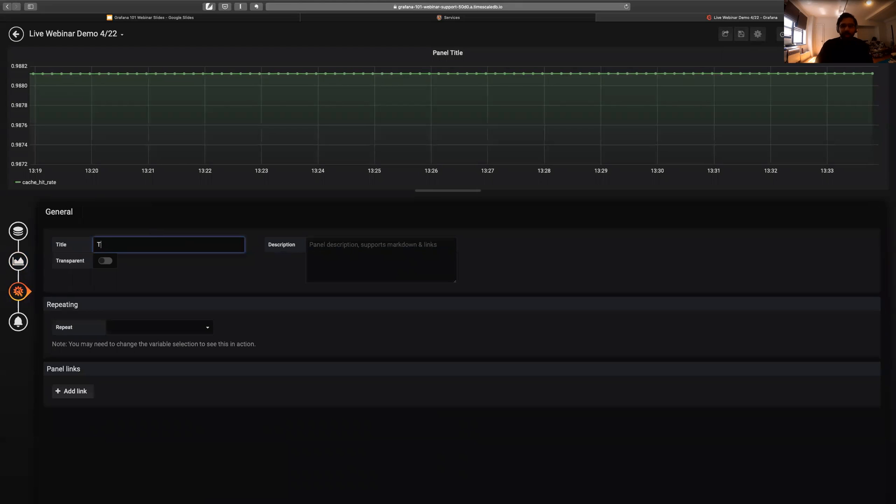
pyautogui.write('Cache hit ratio for Taxi DB')
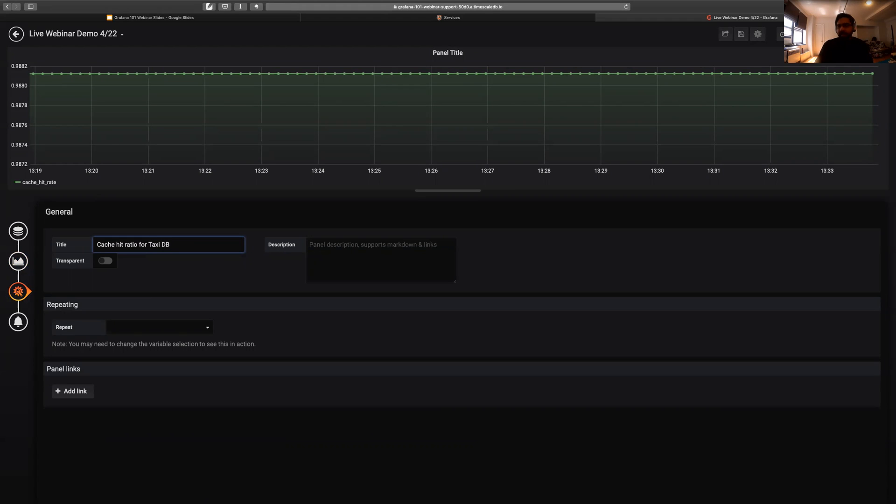
# - Copy the panel title into the description, and save the dashboard
pyautogui.press('super+a')
pyautogui.press('super+c')
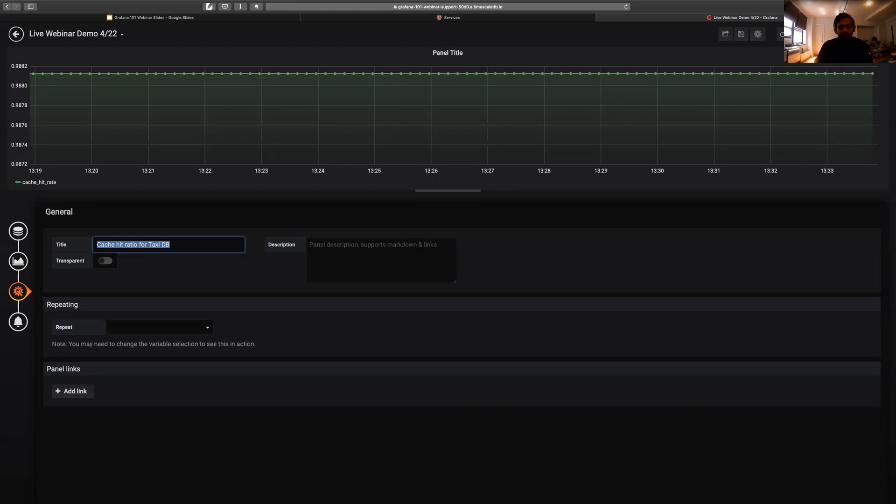
pyautogui.click(410, 250)
pyautogui.press('super+v')
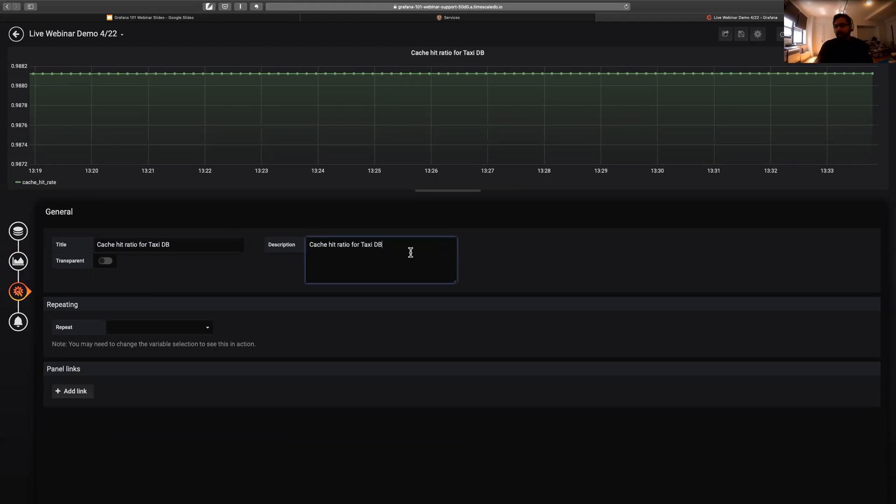
pyautogui.click(741, 33)
pyautogui.click(425, 179)
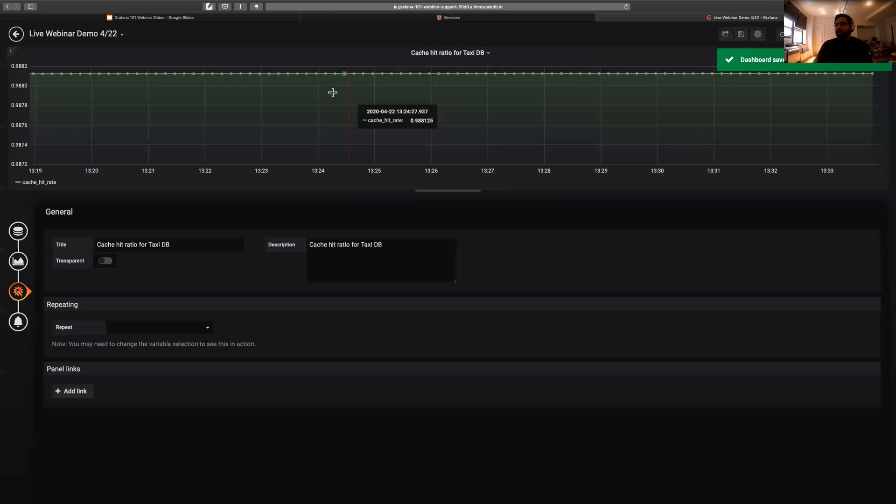
# - Return to the dashboard, shrink the cache hit ratio graph, and place the Timescale Version panel beside the Disk Usage gauge
pyautogui.click(16, 33)
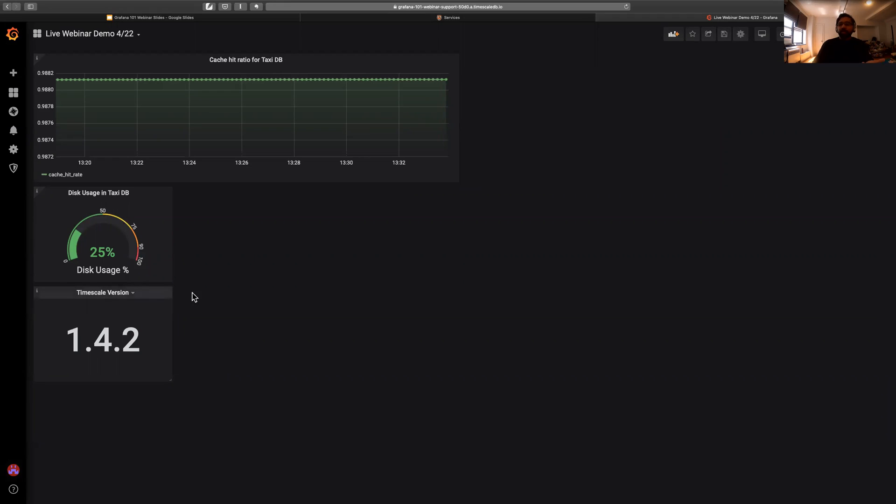
pyautogui.moveTo(457, 182); pyautogui.dragTo(318, 163)
pyautogui.moveTo(100, 274); pyautogui.dragTo(270, 175)
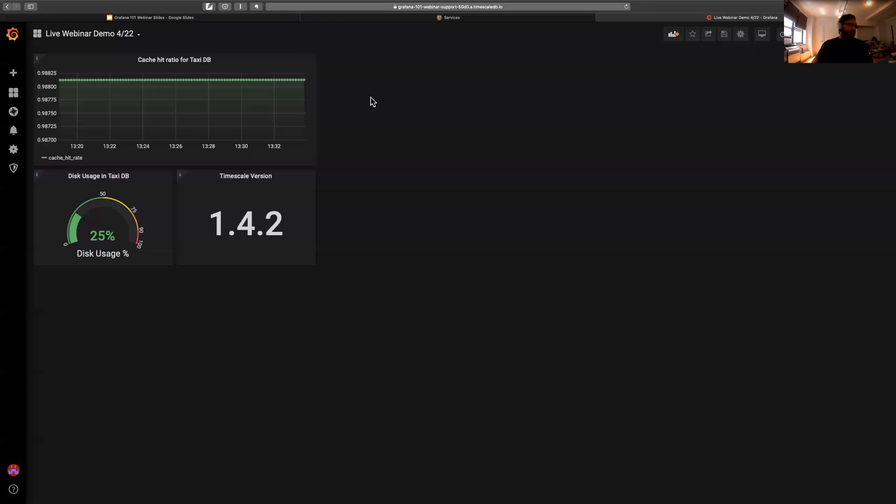
# - Check the DevOps visualization list in the Google Slides deck, and add a new panel in Grafana starting from its visualization choice
pyautogui.click(154, 17)
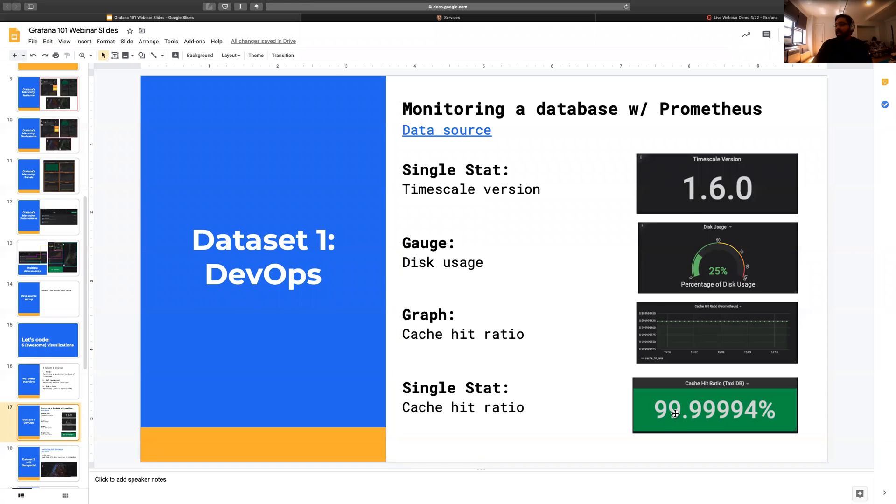
pyautogui.click(739, 18)
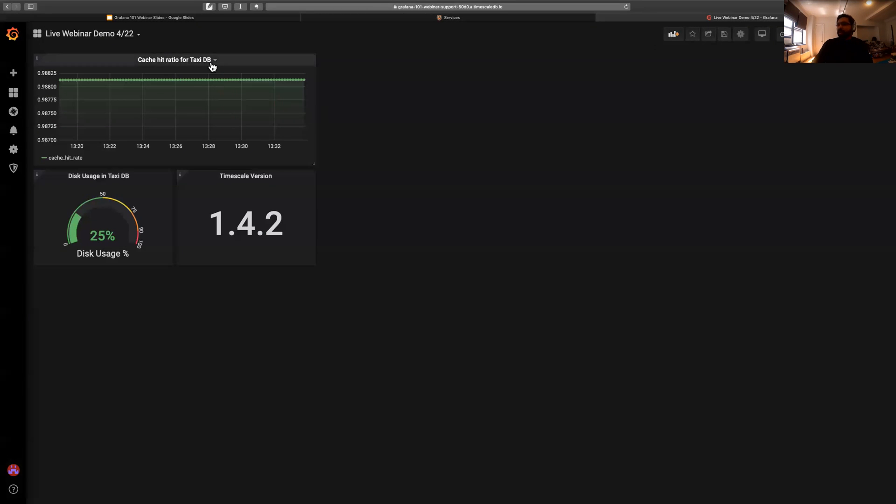
pyautogui.click(676, 41)
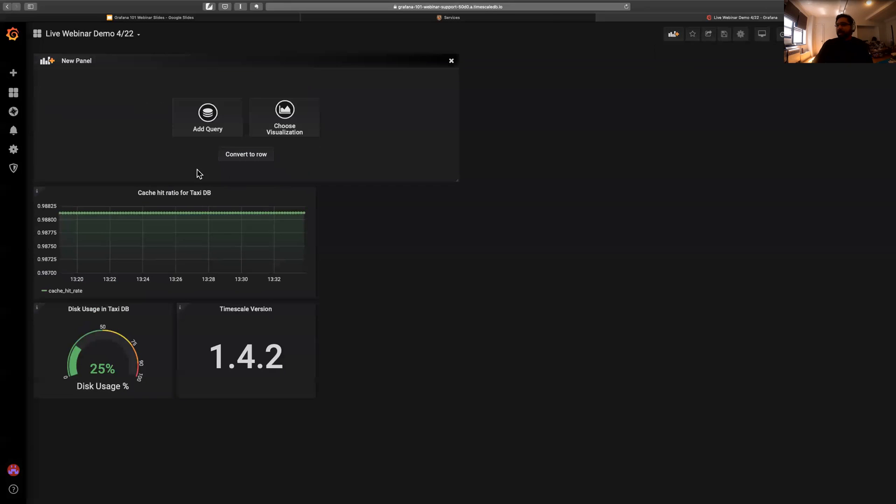
pyautogui.click(280, 124)
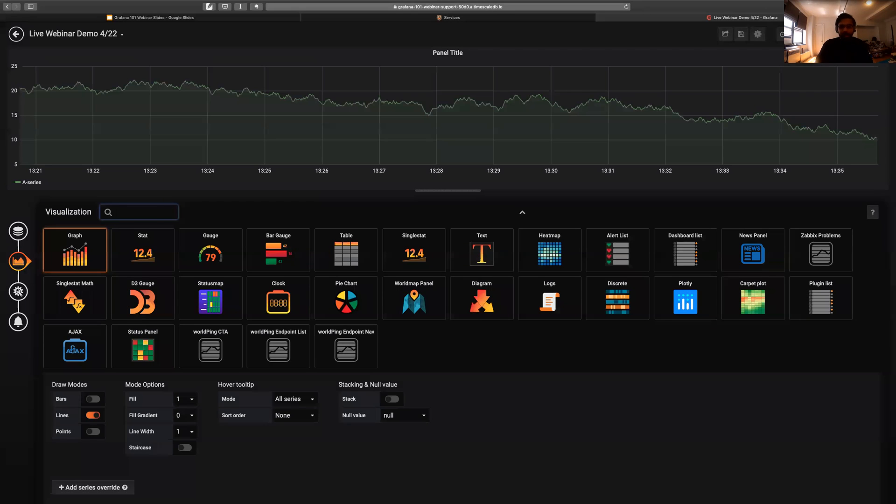
pyautogui.write('singl')
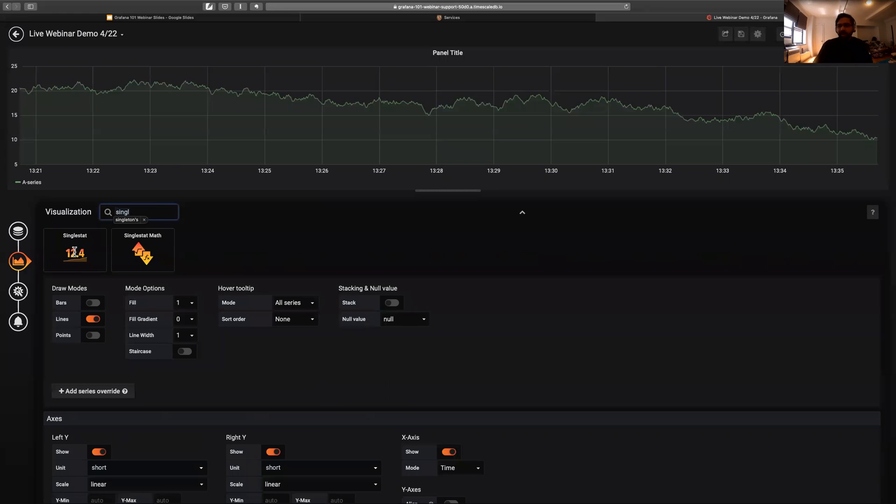
pyautogui.press('Down')
pyautogui.press('Return')
pyautogui.doubleClick(148, 214)
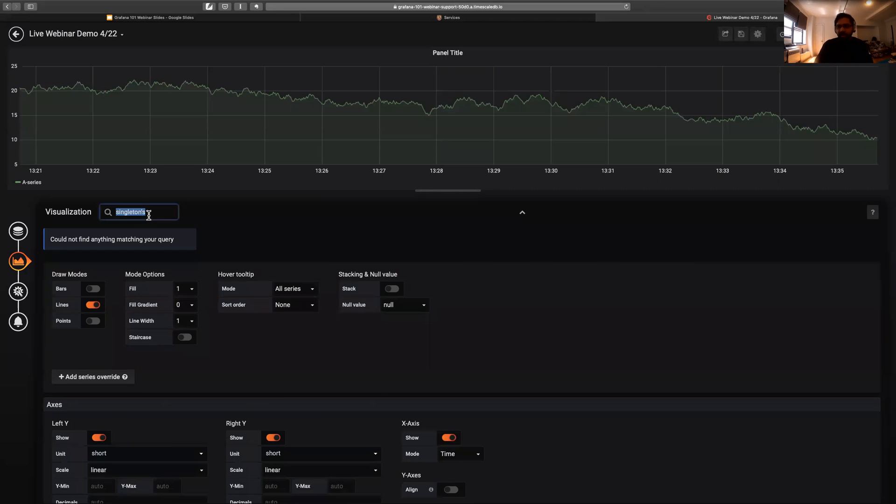
pyautogui.press('BackSpace')
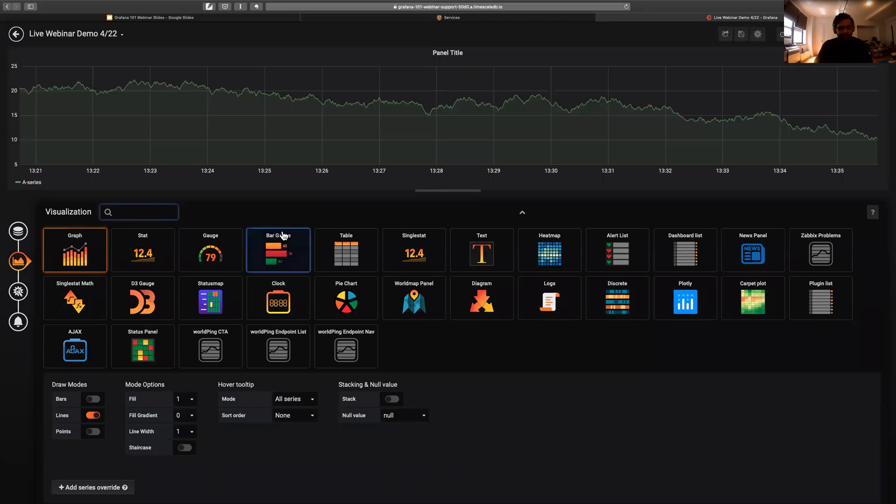
# - Choose the Singlestat visualization for the new panel and set its query data source to Monitoring DB
pyautogui.write('single')
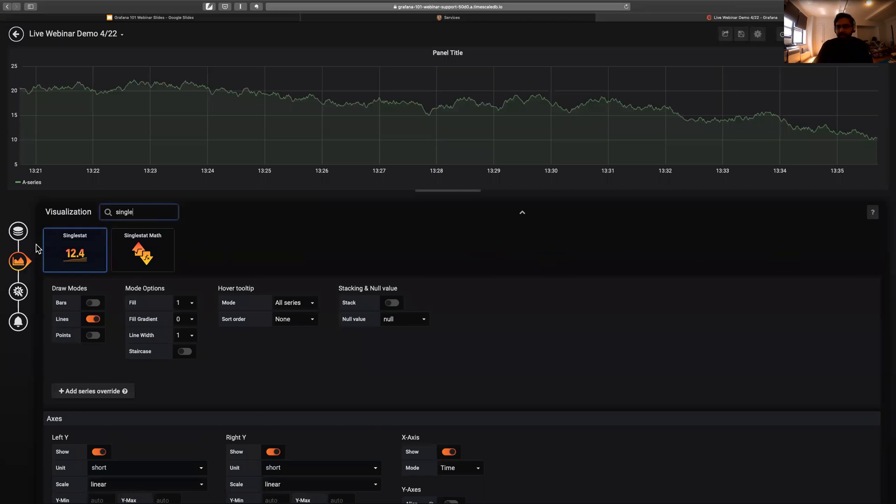
pyautogui.click(60, 249)
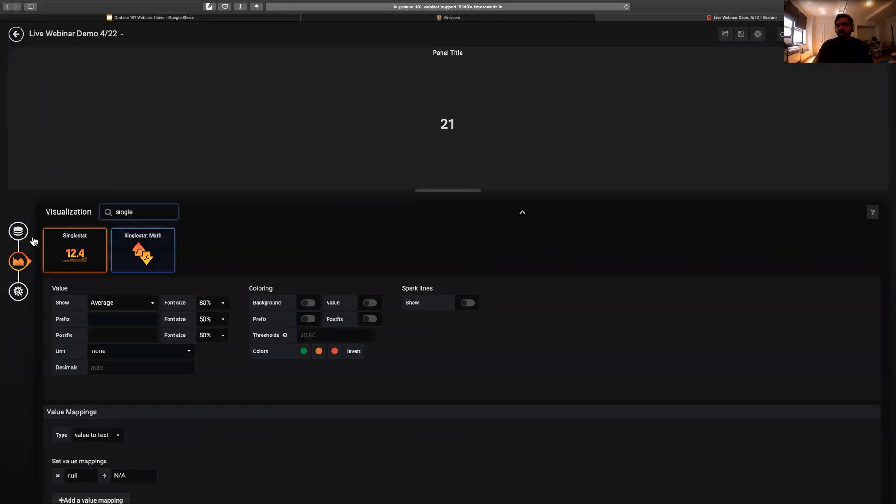
pyautogui.click(18, 238)
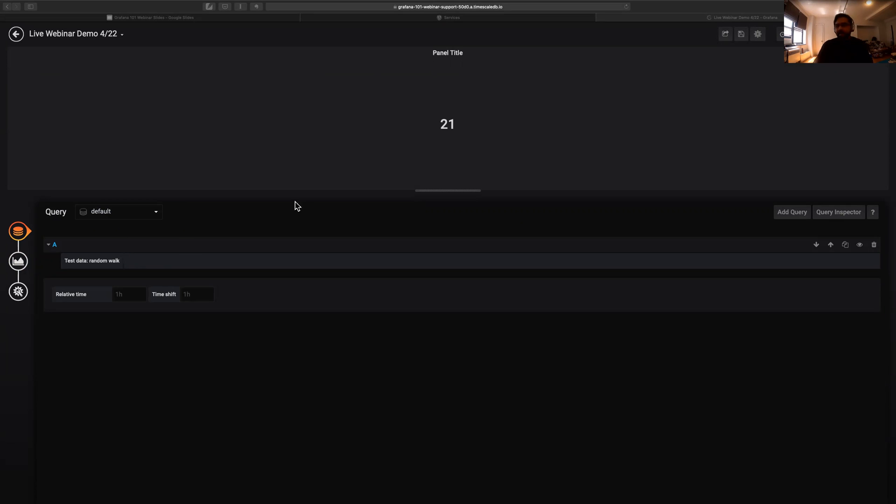
pyautogui.click(132, 209)
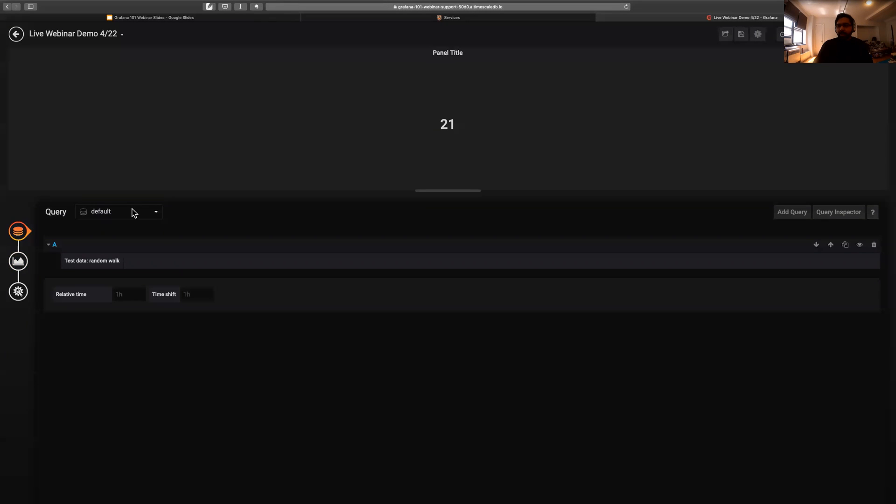
pyautogui.click(133, 213)
pyautogui.click(123, 254)
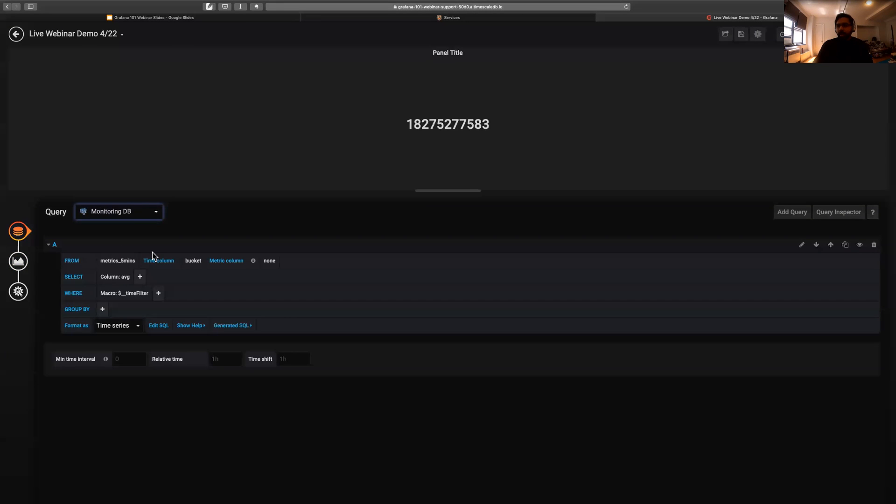
# - Replace the generated query with the cache hit ratio SQL that computes cache_hit_rate from metrics_values for labels_id 312 and 314
pyautogui.click(801, 244)
pyautogui.click(168, 286)
pyautogui.press('super+a')
pyautogui.press('BackSpace')
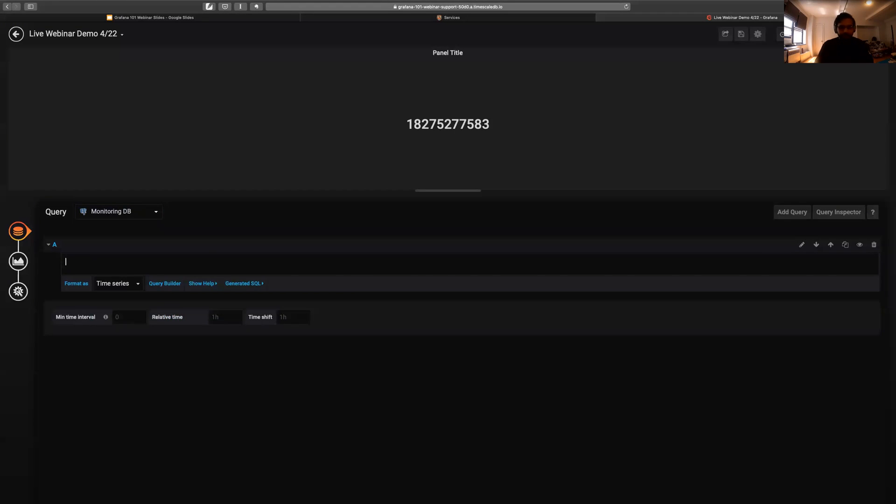
pyautogui.write('-- Cache Hit ratio -- hit = Blocks hit = number of disk block found already in the buffer cache s/t a read was not needed -- read = disk blocks read by data base SELECT hit.time, SUM(hit.value)/(SUM(hit.value) + SUM(read.value)) as cache_hit_rate FROM metrics_values hit INNER JOIN metrics_values read ON hit.time = read.time WHERE  hit.labels_id = 312 AND read.labels_id = 314 GROUP BY hit.time ORDER BY hit.time;')
pyautogui.click(222, 227)
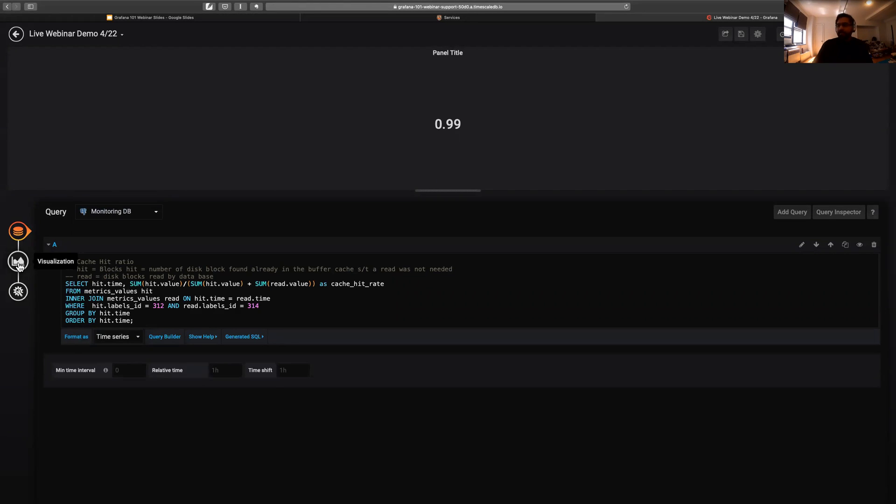
pyautogui.moveTo(19, 266); pyautogui.dragTo(96, 348)
pyautogui.click(234, 220)
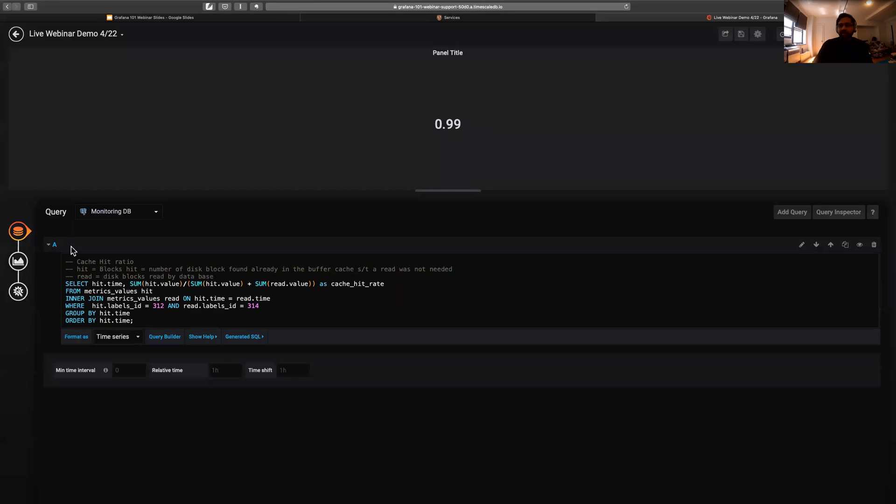
# - In the visualization settings, make the Singlestat show the Current value at a 200% font size
pyautogui.click(19, 260)
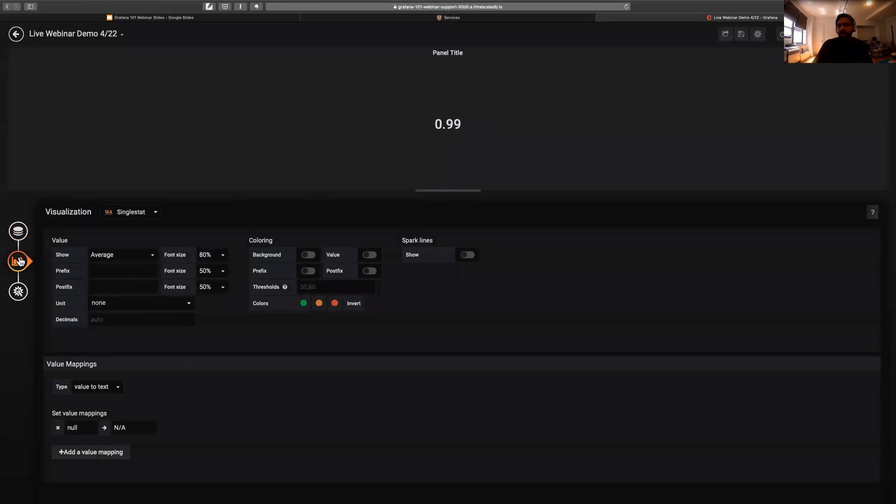
pyautogui.click(120, 256)
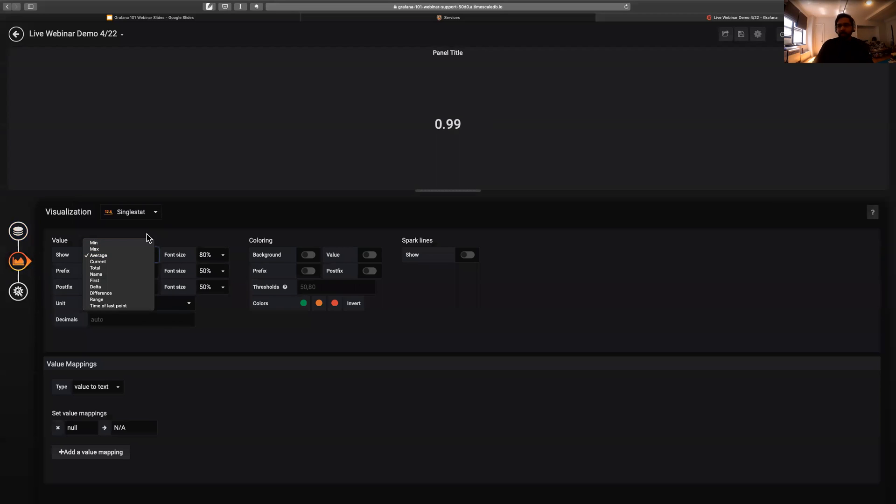
pyautogui.click(99, 261)
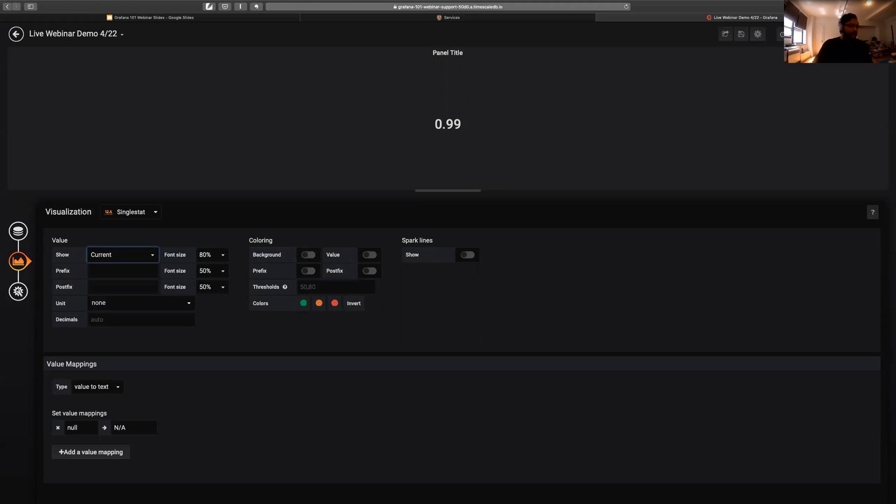
pyautogui.click(214, 255)
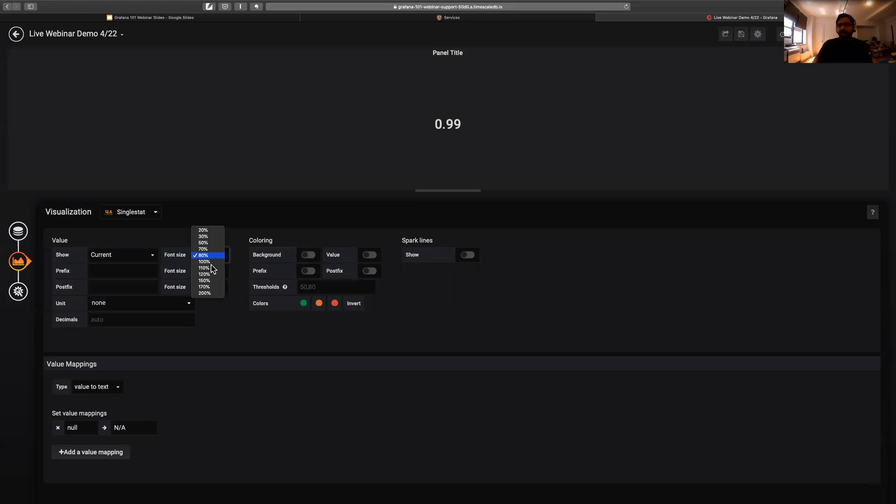
pyautogui.click(212, 293)
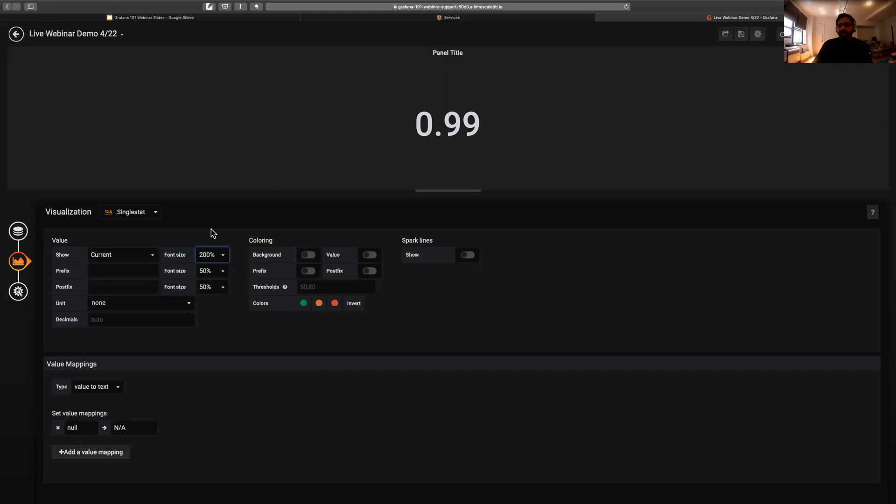
# - Set the Singlestat's unit to percent (0.0-1.0) and its decimals to 5
pyautogui.click(118, 304)
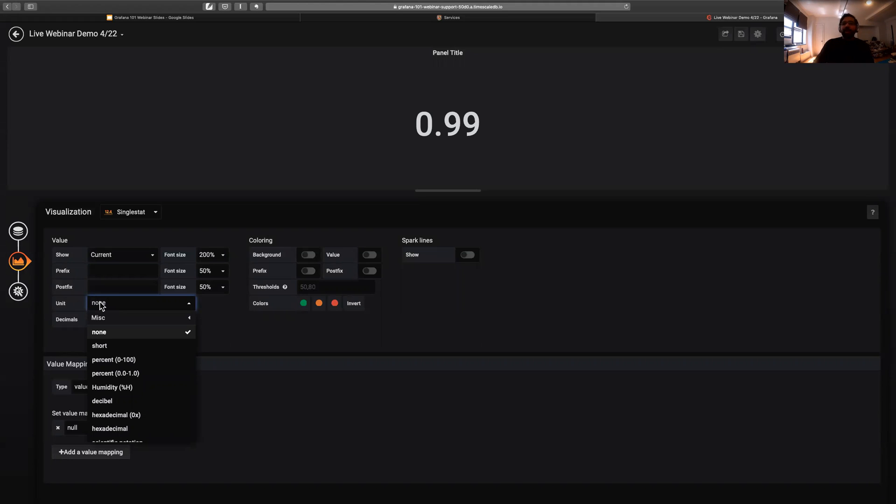
pyautogui.click(131, 378)
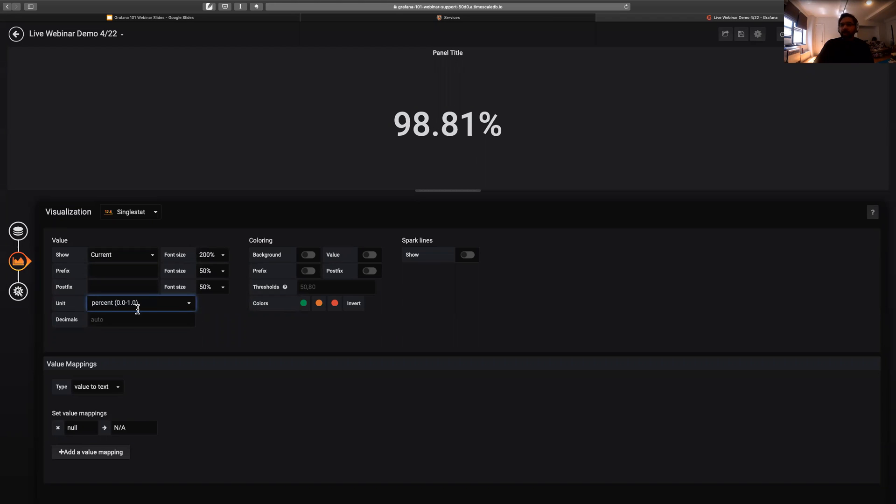
pyautogui.click(129, 321)
pyautogui.write('5')
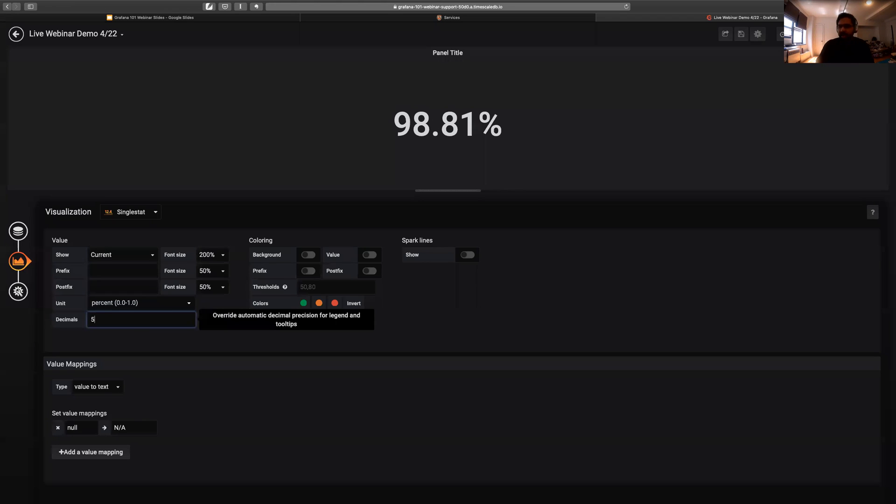
pyautogui.click(190, 356)
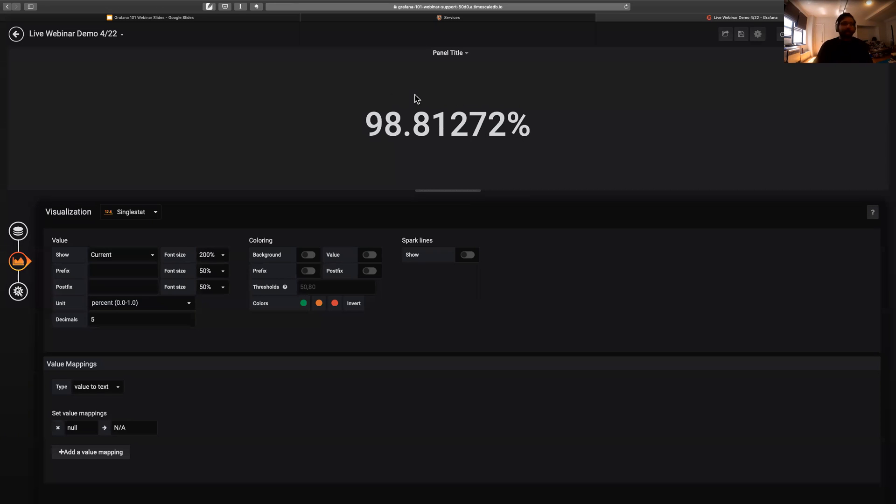
# - Enable background coloring for the Singlestat and set its thresholds to 0.95,0.99
pyautogui.click(308, 255)
pyautogui.click(303, 287)
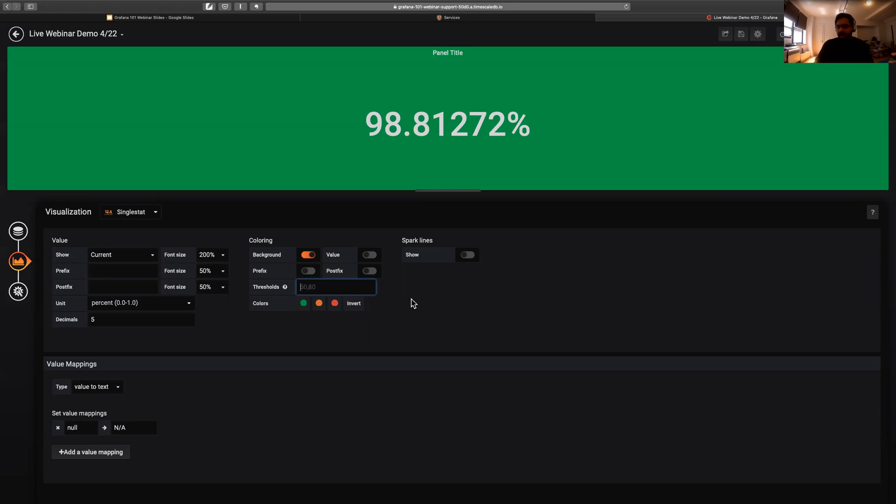
pyautogui.write('0')
pyautogui.press('BackSpace')
pyautogui.write(',0.99')
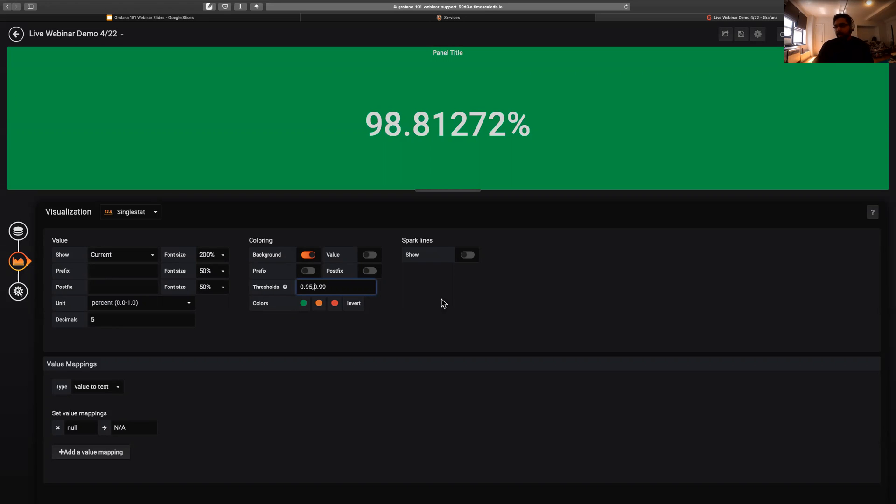
pyautogui.click(548, 338)
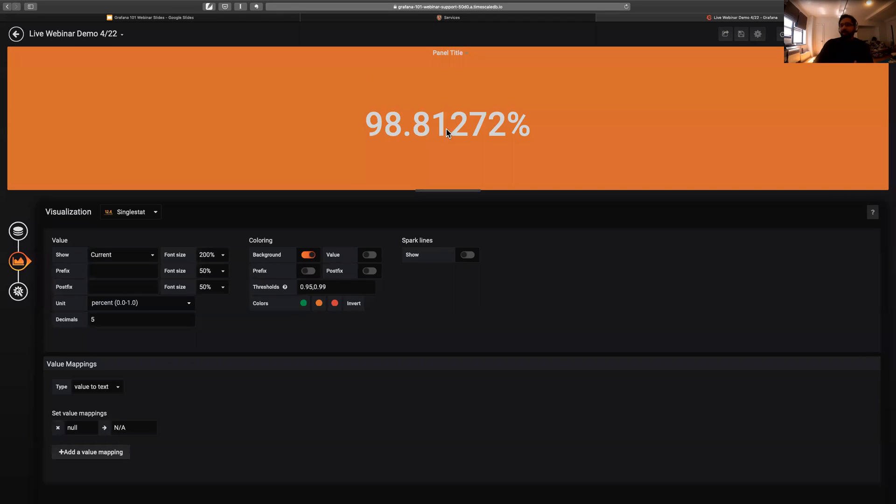
# - Remove the 0.99 threshold so that 0.95 is the only coloring threshold
pyautogui.click(336, 286)
pyautogui.press('BackSpace')
pyautogui.press('BackSpace')
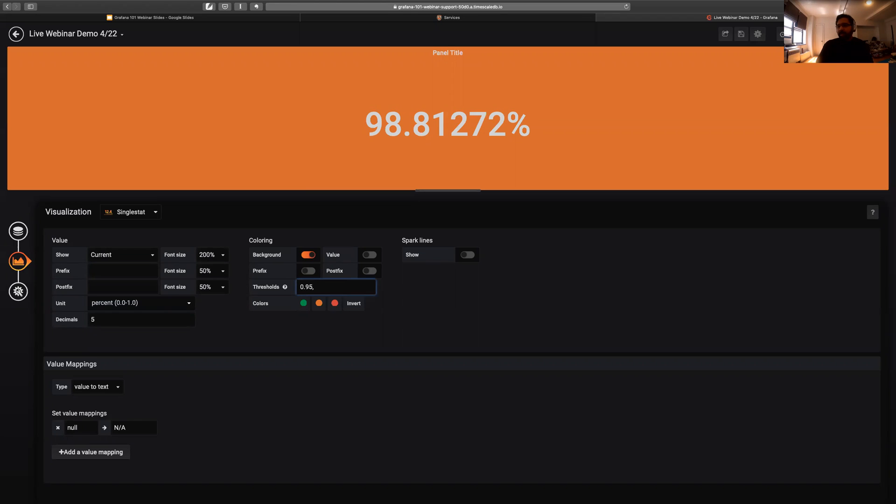
pyautogui.click(484, 280)
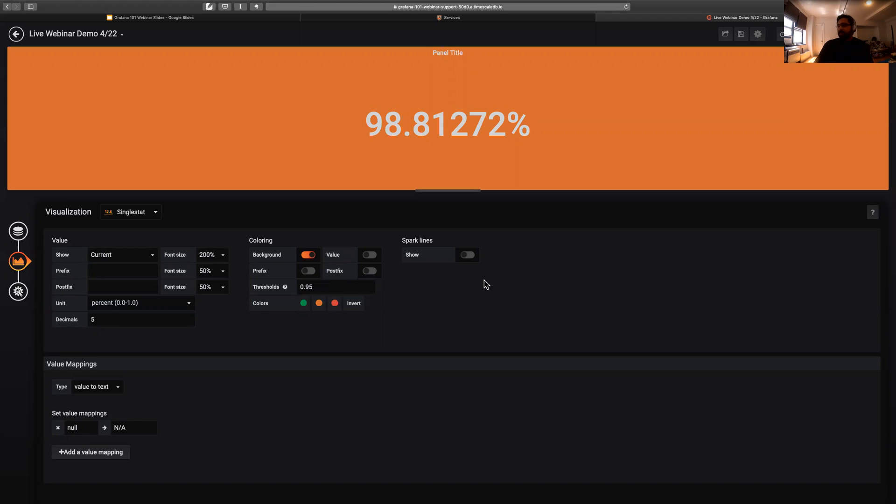
pyautogui.click(331, 286)
pyautogui.click(362, 217)
pyautogui.click(314, 288)
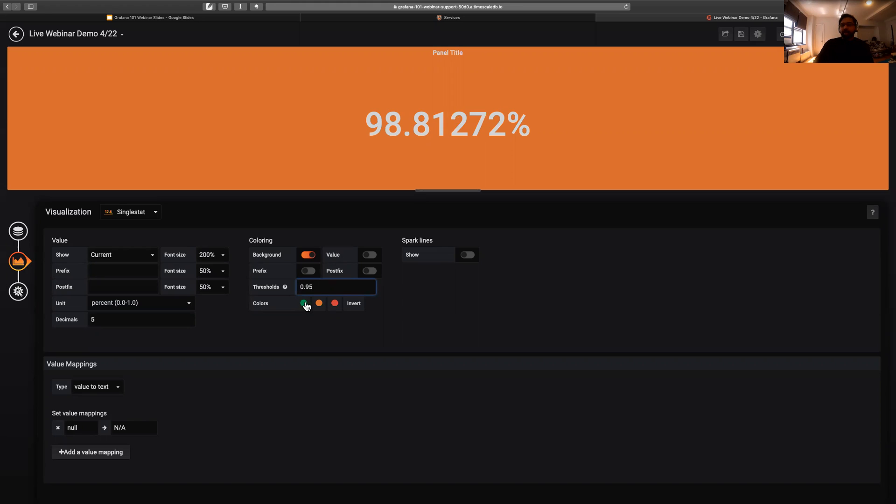
# - Invert the threshold colors so they run from red through orange to green
pyautogui.click(355, 304)
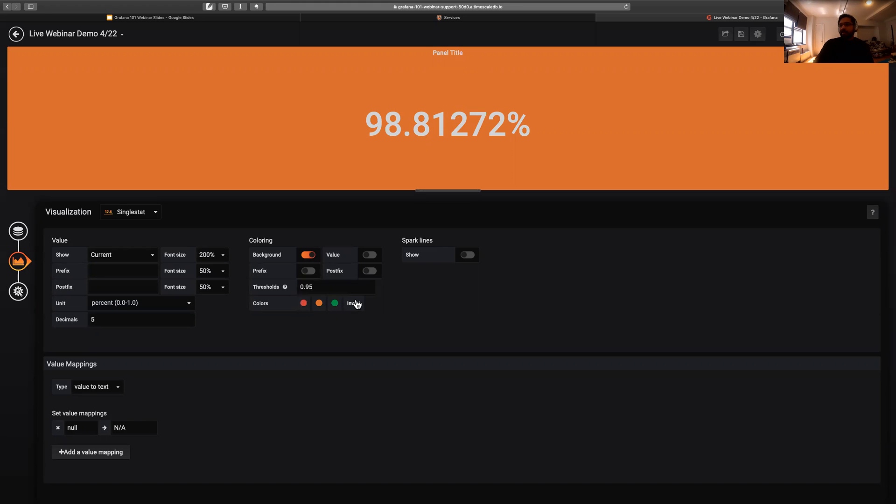
pyautogui.click(317, 287)
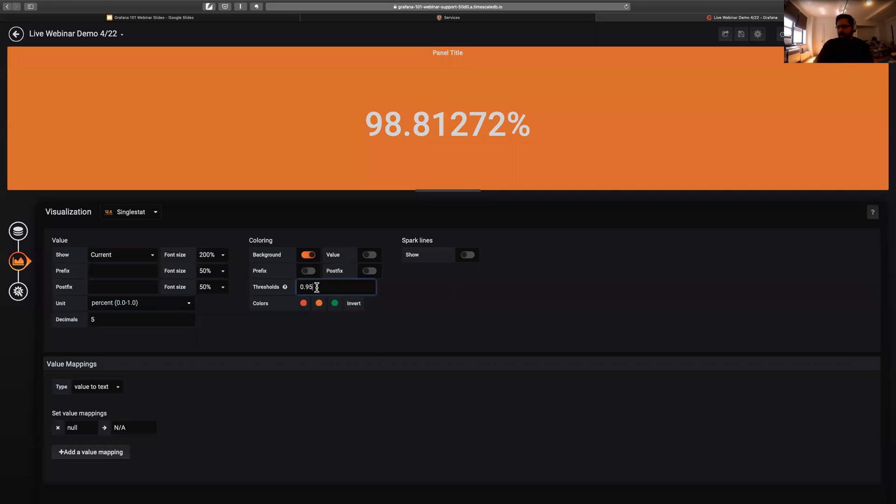
pyautogui.click(335, 305)
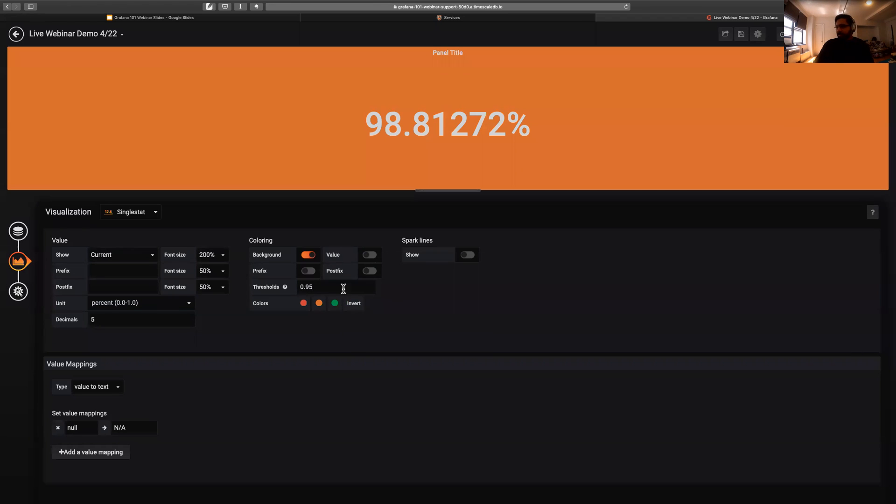
# - Set the Singlestat's coloring thresholds to 0.9,0.95
pyautogui.click(324, 286)
pyautogui.write(',')
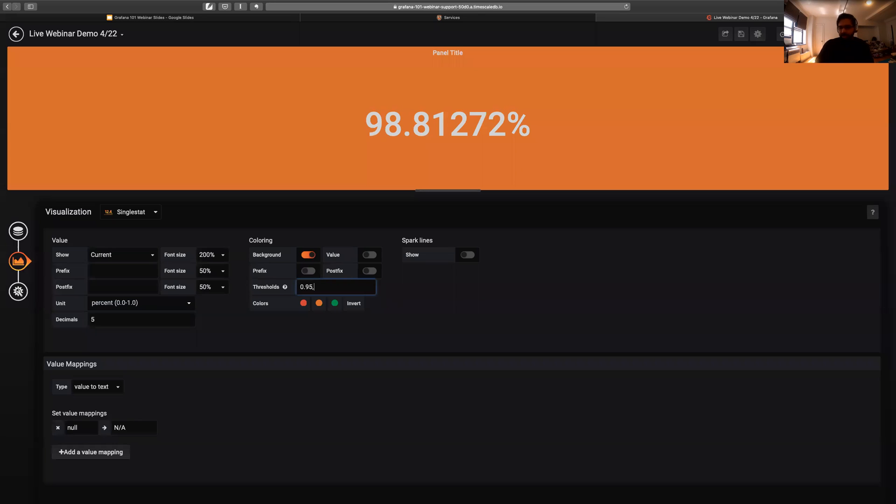
pyautogui.write('0.')
pyautogui.press('BackSpace')
pyautogui.press('BackSpace')
pyautogui.press('BackSpace')
pyautogui.press('BackSpace')
pyautogui.press('BackSpace')
pyautogui.click(447, 317)
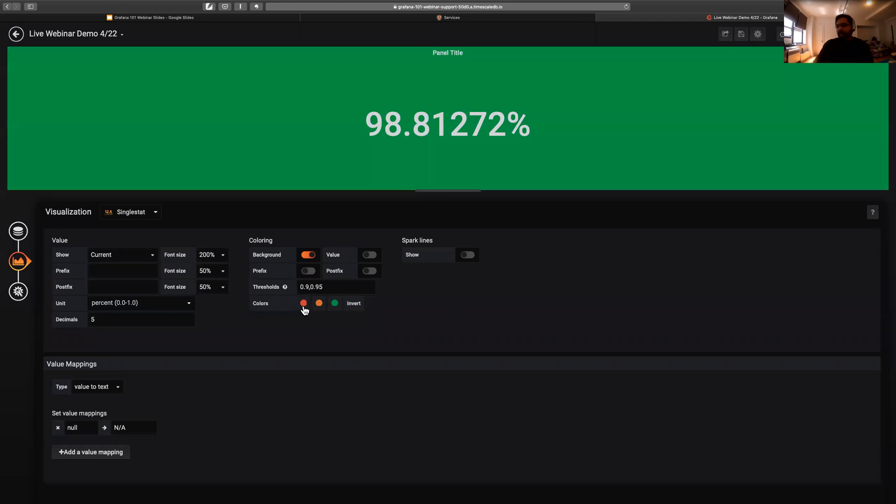
pyautogui.click(300, 290)
pyautogui.doubleClick(315, 287)
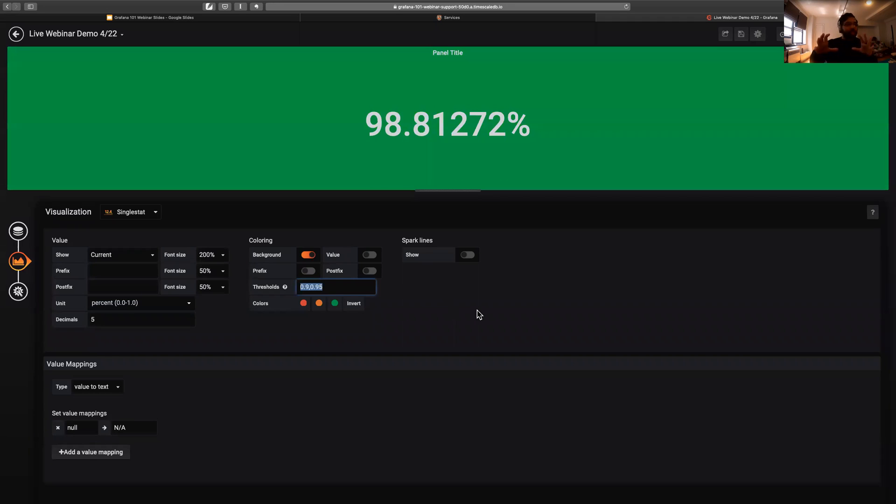
pyautogui.click(303, 286)
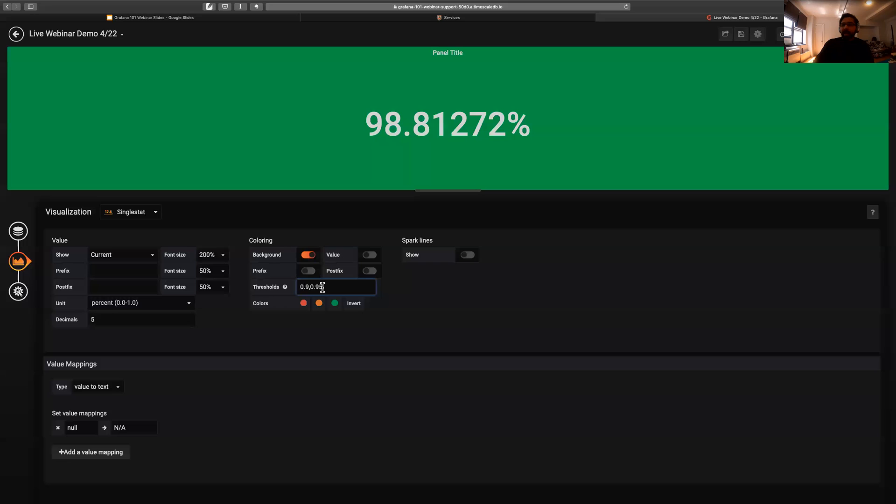
pyautogui.moveTo(327, 287); pyautogui.dragTo(277, 287)
pyautogui.click(384, 351)
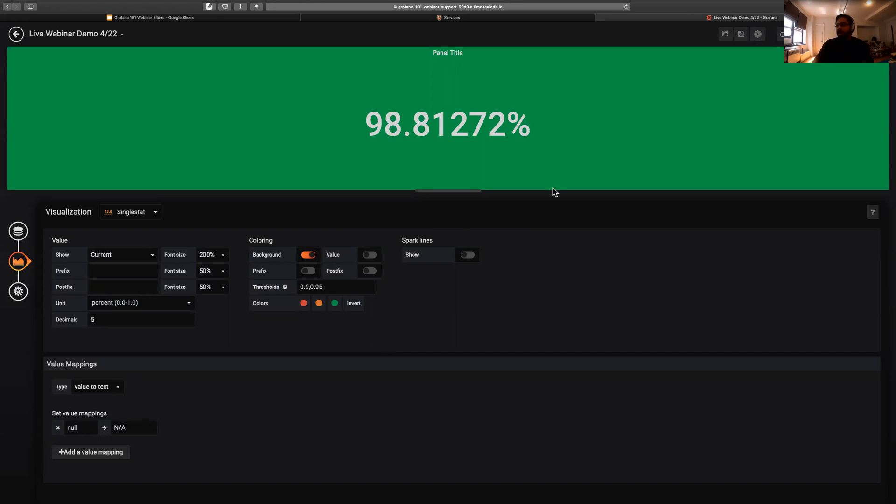
# - Title the panel "Current Cache hit ratio" and give it the description "Current Cache hit ratio for taxi DB"
pyautogui.click(19, 291)
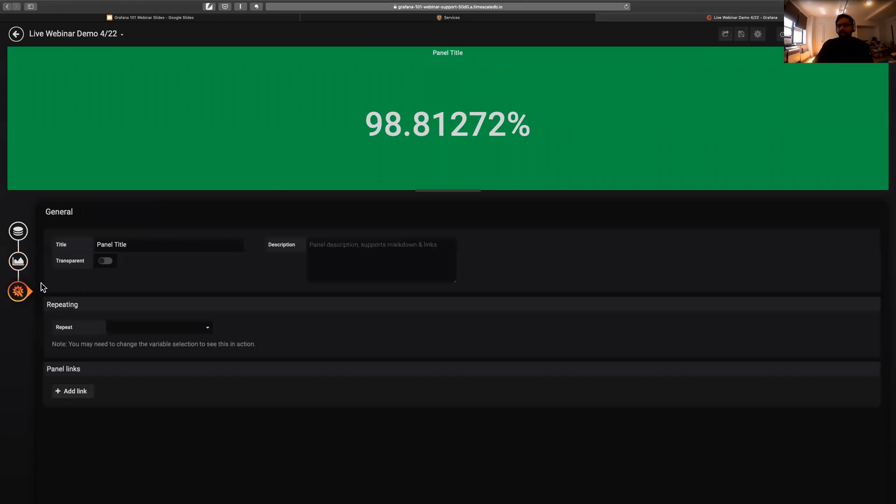
pyautogui.click(165, 246)
pyautogui.press('super+a')
pyautogui.press('BackSpace')
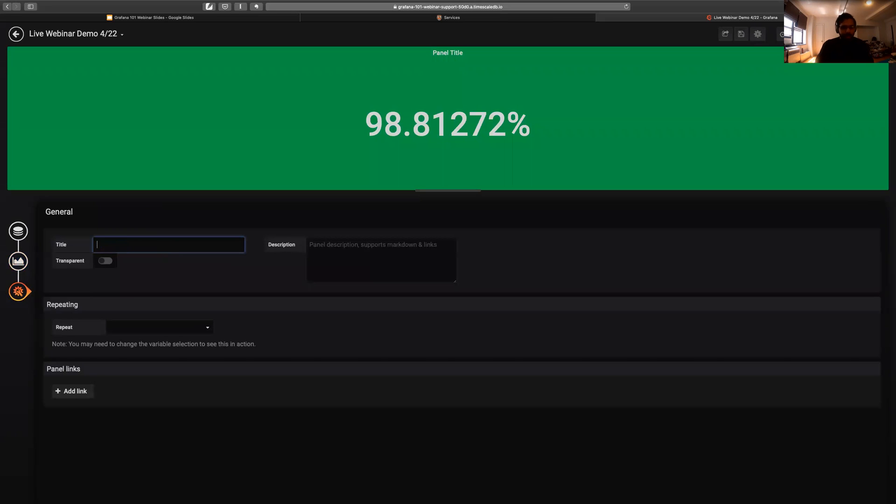
pyautogui.write('Current Cache hit ratio')
pyautogui.press('Tab')
pyautogui.write('Current ')
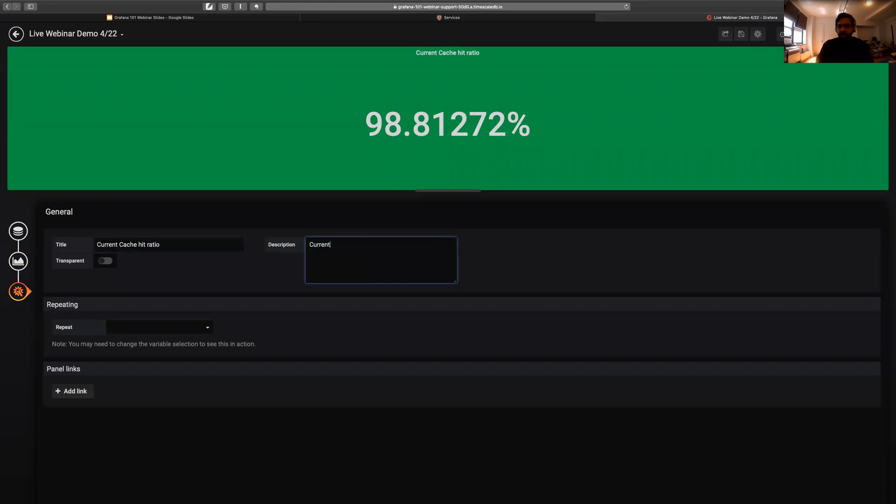
pyautogui.write('Cache hit ratio for taxi DB')
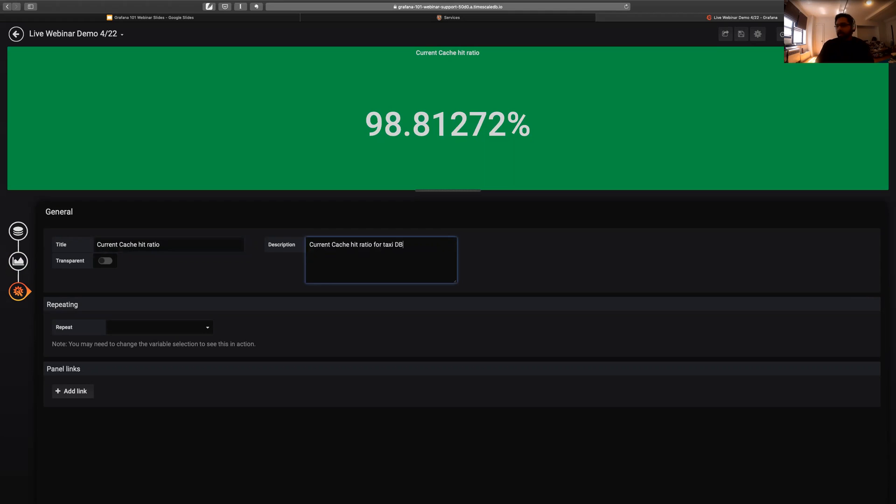
# - Save the dashboard, and back in its overview shrink the Current Cache hit ratio panel to the width of the graph below it
pyautogui.click(740, 34)
pyautogui.click(424, 179)
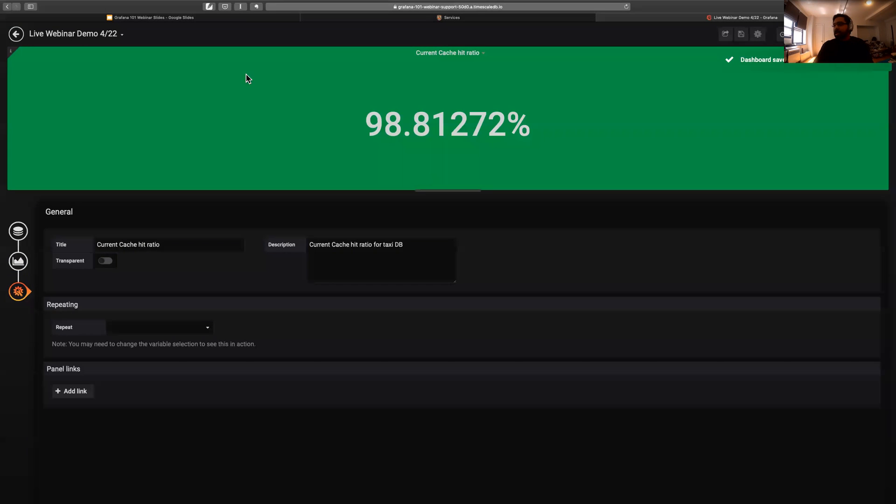
pyautogui.click(14, 35)
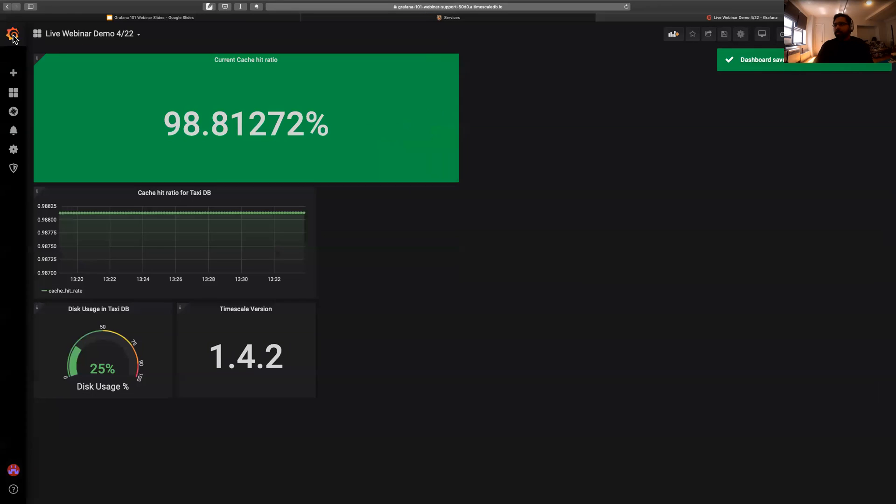
pyautogui.moveTo(457, 180); pyautogui.dragTo(315, 167)
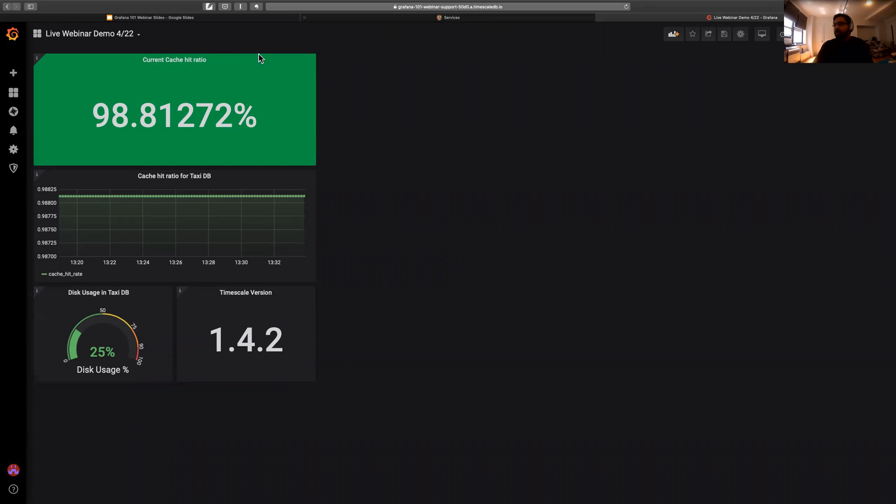
# - Review the DevOps and IoT/Geospatial dataset slides in the Grafana 101 Webinar Slides and return to the Grafana dashboard
pyautogui.click(185, 19)
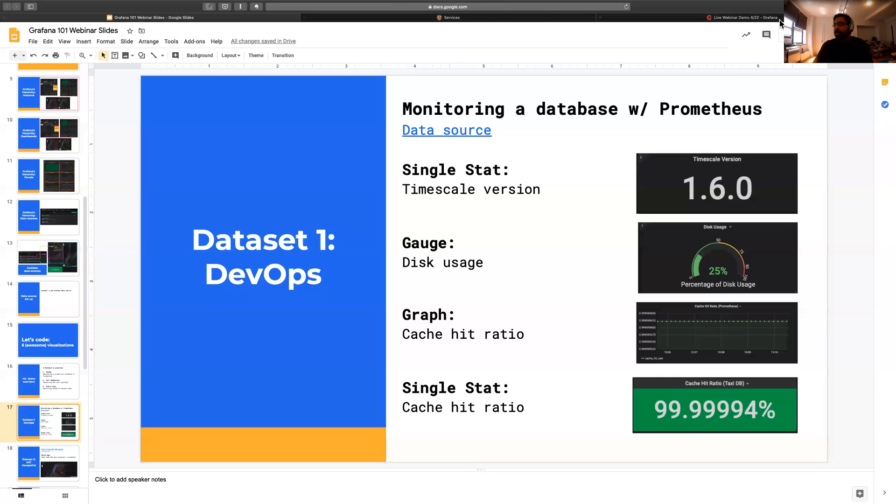
pyautogui.click(767, 19)
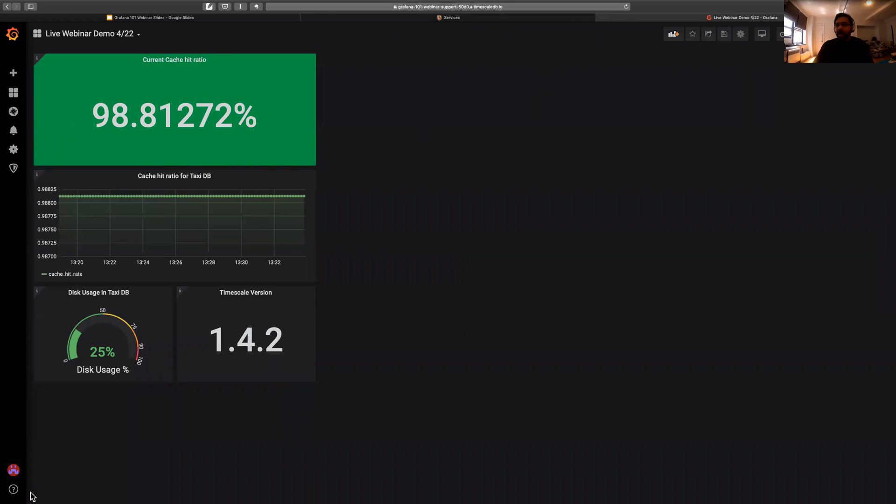
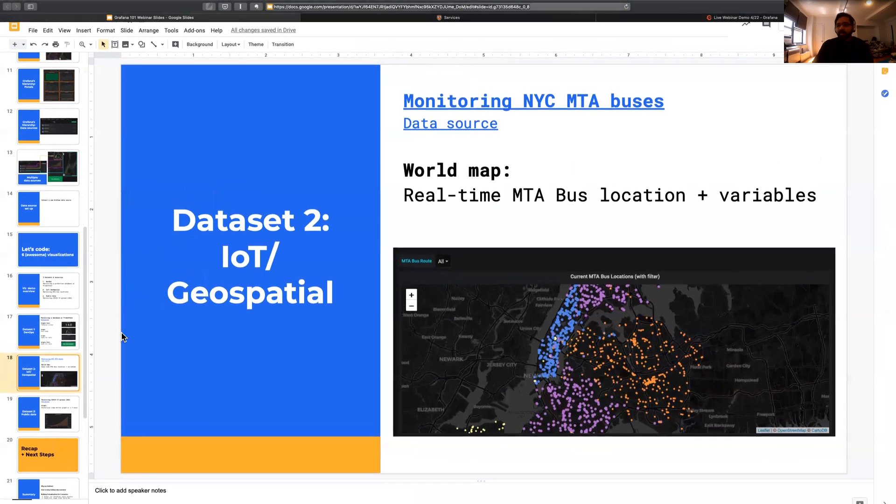
pyautogui.click(677, 18)
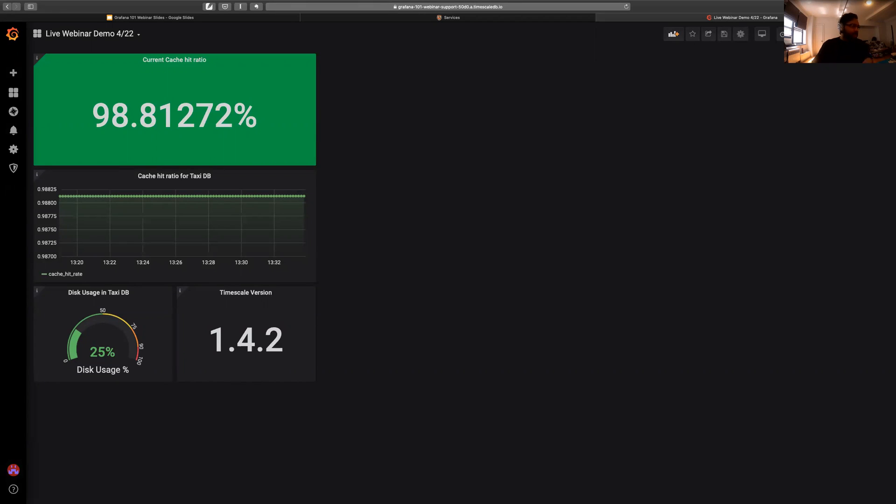
# - Add a new panel to the dashboard with the Worldmap Panel visualization
pyautogui.click(673, 33)
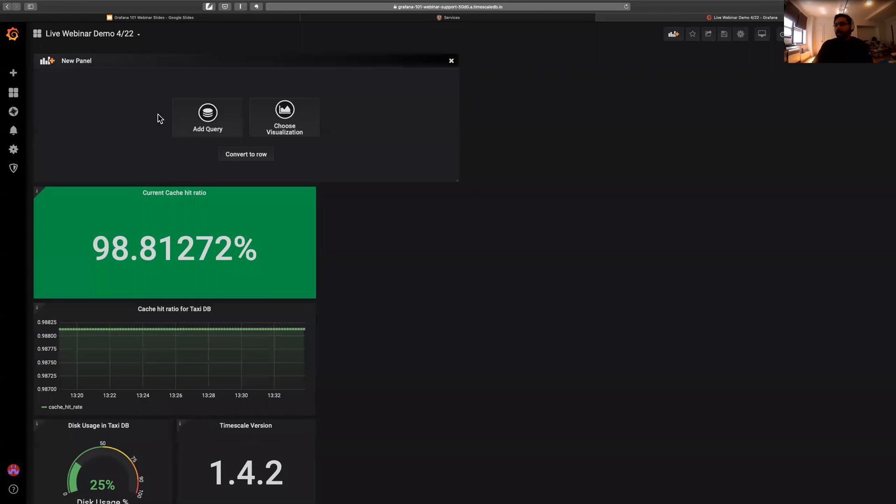
pyautogui.click(276, 117)
pyautogui.write('wo')
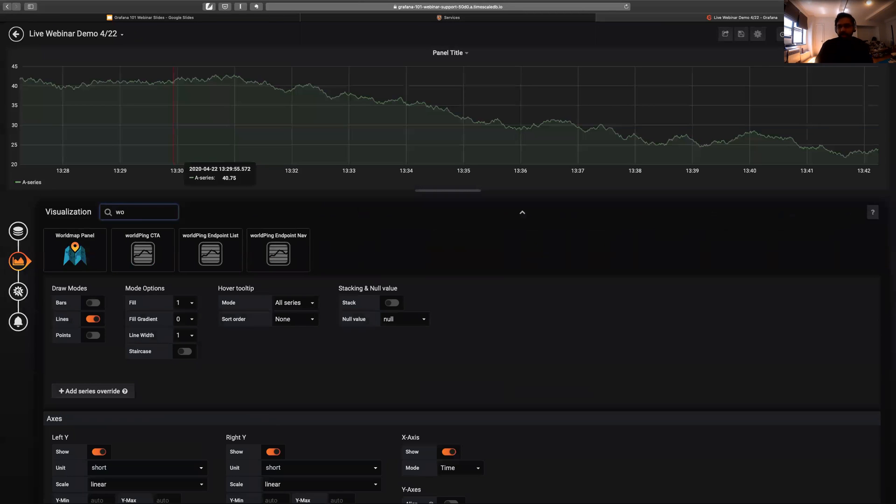
pyautogui.press('Return')
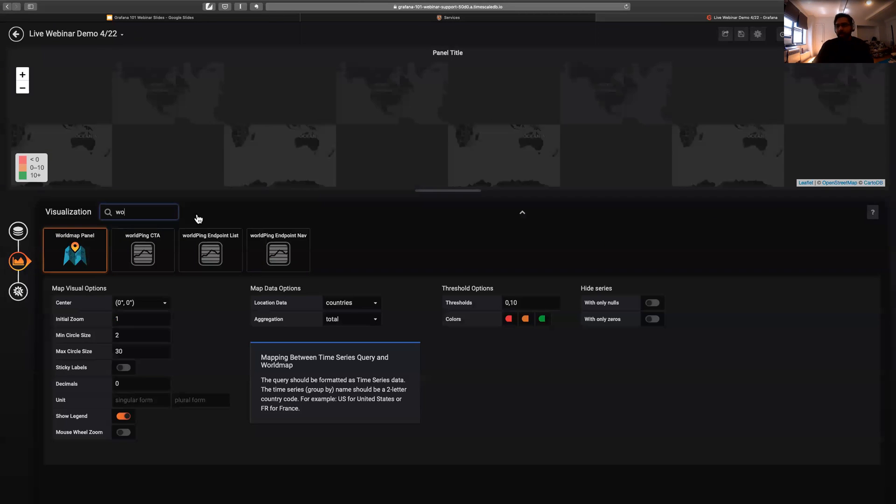
# - Set the worldmap panel's query data source to MTA Bus DB
pyautogui.click(18, 231)
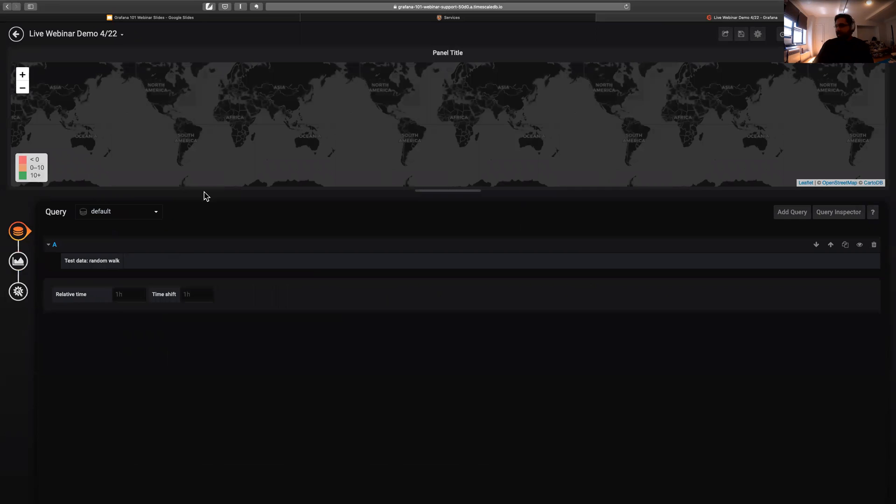
pyautogui.click(135, 212)
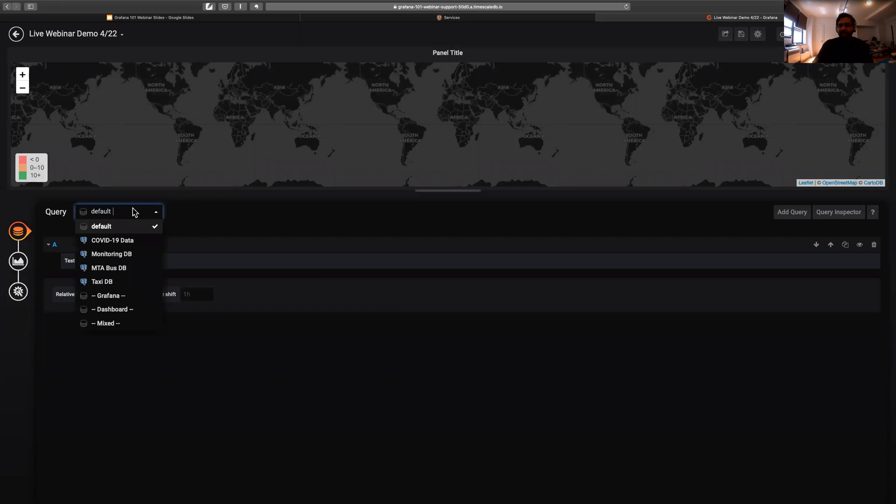
pyautogui.click(139, 269)
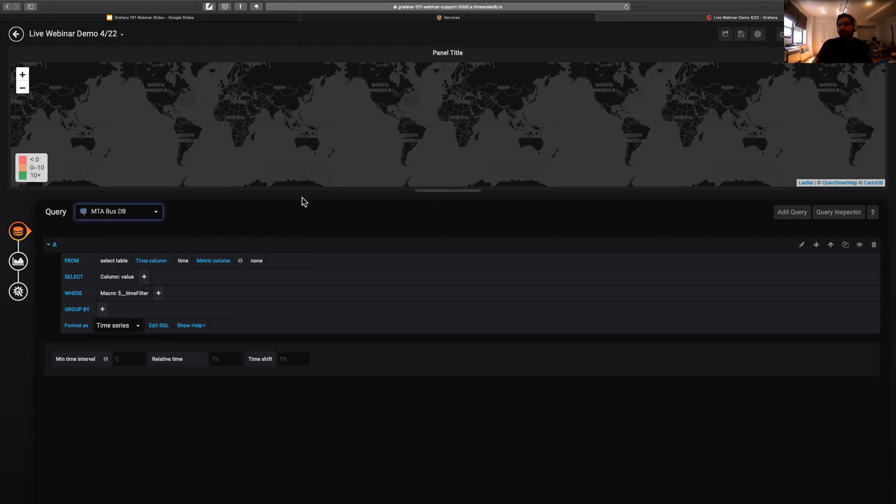
# - Replace the default SQL with the copied mta query returning time, vehicle_id, route_id, color, longitude and latitude for the last 1.5 minutes
pyautogui.click(802, 246)
pyautogui.click(276, 306)
pyautogui.press('super+a')
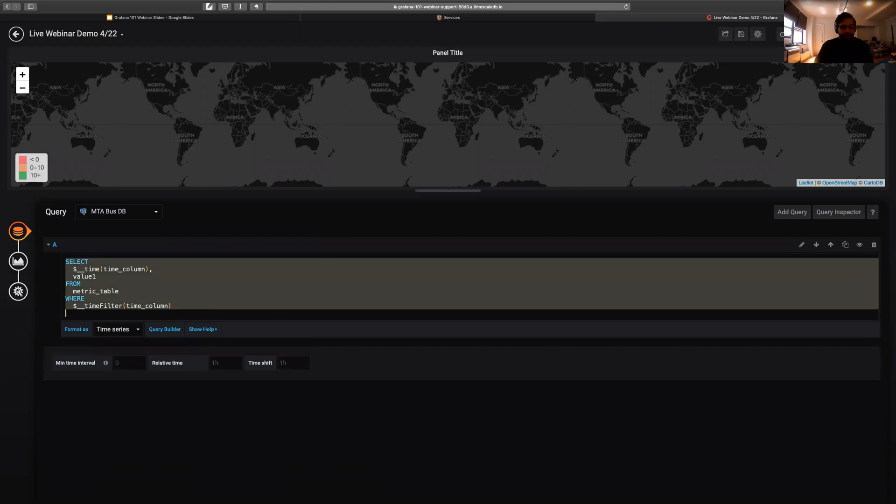
pyautogui.press('BackSpace')
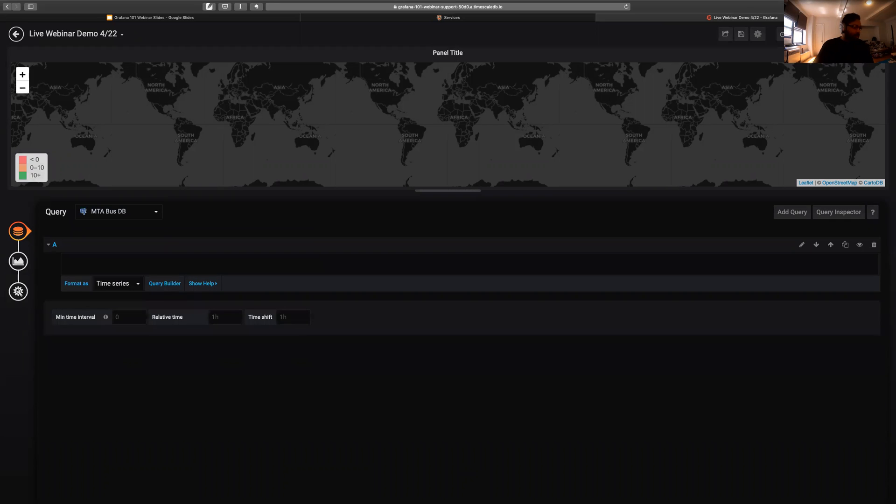
pyautogui.press('super+Tab')
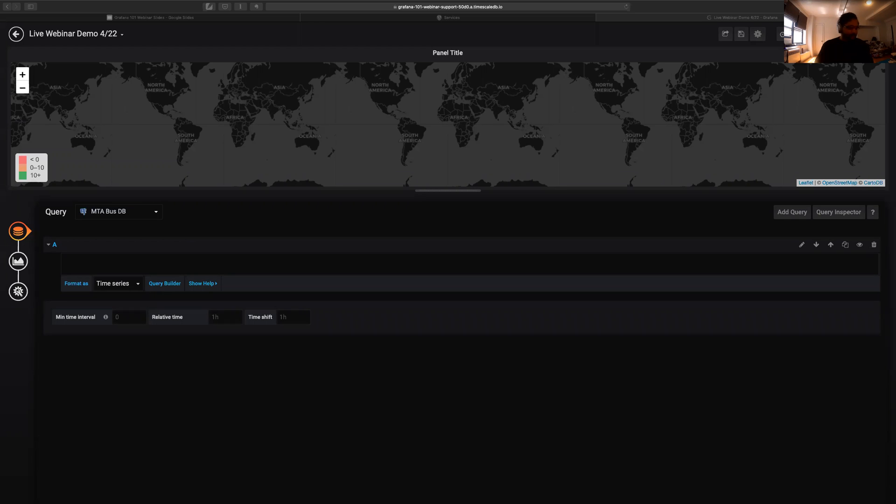
pyautogui.click(168, 261)
pyautogui.press('super+v')
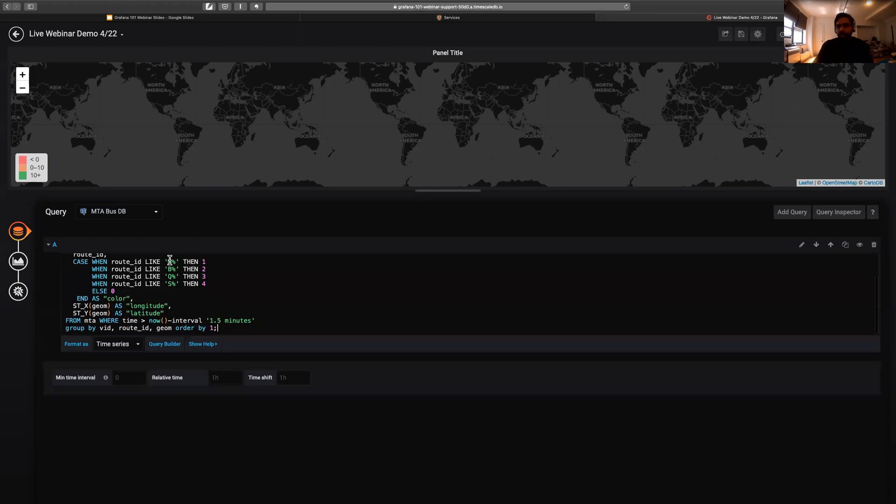
pyautogui.click(276, 216)
pyautogui.scroll(1, 190, 282)
pyautogui.scroll(1, 189, 286)
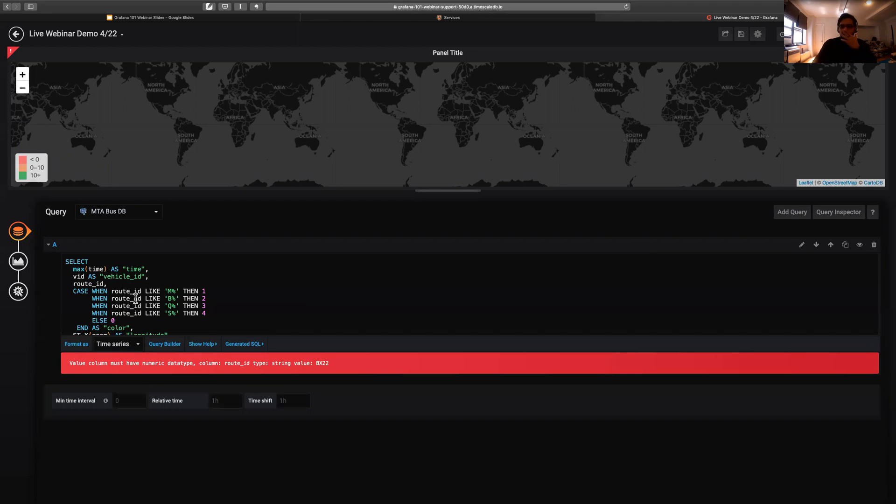
# - Format the bus location query's result as Table and dismiss the data error notifications
pyautogui.click(134, 345)
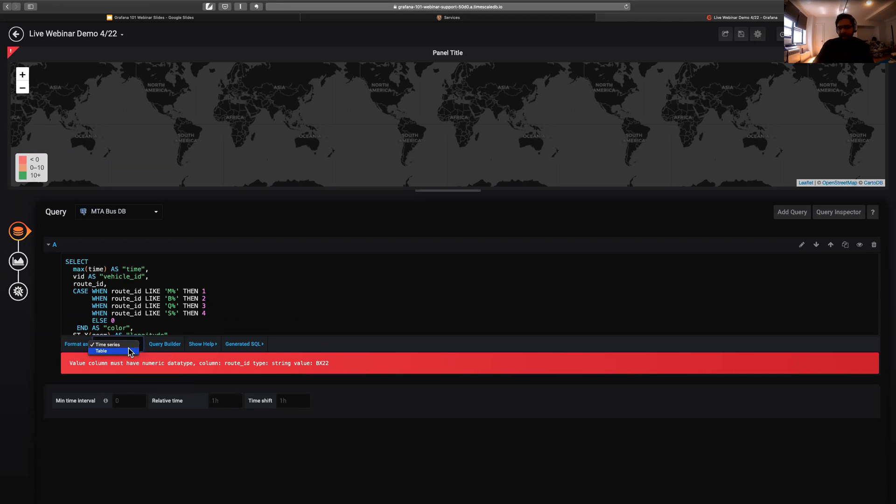
pyautogui.click(125, 352)
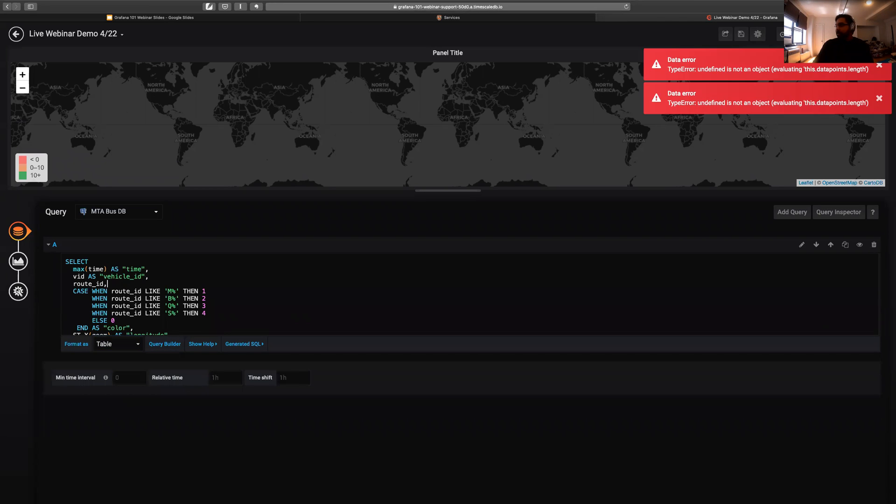
pyautogui.click(879, 67)
pyautogui.click(880, 67)
pyautogui.click(880, 68)
# - Examine the bus location query, going through its time, vehicle_id and route_id columns and the route color cases
pyautogui.scroll(-2, 170, 298)
pyautogui.scroll(2, 169, 284)
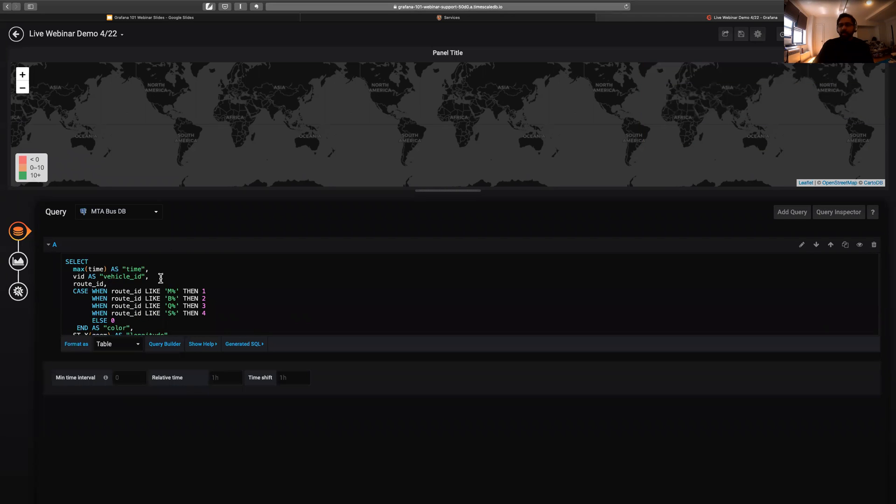
pyautogui.scroll(-2, 160, 279)
pyautogui.scroll(2, 160, 278)
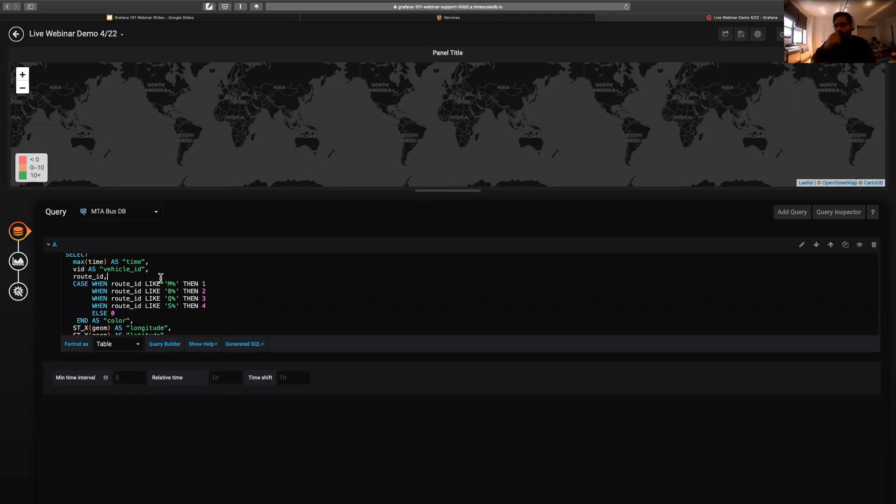
pyautogui.scroll(1, 160, 278)
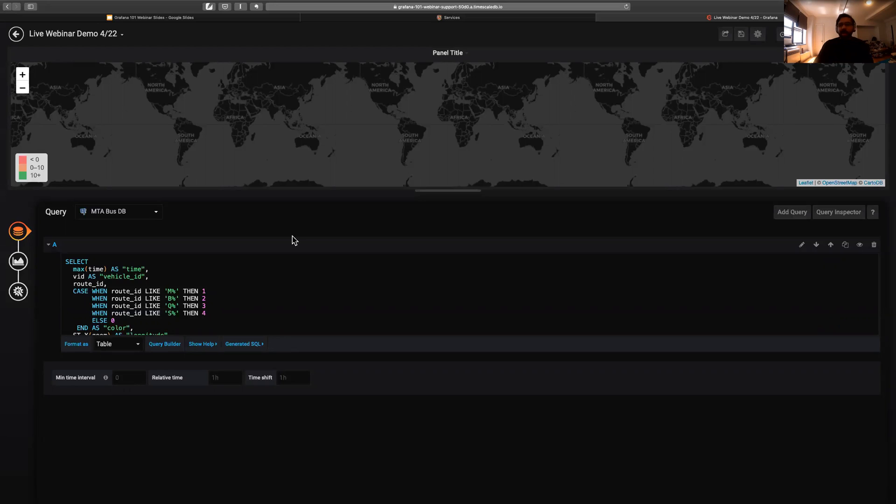
pyautogui.press('Left')
pyautogui.press('Left')
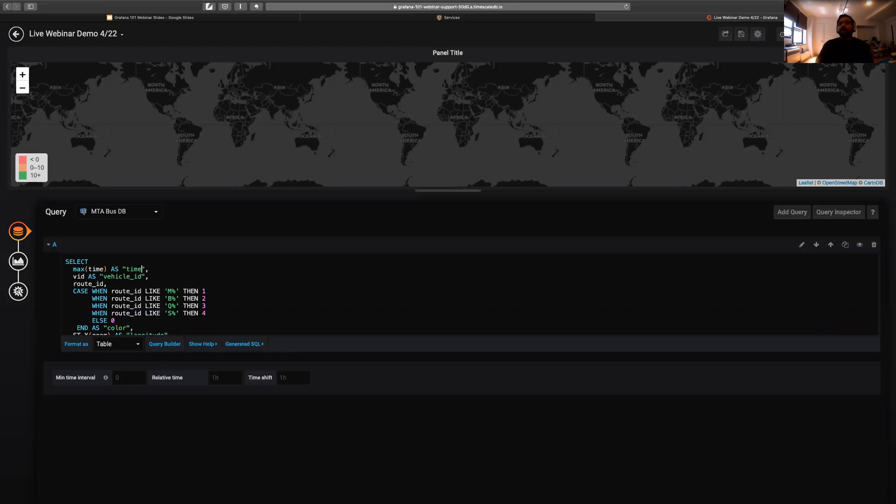
pyautogui.press('Right')
pyautogui.press('Right')
pyautogui.press('Right')
pyautogui.press('Right')
pyautogui.press('Right')
pyautogui.press('Right')
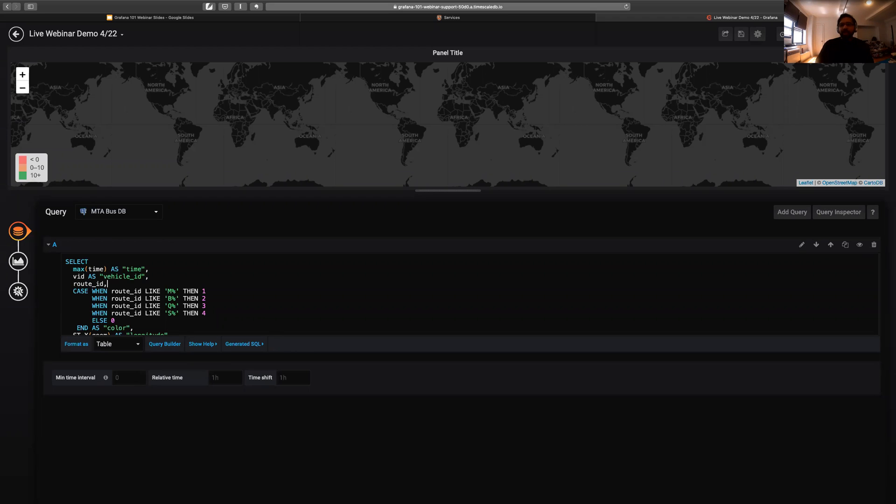
pyautogui.press('Left')
pyautogui.press('Left')
pyautogui.press('Left')
pyautogui.press('Left')
pyautogui.press('Left')
pyautogui.press('Left')
pyautogui.press('Left')
pyautogui.press('Left')
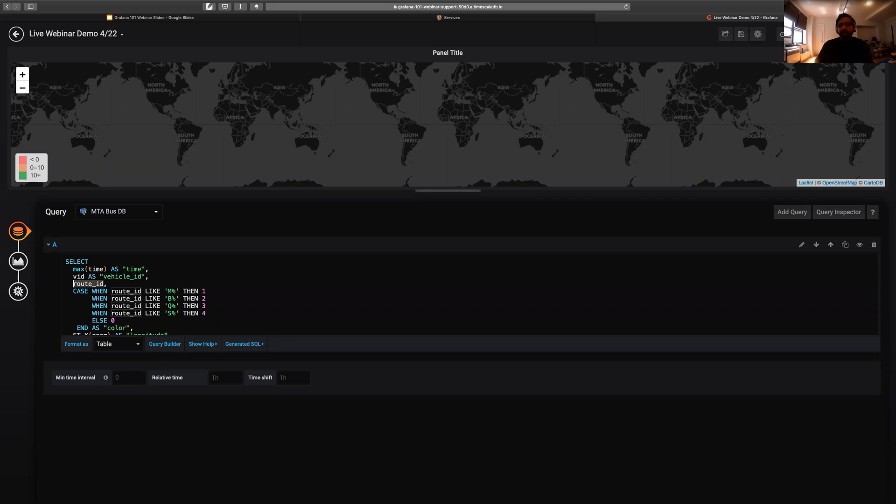
# - Examine the whole CASE expression that produces the color column in the bus location query
pyautogui.press('Right')
pyautogui.press('Right')
pyautogui.press('Right')
pyautogui.press('Right')
pyautogui.press('Right')
pyautogui.press('Right')
pyautogui.press('Right')
pyautogui.press('Right')
pyautogui.press('Down')
pyautogui.press('Down')
pyautogui.press('Down')
pyautogui.press('Down')
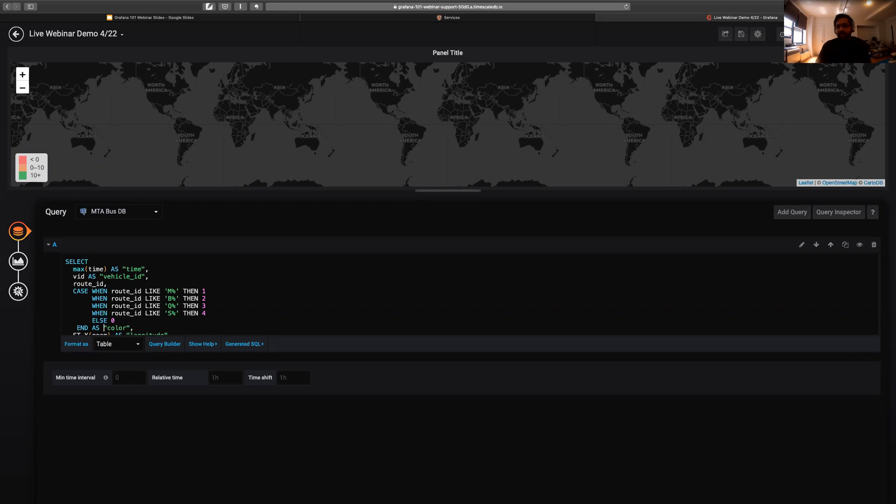
pyautogui.press('Down')
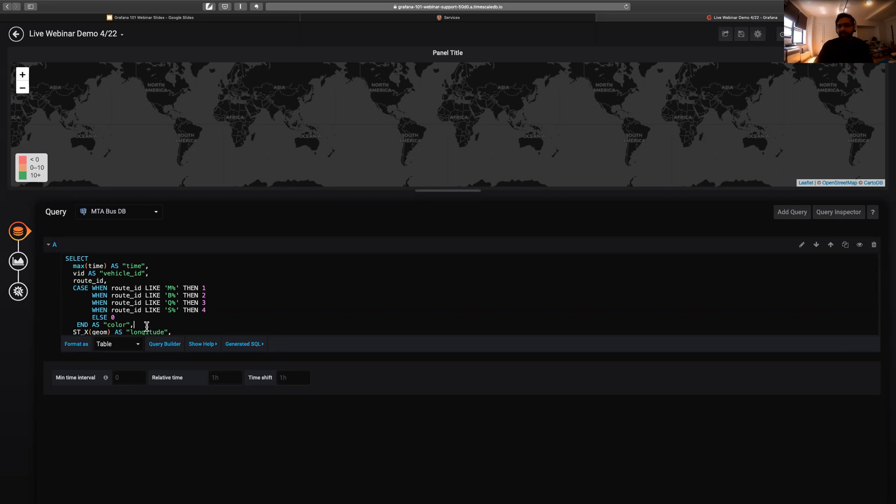
pyautogui.hotkey('shift', 'Up')
pyautogui.hotkey('shift', 'Up')
pyautogui.hotkey('shift', 'Up')
pyautogui.hotkey('shift', 'Up')
pyautogui.hotkey('shift', 'Up')
pyautogui.hotkey('shift', 'Up')
pyautogui.hotkey('shift', 'Right')
pyautogui.hotkey('shift', 'Right')
pyautogui.hotkey('shift', 'Right')
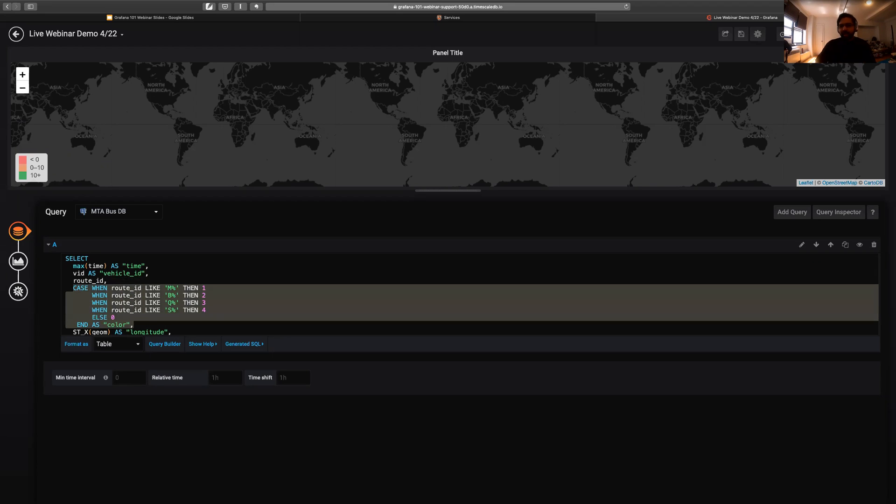
pyautogui.press('Right')
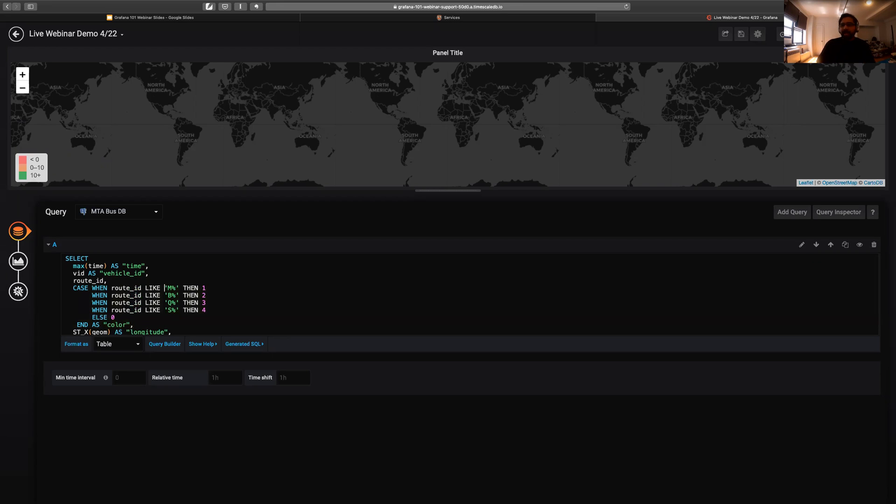
# - Go through the individual route_id prefix conditions M, B, Q and S and the color numbers assigned to them
pyautogui.moveTo(164, 288); pyautogui.dragTo(206, 288)
pyautogui.click(206, 310)
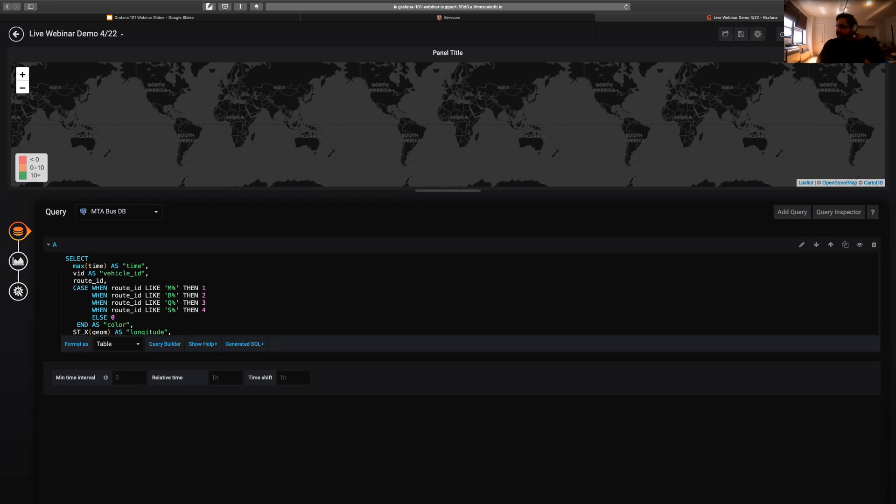
pyautogui.click(206, 296)
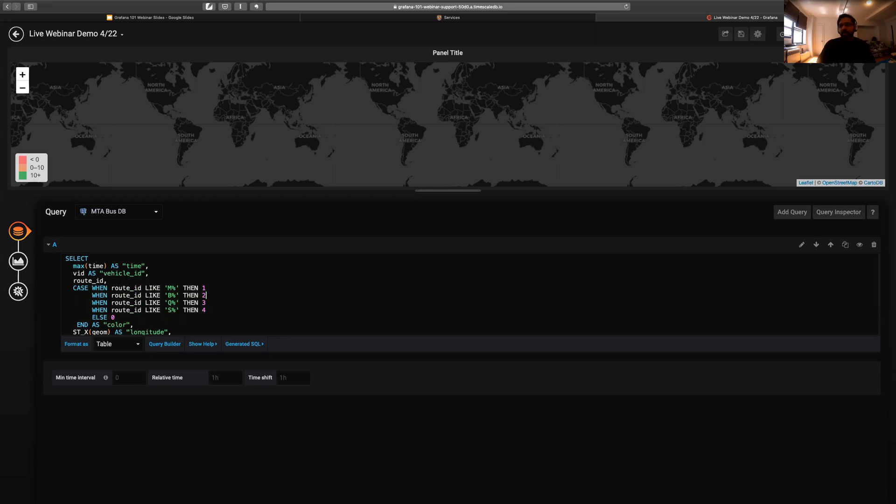
pyautogui.press('Left')
pyautogui.press('Left')
pyautogui.press('Left')
pyautogui.press('Left')
pyautogui.press('Left')
pyautogui.press('Left')
pyautogui.press('Right')
pyautogui.press('Right')
pyautogui.press('Left')
pyautogui.click(205, 297)
pyautogui.click(183, 310)
# - Examine the ST_X and ST_Y lines that extract longitude and latitude from the geom column
pyautogui.press('Down')
pyautogui.press('Down')
pyautogui.press('Down')
pyautogui.press('super+shift+Left')
pyautogui.hotkey('shift', 'Right')
pyautogui.hotkey('shift', 'Right')
pyautogui.hotkey('shift', 'Right')
pyautogui.press('Down')
pyautogui.press('Down')
pyautogui.press('Down')
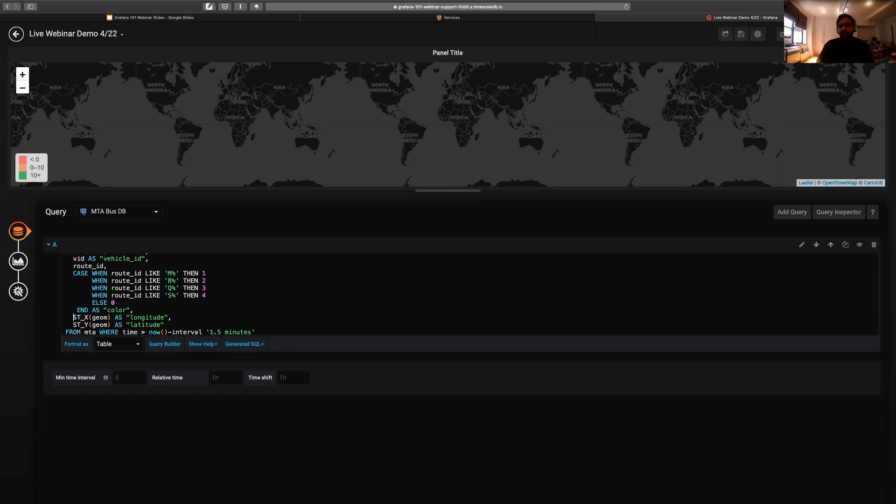
pyautogui.hotkey('shift', 'Down')
pyautogui.hotkey('shift', 'Down')
pyautogui.hotkey('shift', 'Left')
pyautogui.hotkey('shift', 'Left')
pyautogui.hotkey('shift', 'Left')
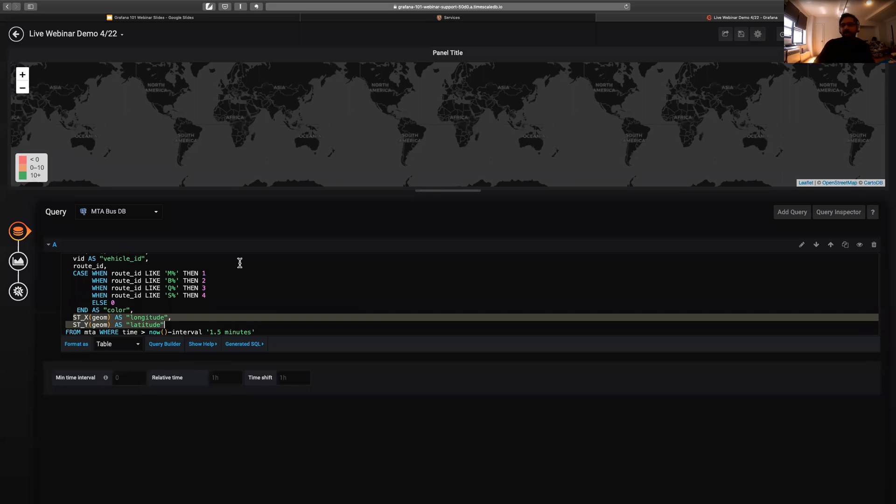
pyautogui.click(87, 322)
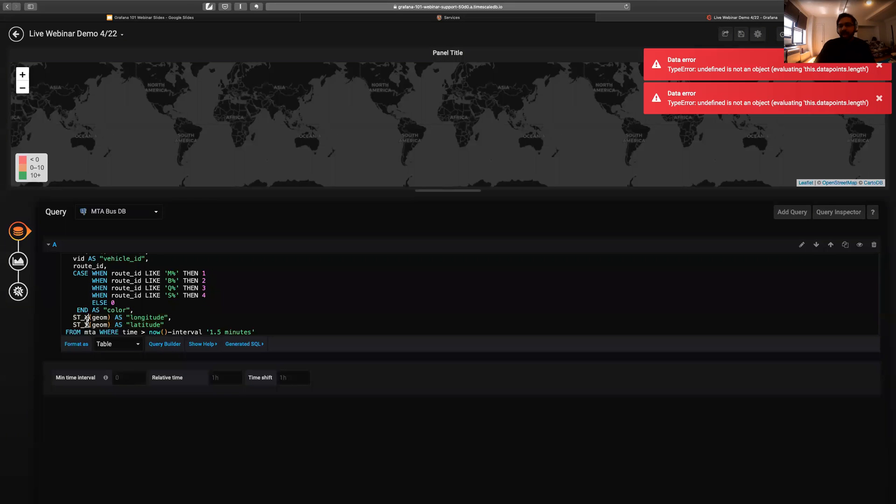
pyautogui.click(170, 319)
pyautogui.scroll(-1, 169, 321)
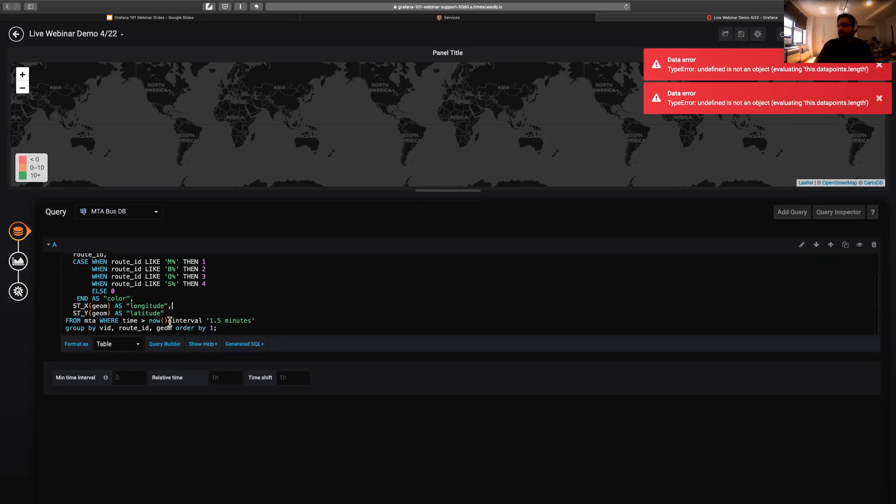
# - Review the query's source table mta and its WHERE filter on the last 1.5 minutes
pyautogui.scroll(2, 82, 320)
pyautogui.scroll(-2, 82, 320)
pyautogui.click(84, 320)
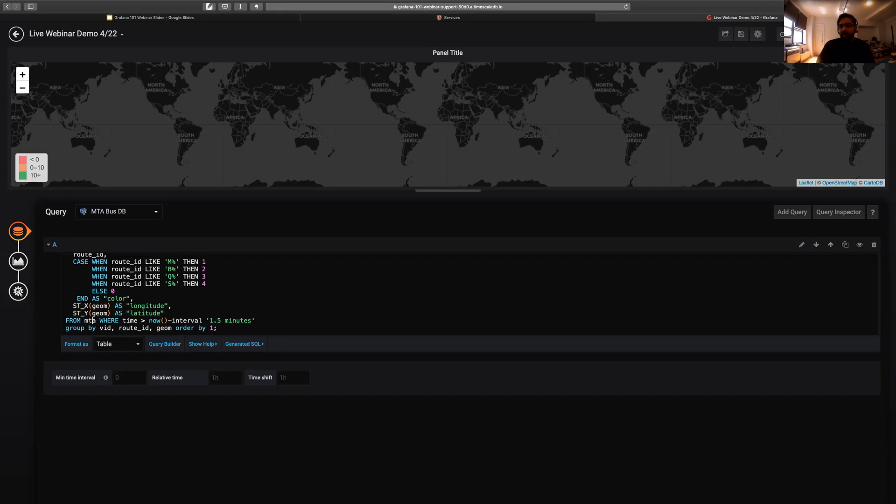
pyautogui.click(122, 321)
pyautogui.click(168, 321)
pyautogui.press('Left')
pyautogui.press('Left')
pyautogui.press('Left')
pyautogui.press('Left')
pyautogui.press('Left')
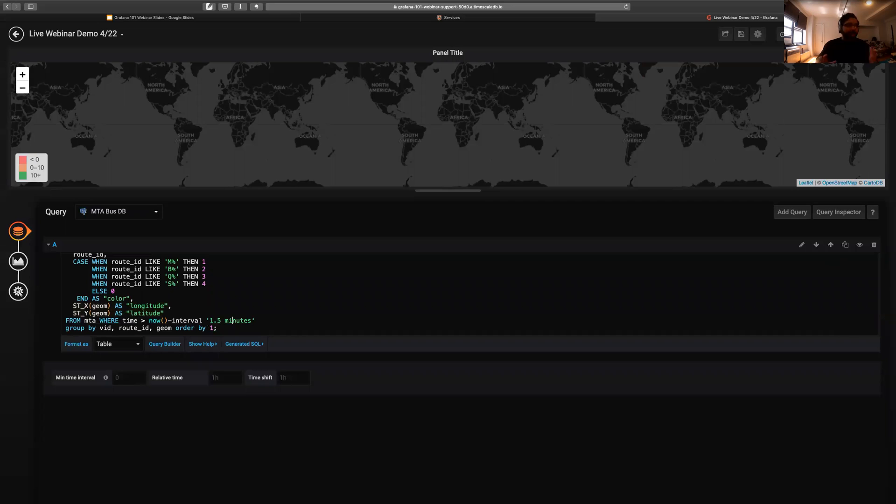
# - Review the query's closing group by vid, route_id, geom and order by clauses
pyautogui.press('Right')
pyautogui.press('Right')
pyautogui.press('Right')
pyautogui.press('Right')
pyautogui.press('Right')
pyautogui.press('Right')
pyautogui.press('Right')
pyautogui.press('Right')
pyautogui.press('Right')
pyautogui.press('Right')
pyautogui.press('Right')
pyautogui.press('Right')
pyautogui.press('Right')
pyautogui.press('Right')
pyautogui.press('Right')
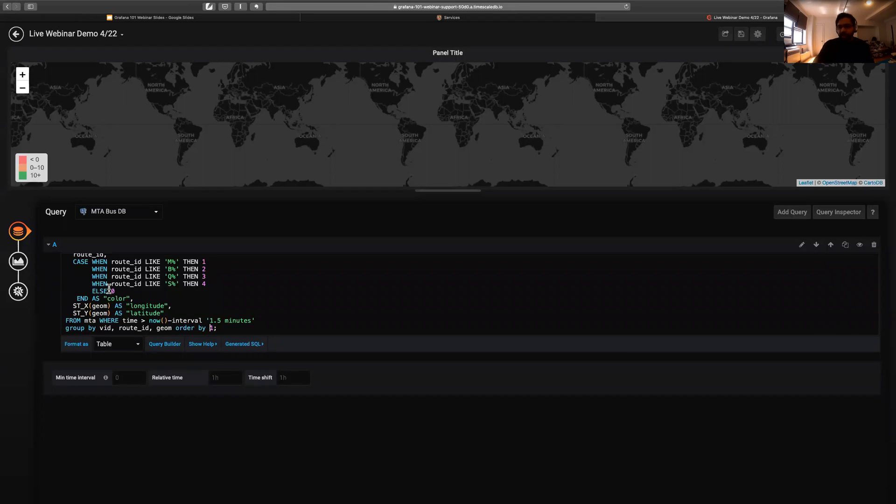
pyautogui.scroll(2, 108, 289)
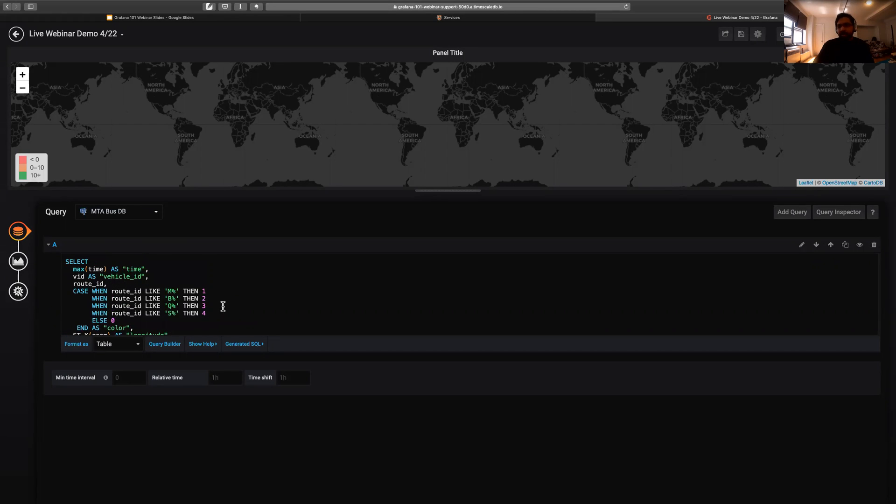
pyautogui.scroll(-2, 222, 306)
pyautogui.moveTo(215, 329); pyautogui.dragTo(159, 331)
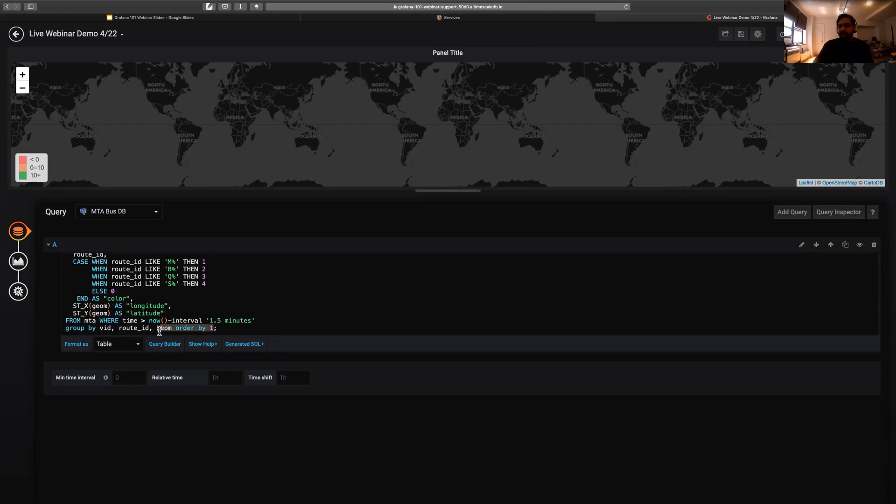
pyautogui.click(228, 328)
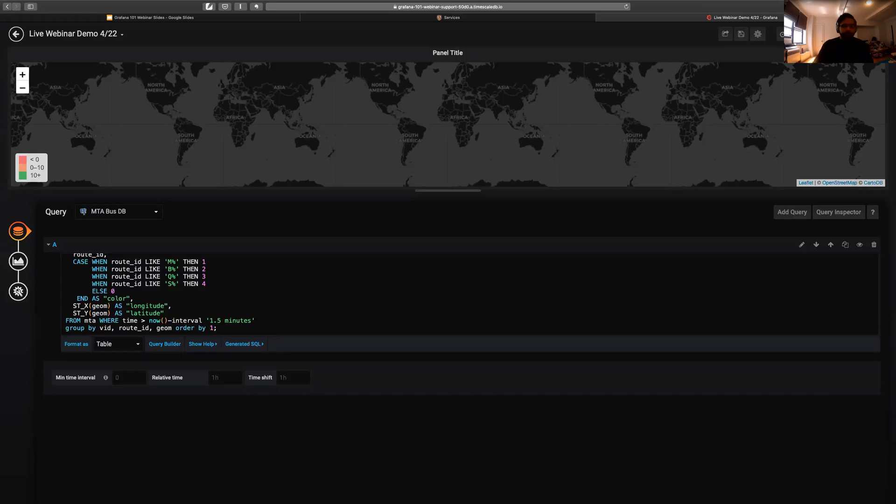
# - Keep the query formatted as Table and set the worldmap's location data to table with current aggregation
pyautogui.click(133, 348)
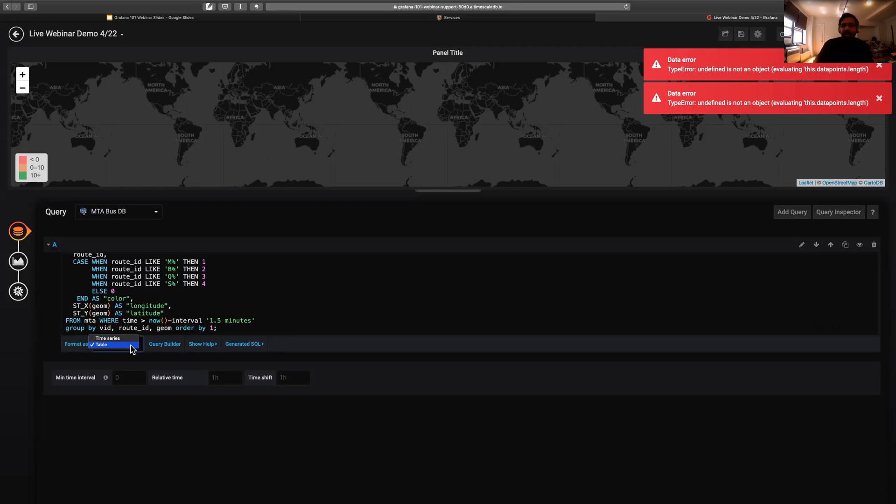
pyautogui.click(131, 345)
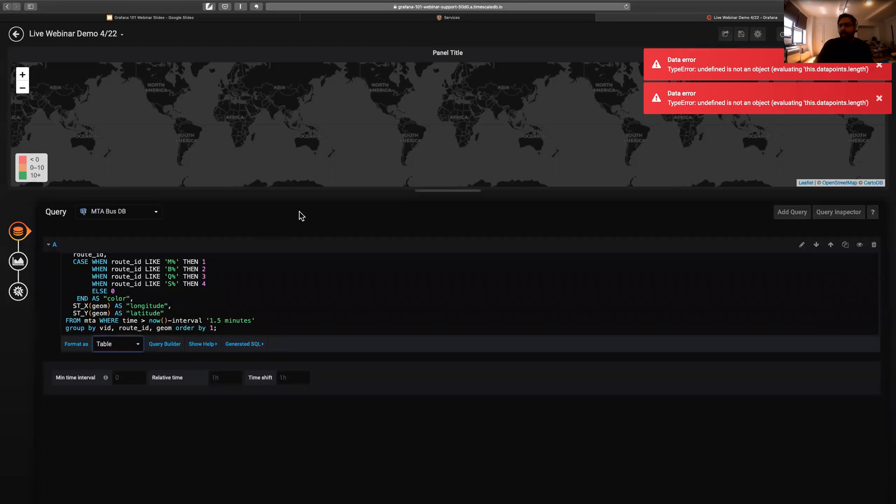
pyautogui.click(18, 262)
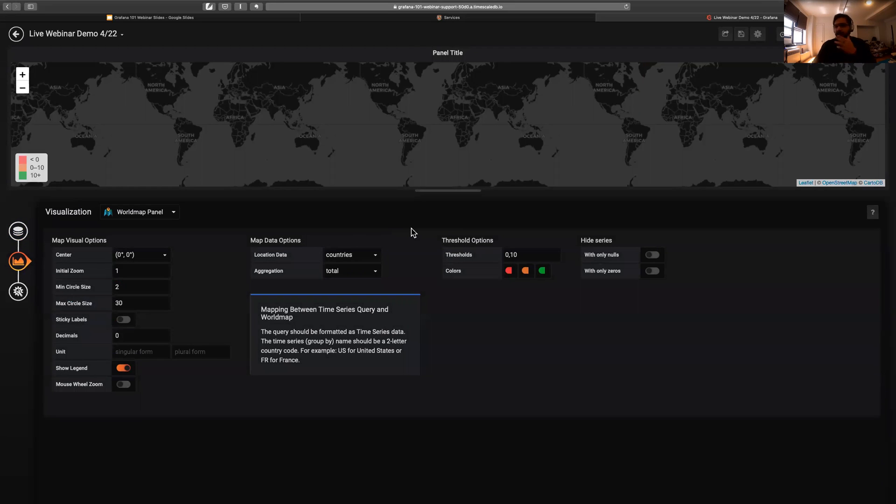
pyautogui.click(368, 256)
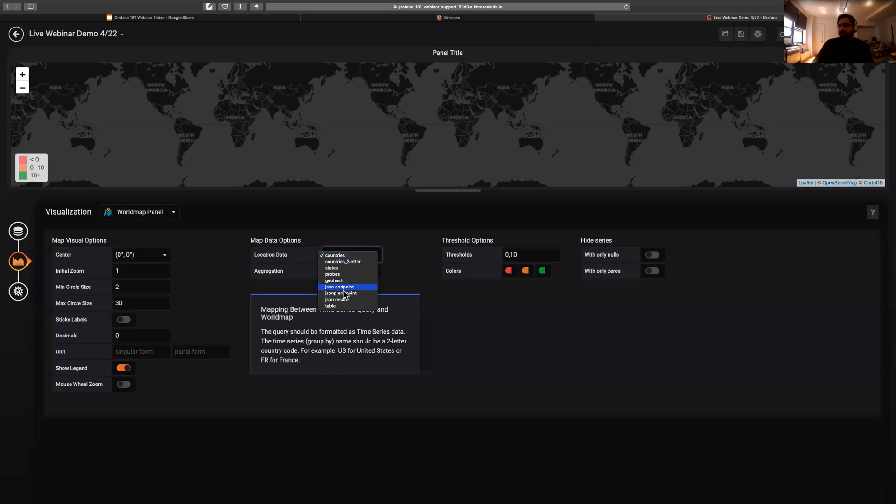
pyautogui.click(330, 306)
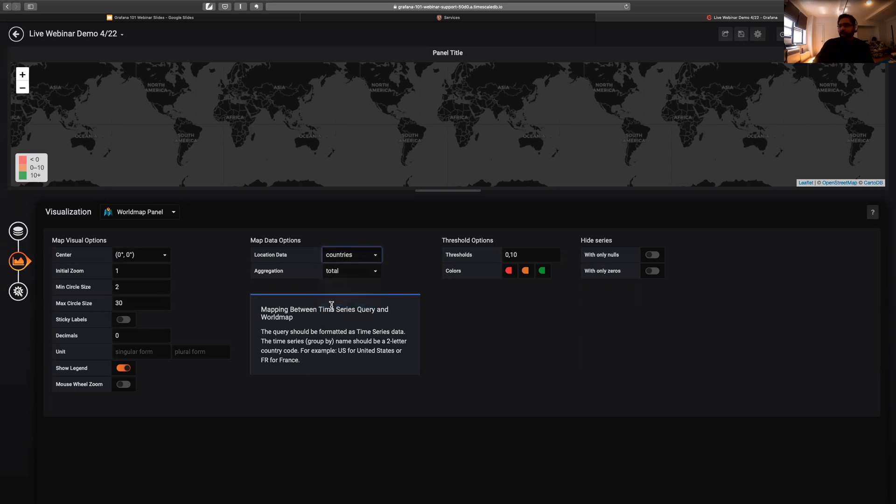
pyautogui.scroll(-3, 390, 270)
pyautogui.scroll(1, 390, 270)
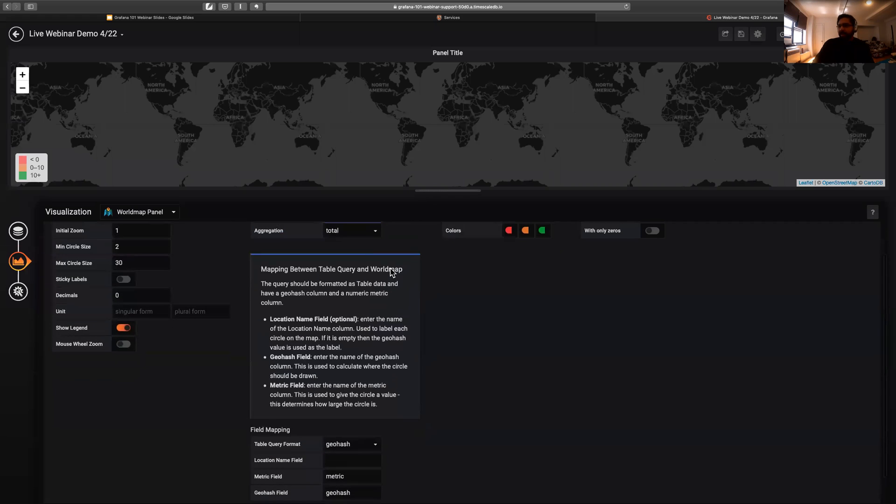
pyautogui.click(352, 233)
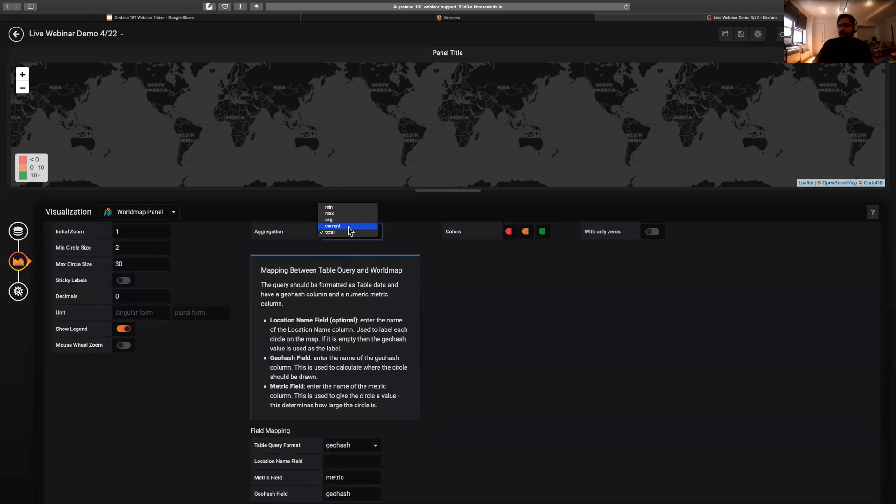
pyautogui.click(348, 226)
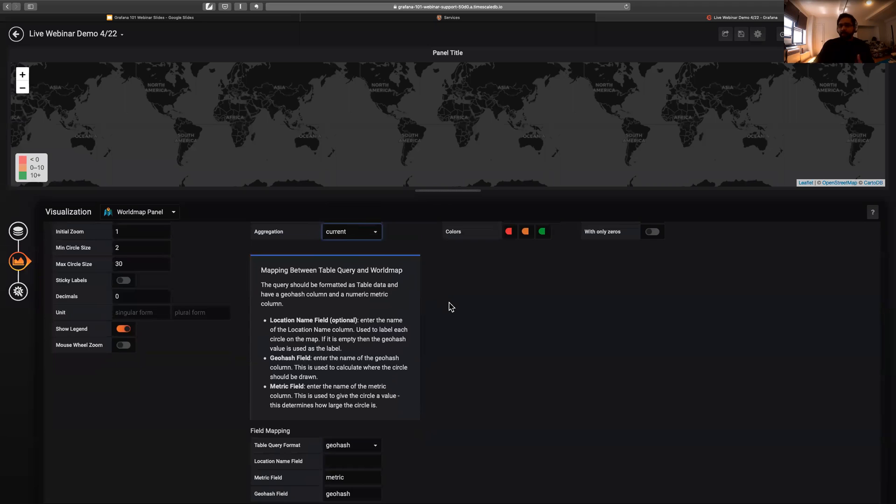
# - Set the field mapping's table query format to coordinates and check the circle plotted on the map
pyautogui.scroll(-1, 449, 302)
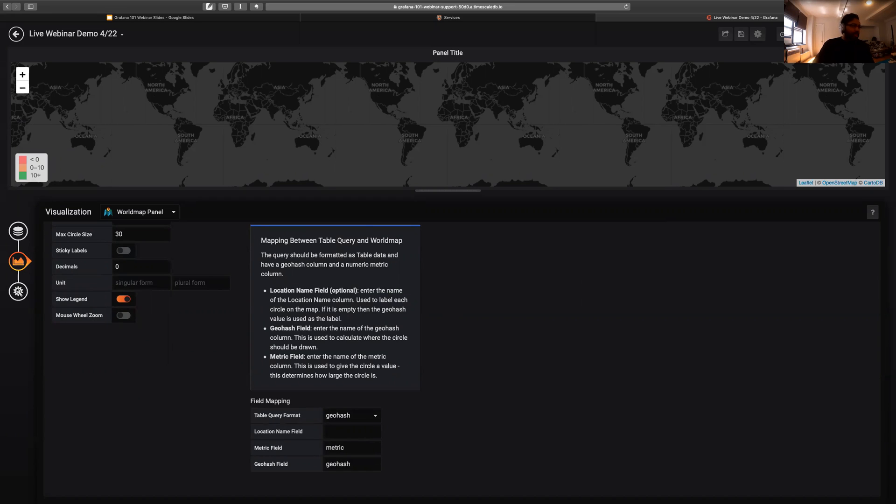
pyautogui.scroll(-1, 426, 365)
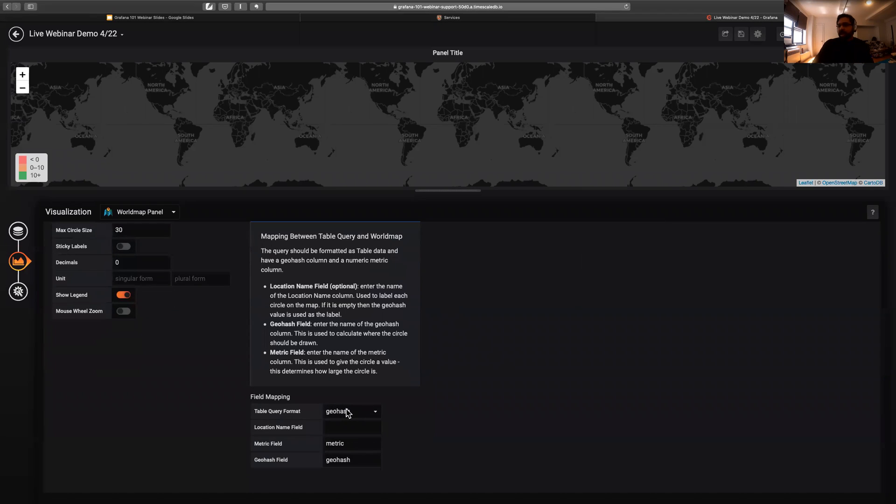
pyautogui.click(332, 417)
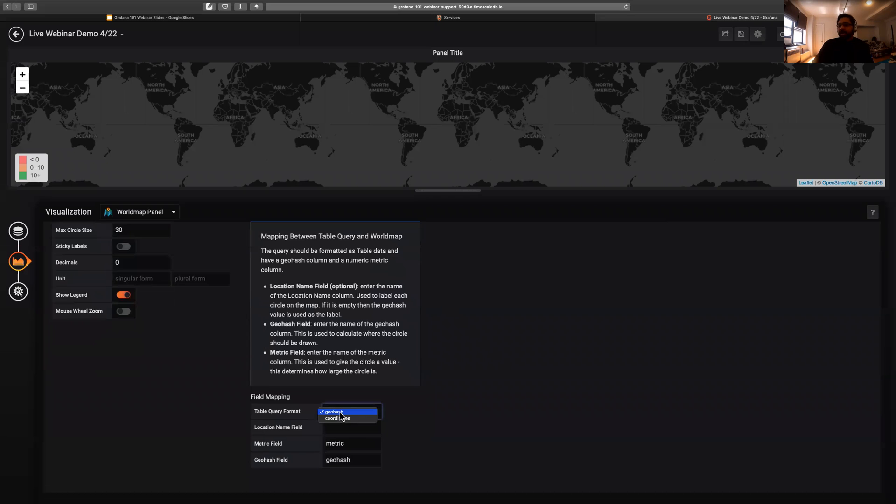
pyautogui.click(339, 418)
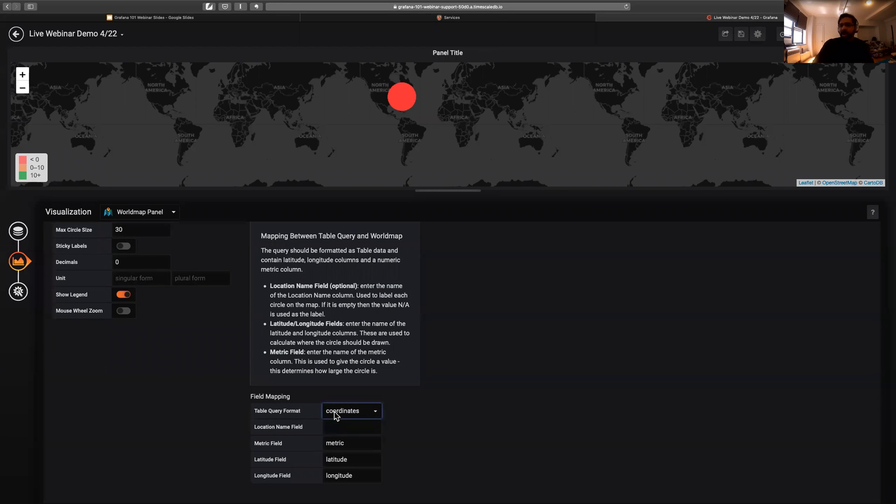
pyautogui.click(334, 411)
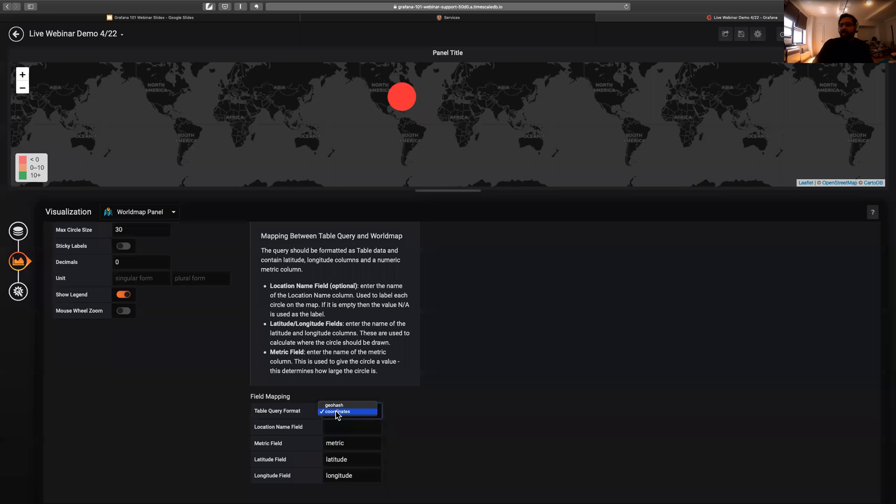
pyautogui.click(336, 412)
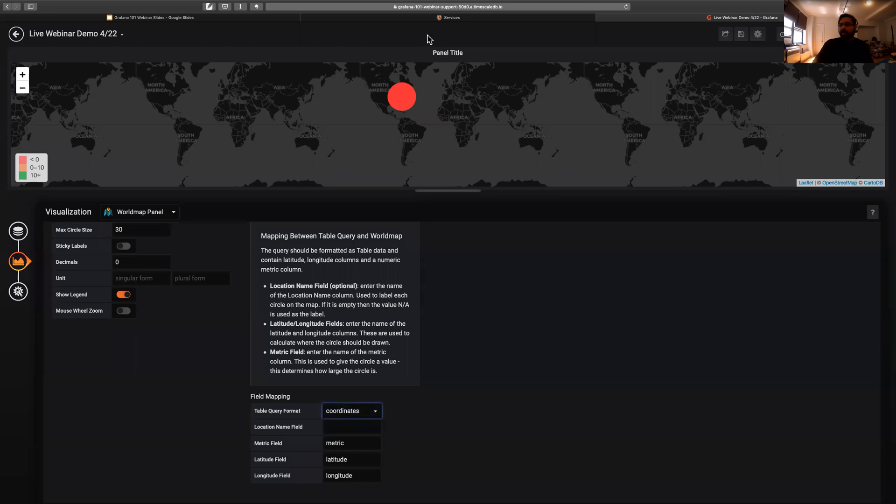
pyautogui.moveTo(399, 95)
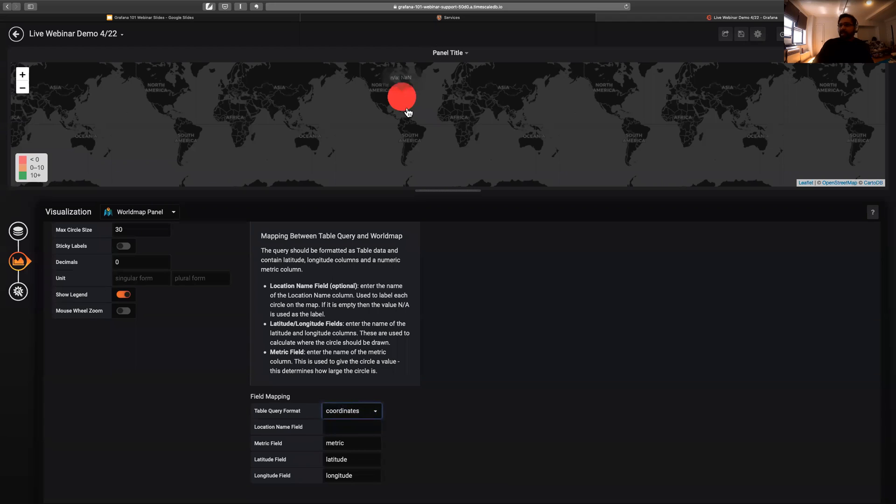
pyautogui.scroll(-2, 463, 453)
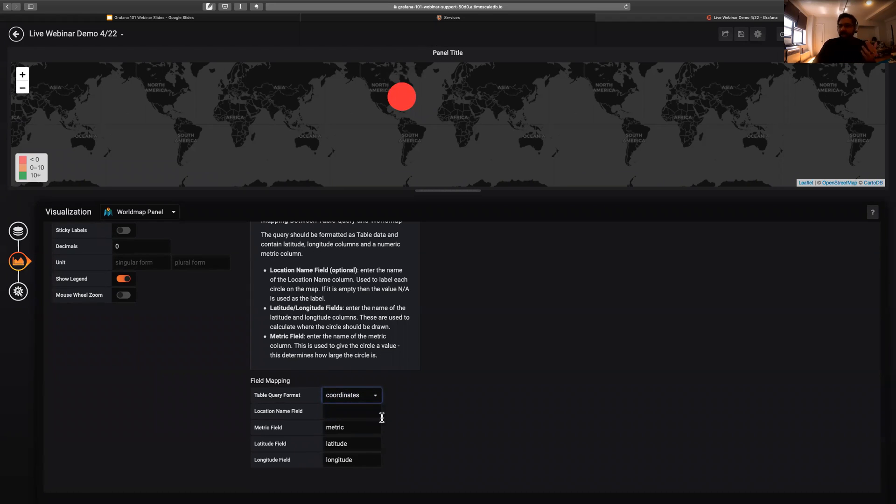
# - Set the worldmap's location name field to route_id
pyautogui.click(351, 412)
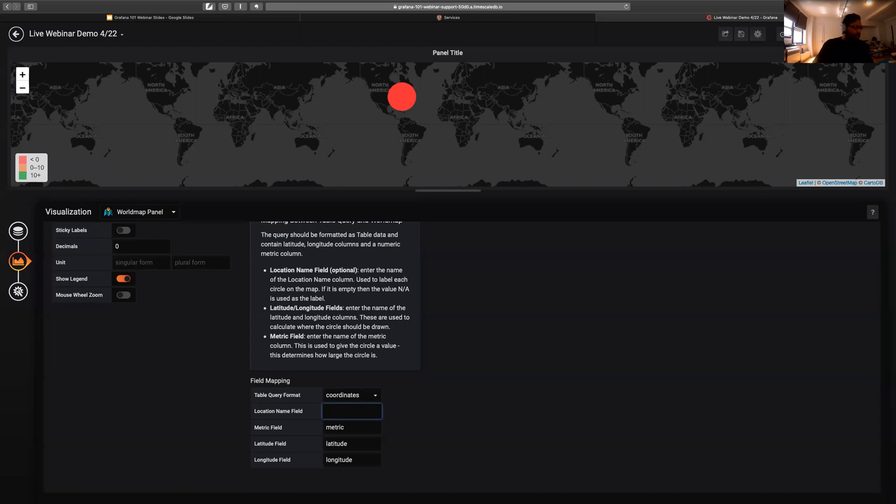
pyautogui.write('ro')
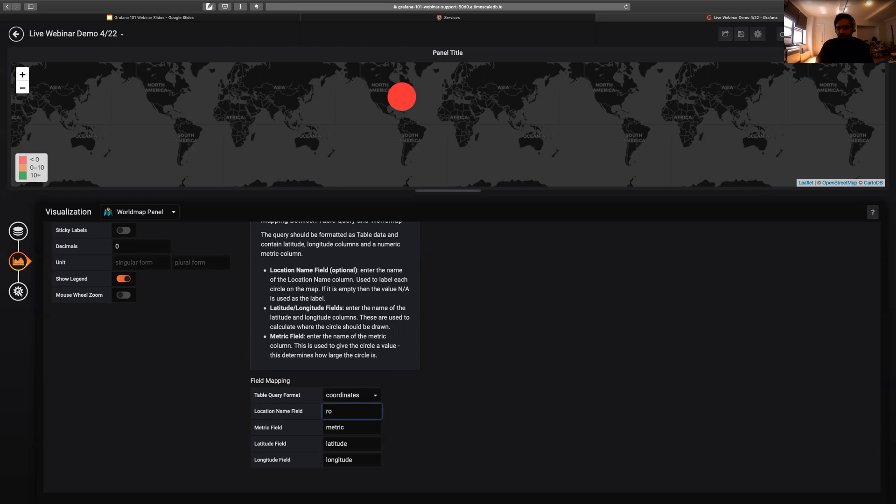
pyautogui.write('ute_id')
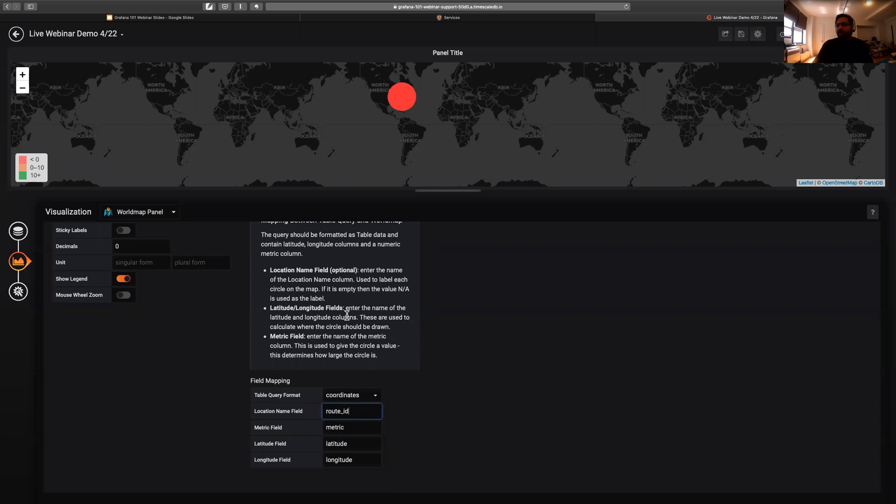
# - Check the query's column aliases and set the worldmap's metric field to color
pyautogui.click(18, 231)
pyautogui.scroll(-2, 177, 311)
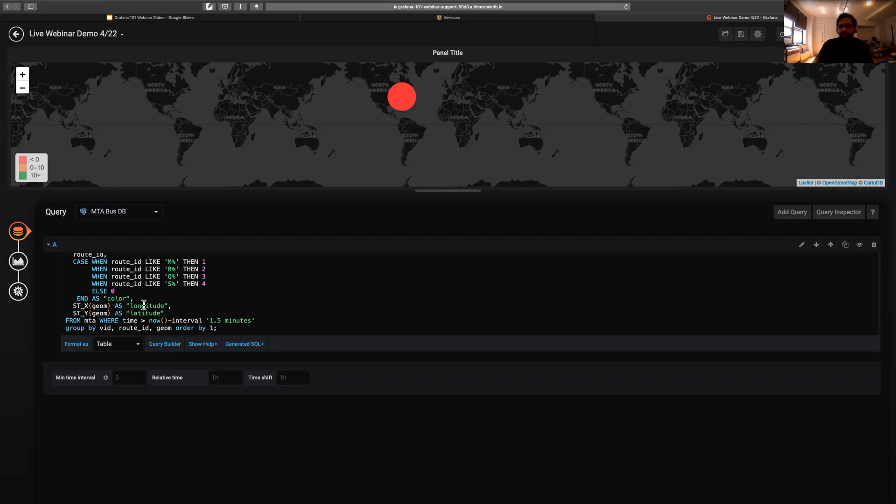
pyautogui.click(27, 264)
pyautogui.scroll(-3, 371, 408)
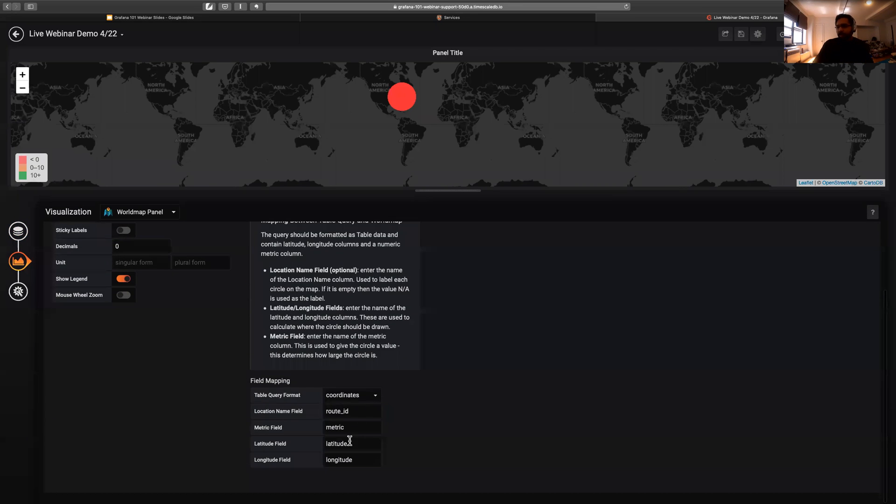
pyautogui.click(351, 428)
pyautogui.doubleClick(351, 428)
pyautogui.press('BackSpace')
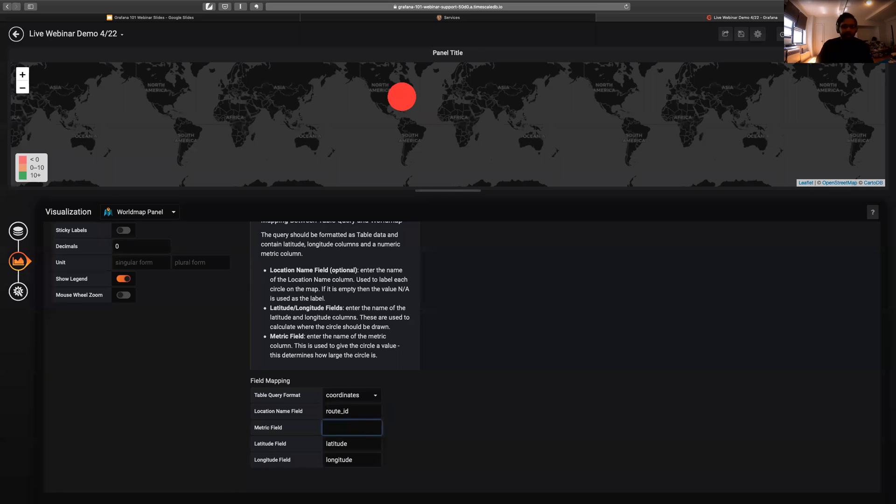
pyautogui.write('color')
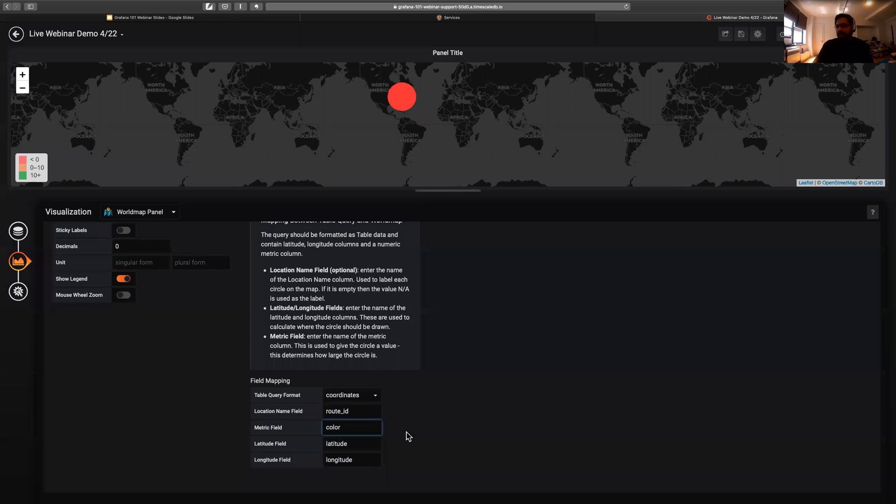
pyautogui.click(498, 414)
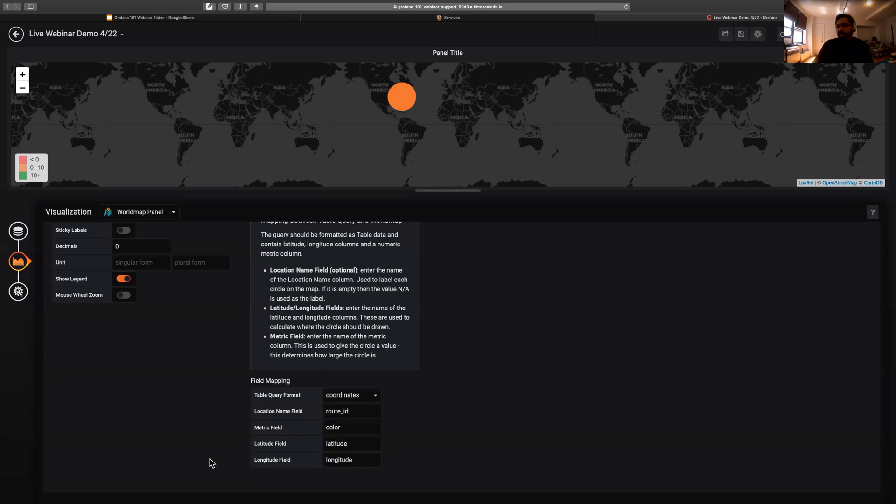
# - Switch the map center to custom and paste 40.879070000000056 as its latitude
pyautogui.scroll(4, 352, 388)
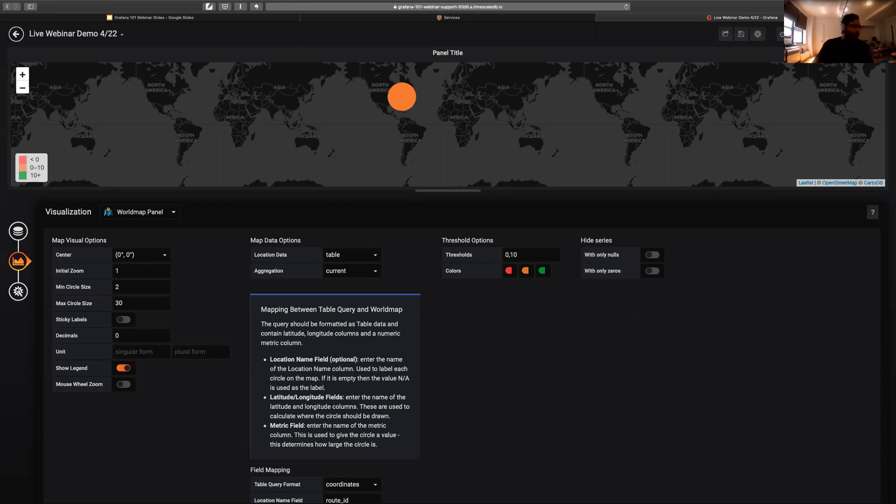
pyautogui.press('super+Tab')
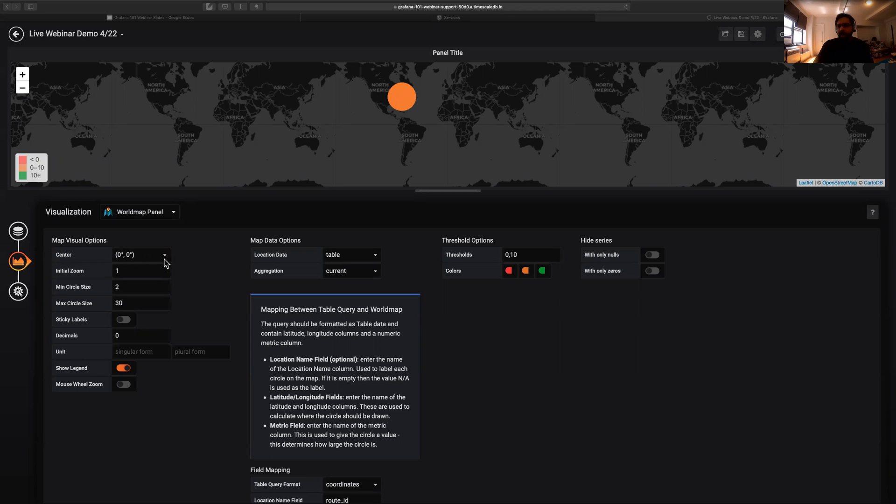
pyautogui.click(163, 260)
pyautogui.click(152, 256)
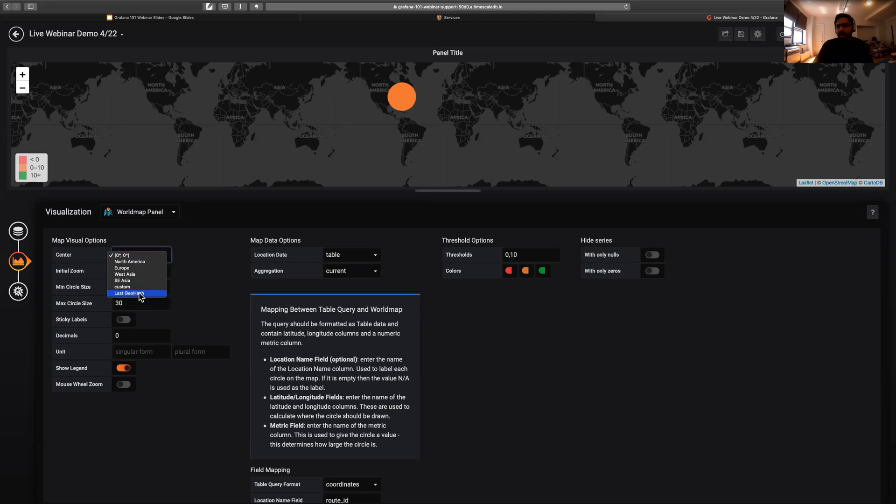
pyautogui.click(144, 286)
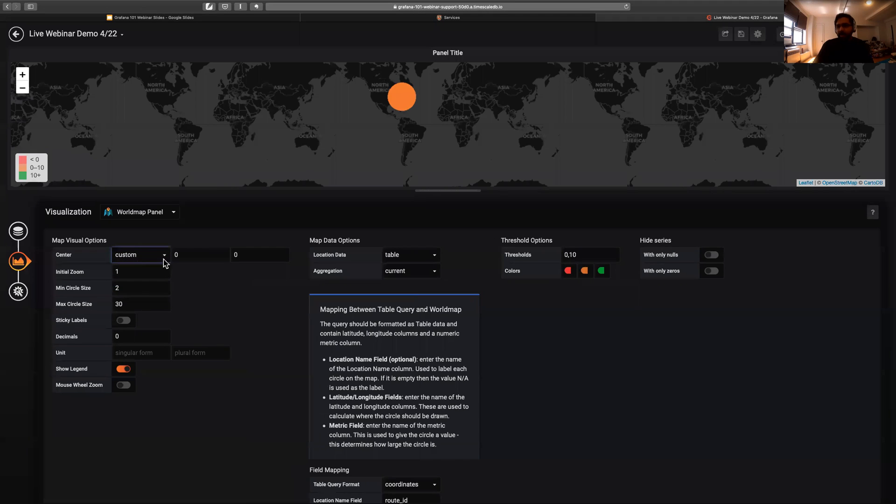
pyautogui.doubleClick(194, 258)
pyautogui.press('super+v')
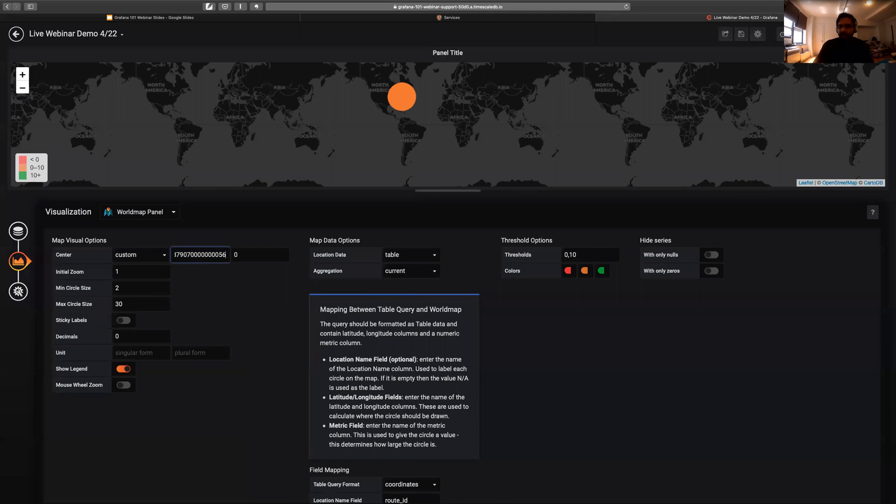
# - Copy the longitude from the other application and paste it, -73.885376, as the custom center's longitude
pyautogui.press('super+Tab')
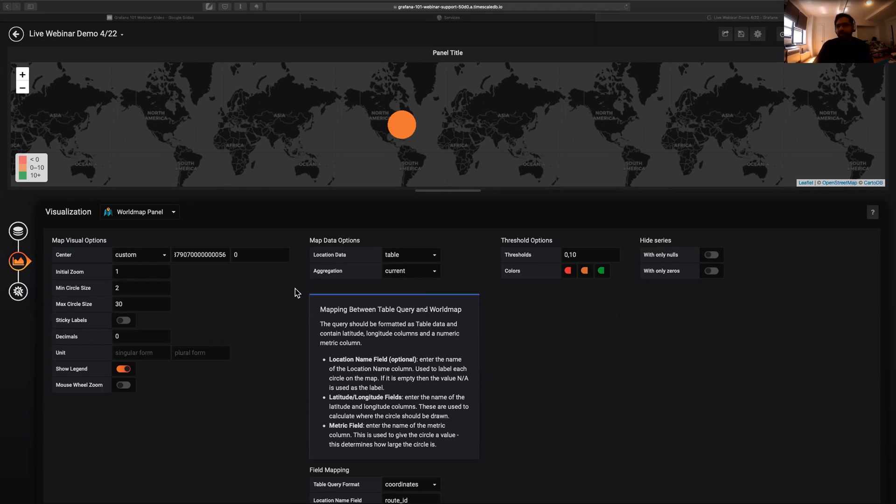
pyautogui.press('super+Tab')
pyautogui.click(261, 255)
pyautogui.press('BackSpace')
pyautogui.press('super+v')
pyautogui.click(258, 240)
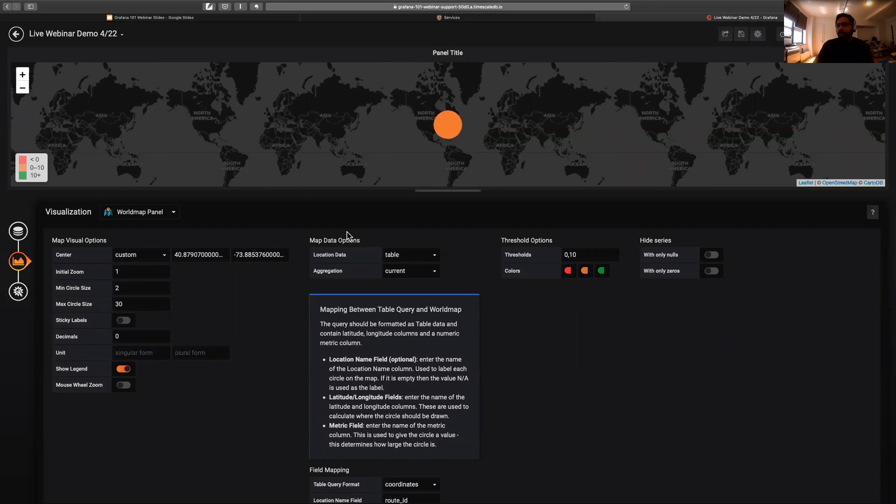
# - Try an initial zoom of 12, settle on 11, and enlarge the map preview area
pyautogui.click(136, 272)
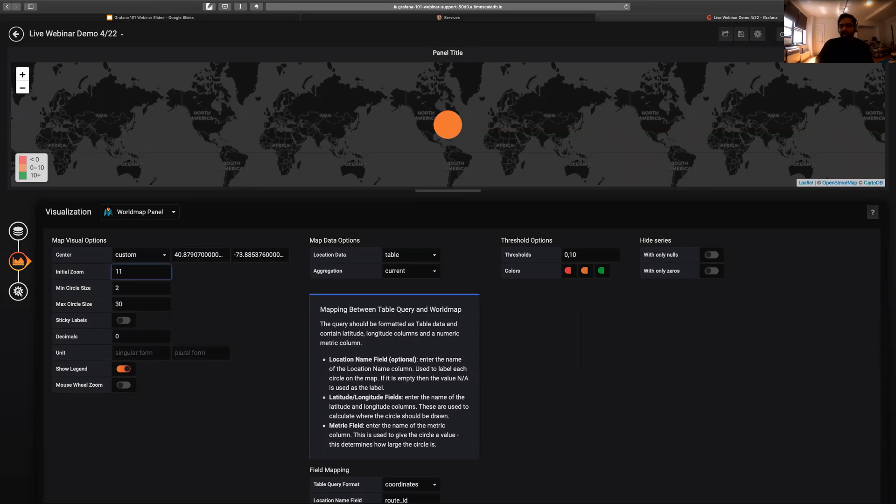
pyautogui.write('2')
pyautogui.click(232, 215)
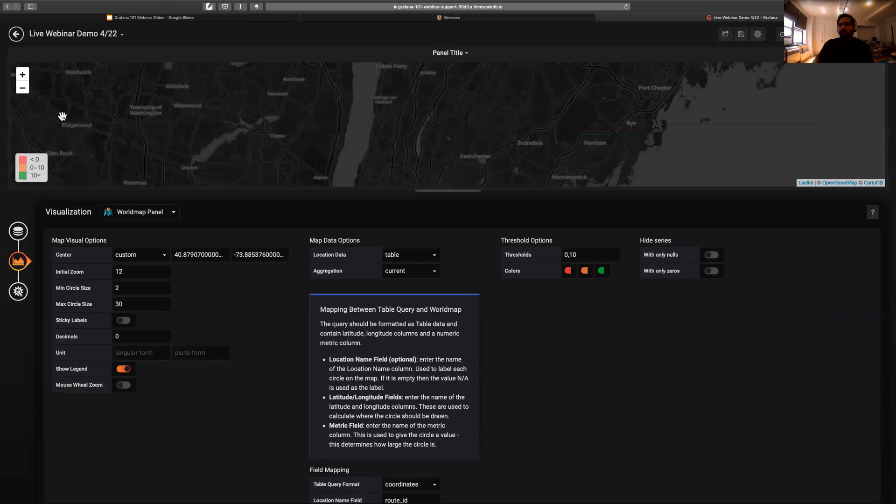
pyautogui.click(133, 272)
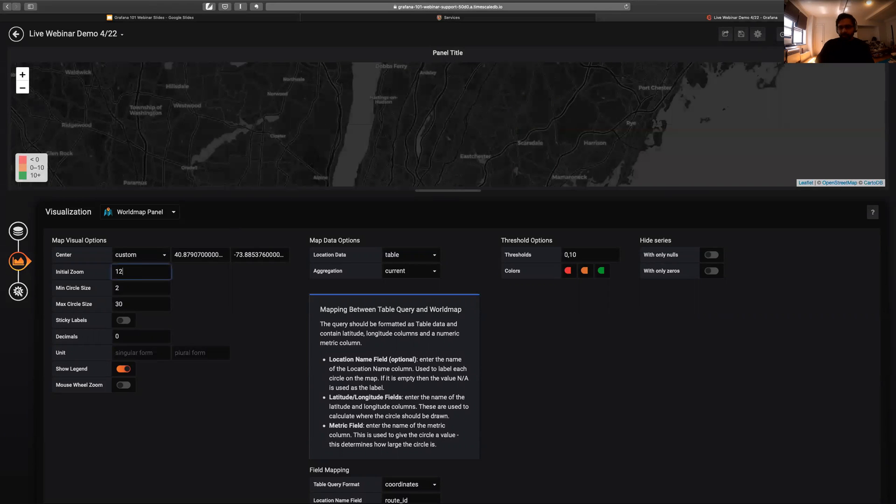
pyautogui.click(255, 225)
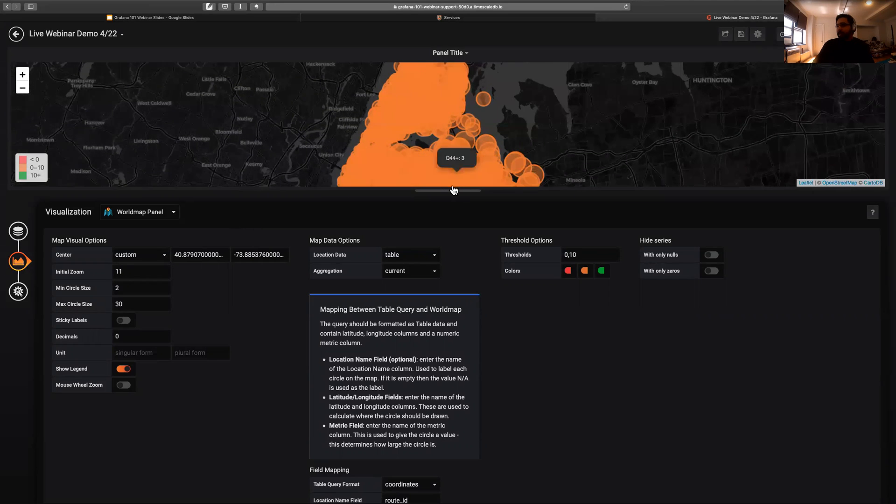
pyautogui.moveTo(450, 191); pyautogui.dragTo(448, 274)
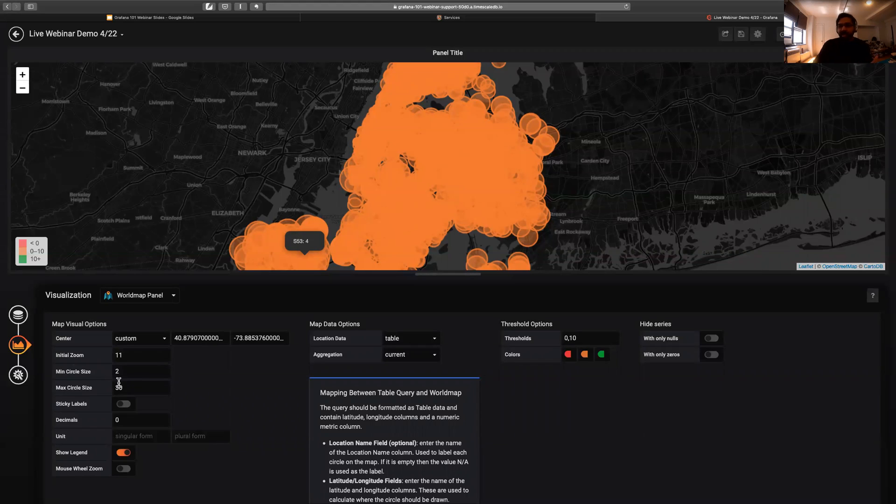
# - Set both the maximum and minimum circle size of the map markers to 1
pyautogui.click(135, 372)
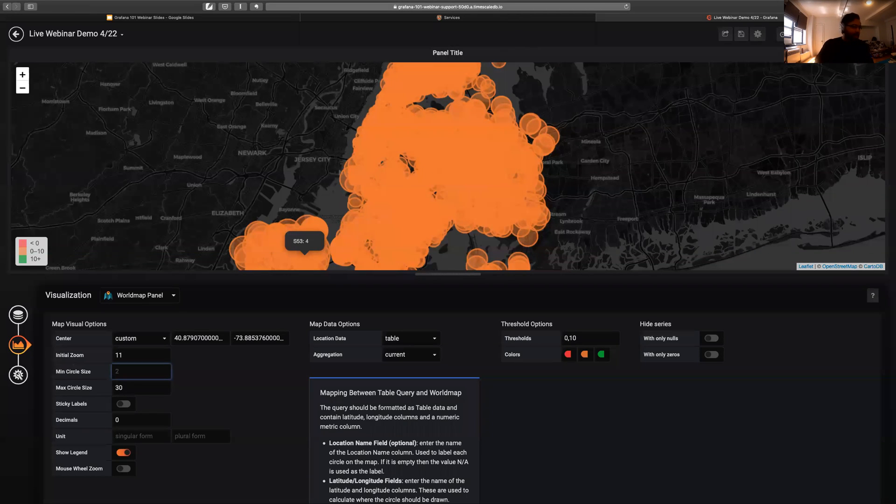
pyautogui.click(150, 388)
pyautogui.press('BackSpace')
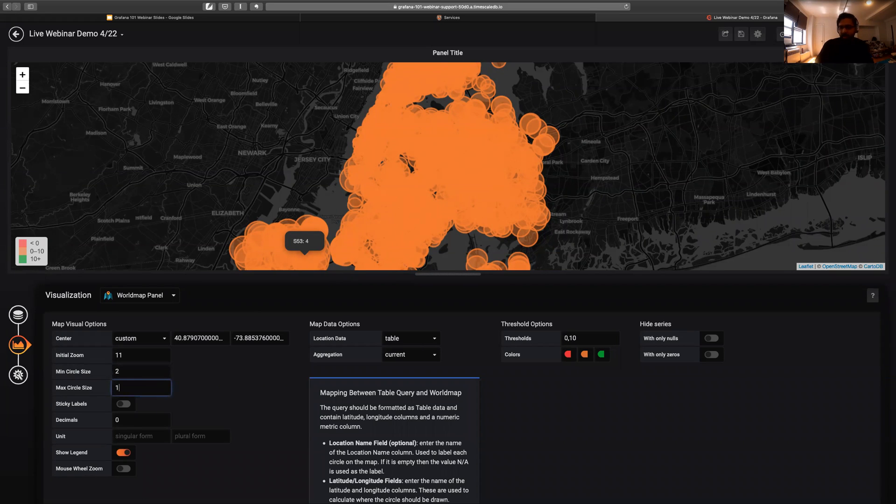
pyautogui.click(247, 312)
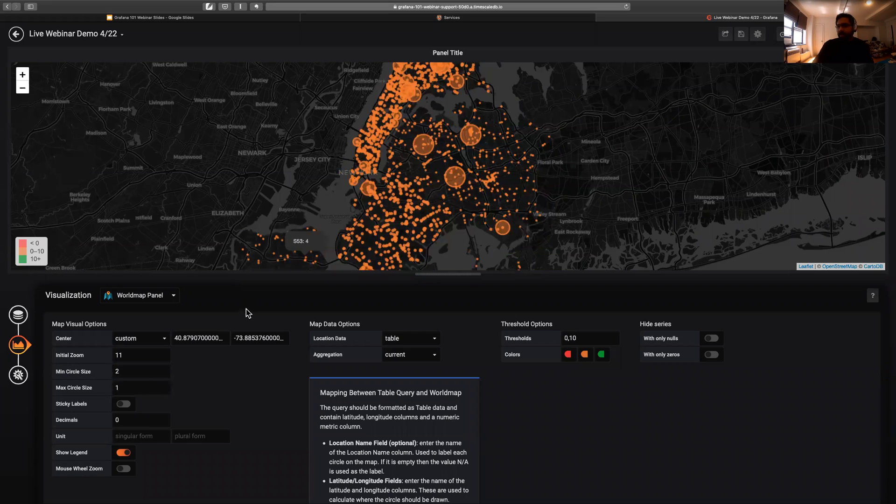
pyautogui.click(117, 371)
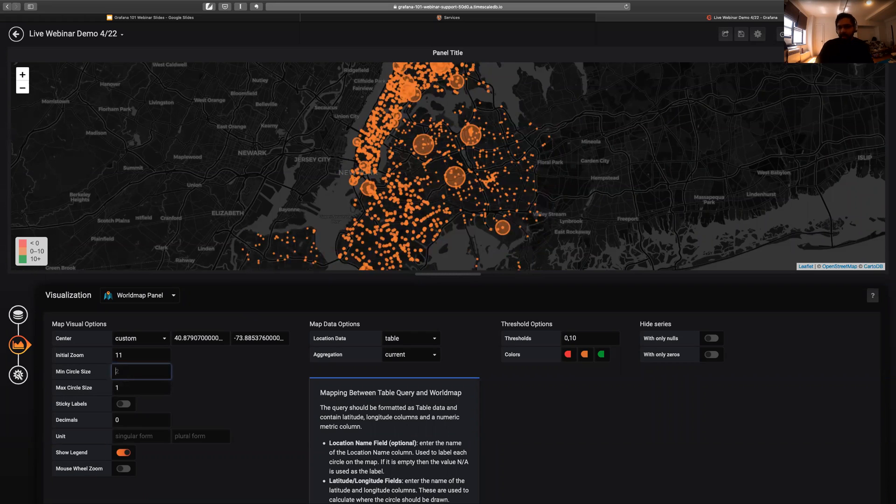
pyautogui.click(239, 387)
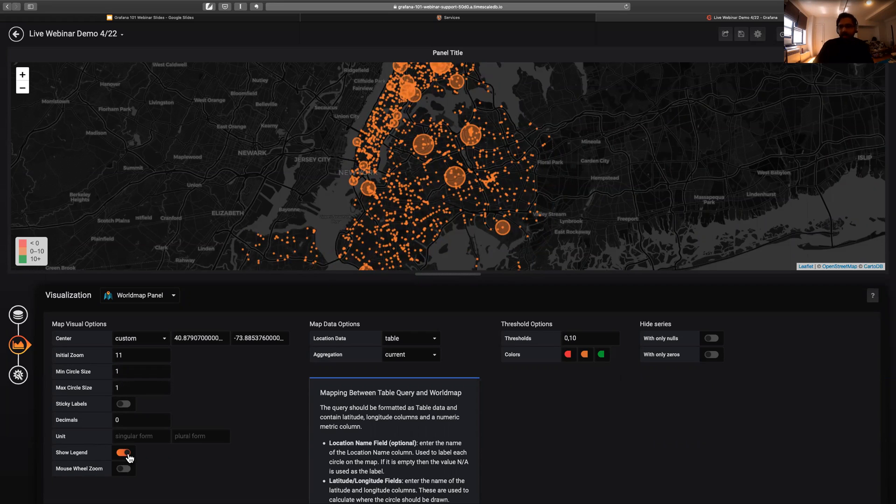
# - Enable mouse wheel zoom for the worldmap and test zooming out and back in
pyautogui.click(124, 469)
pyautogui.scroll(-2, 459, 134)
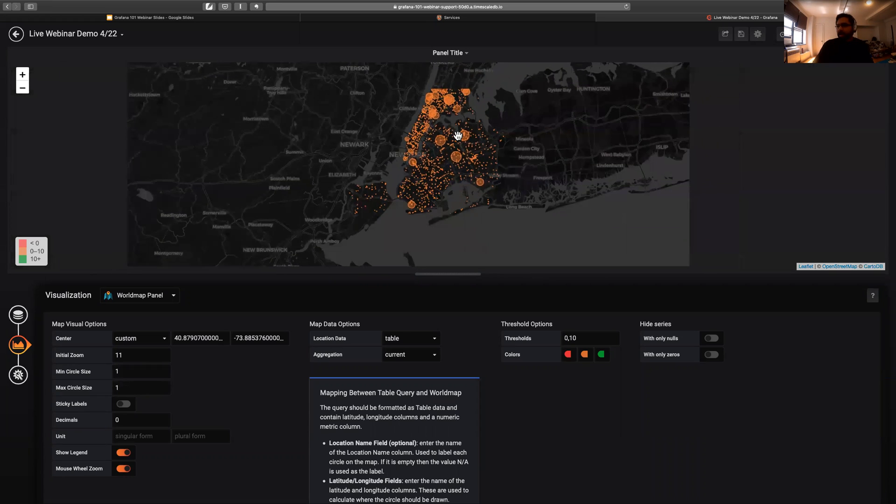
pyautogui.scroll(2, 458, 135)
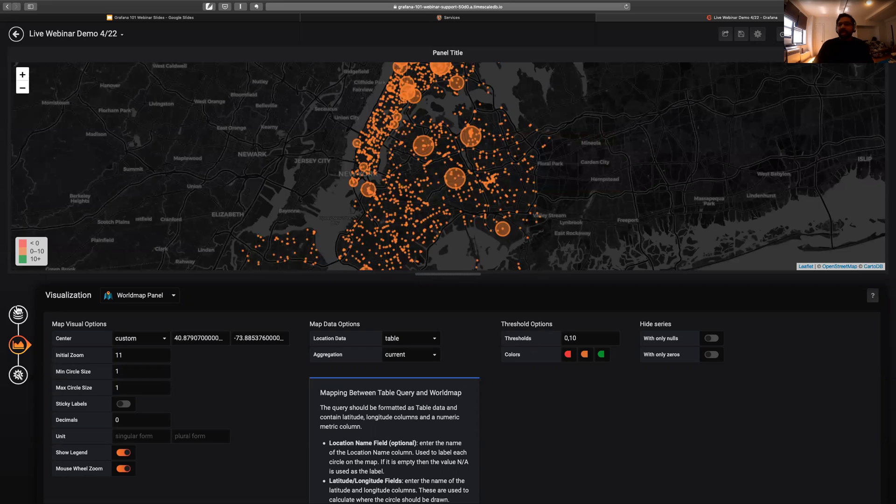
# - Check the route values in the query's CASE clause and set the worldmap thresholds to 1,2,3,4
pyautogui.click(18, 314)
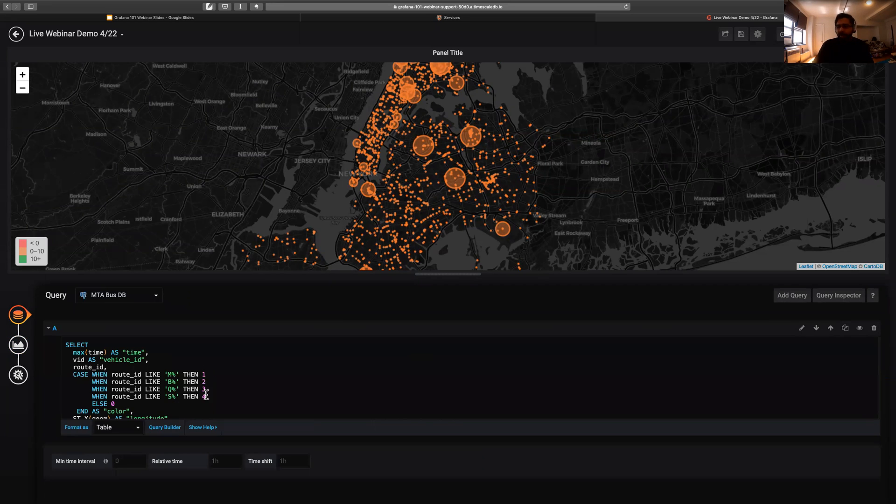
pyautogui.click(27, 343)
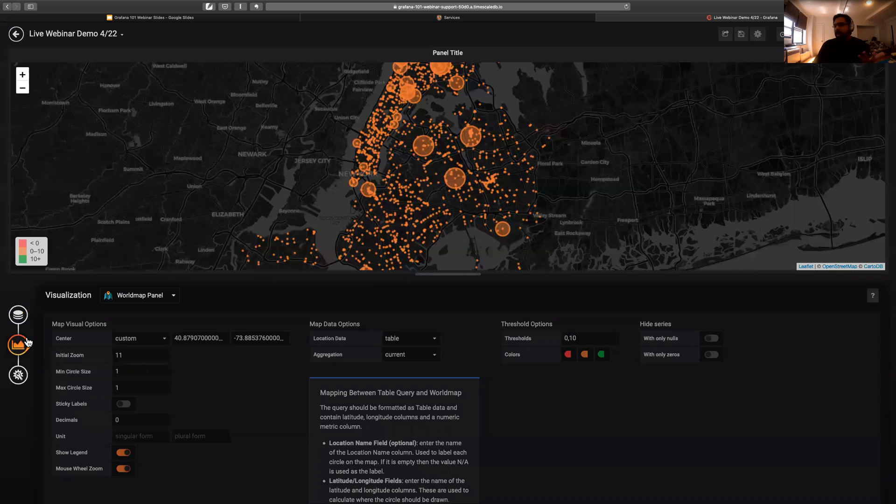
pyautogui.click(579, 343)
pyautogui.press('super+a')
pyautogui.press('BackSpace')
pyautogui.write('1')
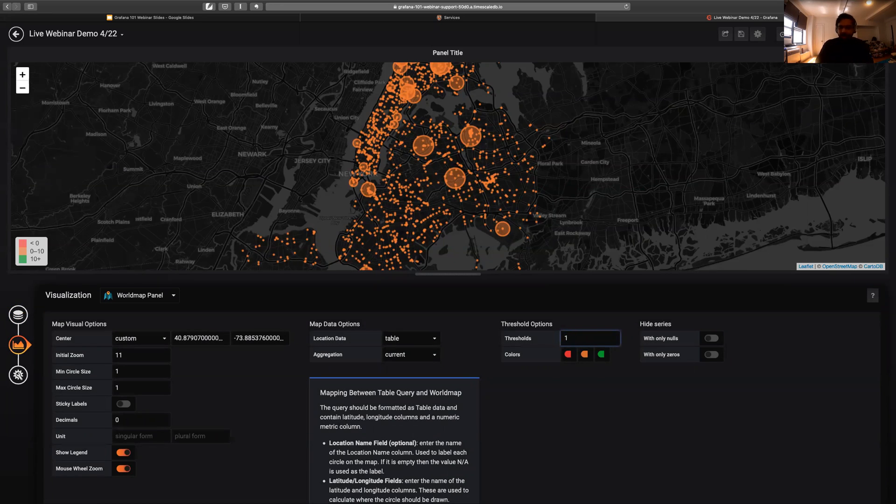
pyautogui.write(',2,3,4')
pyautogui.click(646, 380)
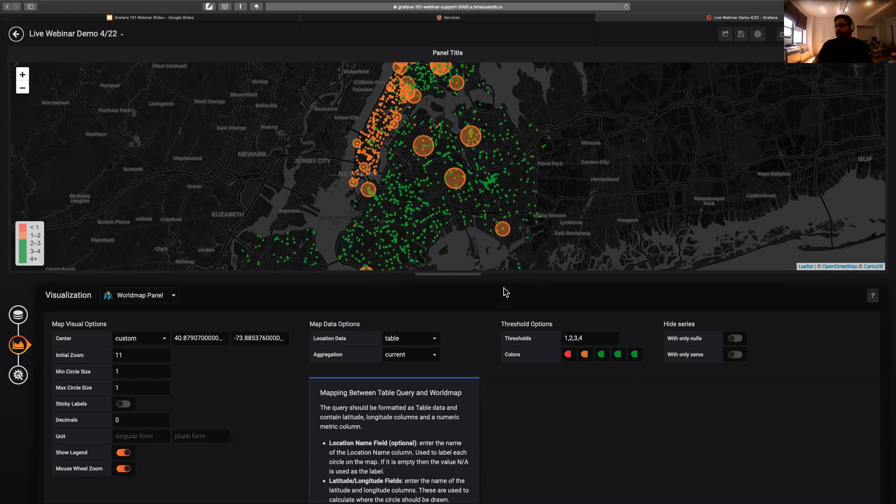
# - Color the five threshold ranges red, blue, yellow, purple and green, in ascending order
pyautogui.click(567, 355)
pyautogui.click(567, 355)
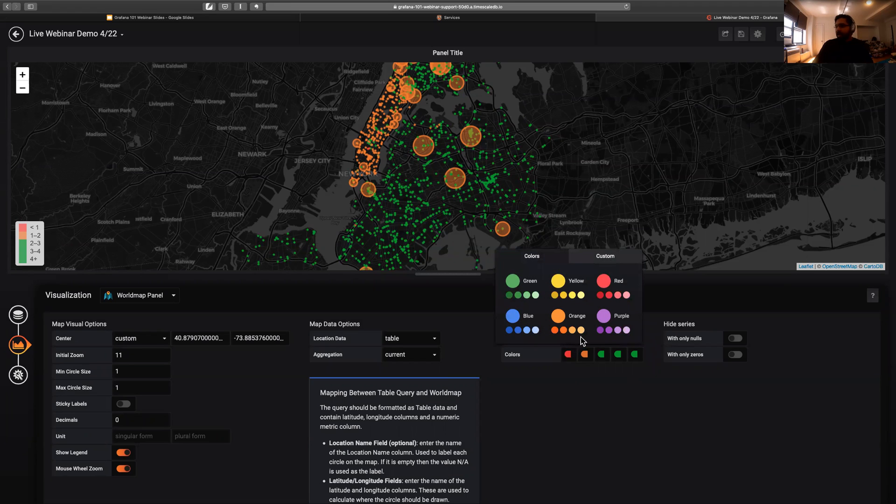
pyautogui.click(603, 280)
pyautogui.click(585, 355)
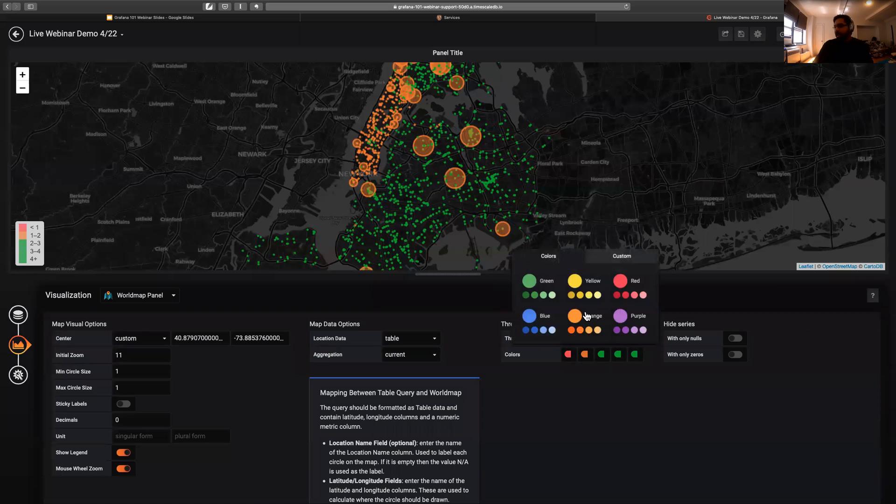
pyautogui.click(529, 315)
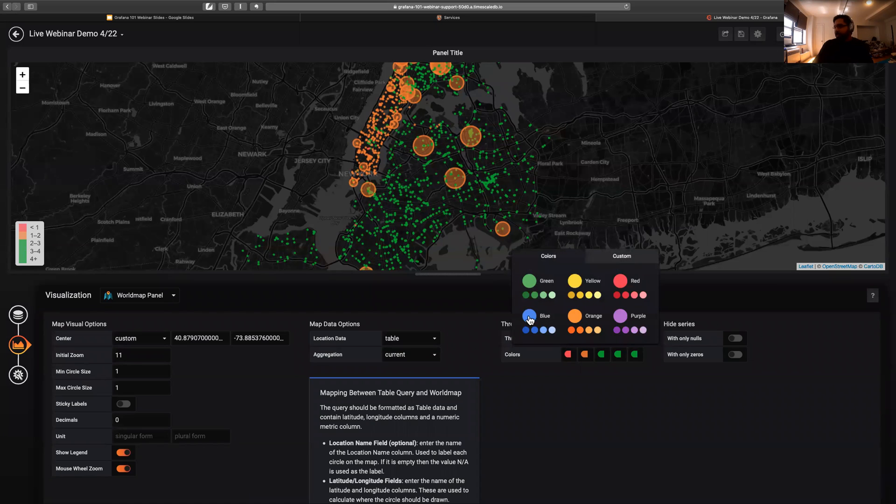
pyautogui.click(601, 355)
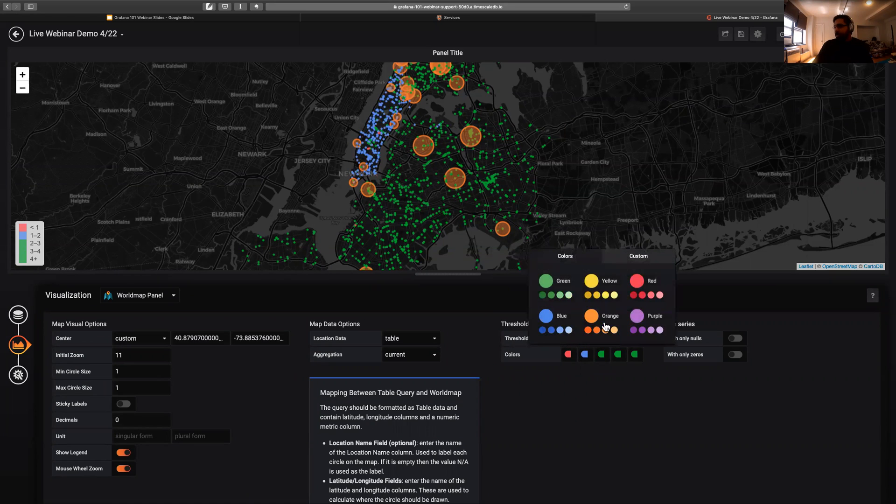
pyautogui.click(591, 280)
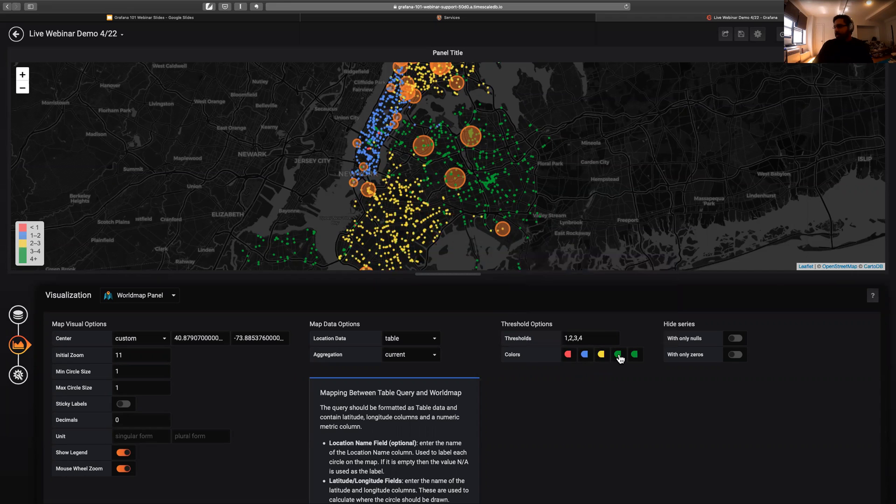
pyautogui.click(618, 356)
pyautogui.click(569, 372)
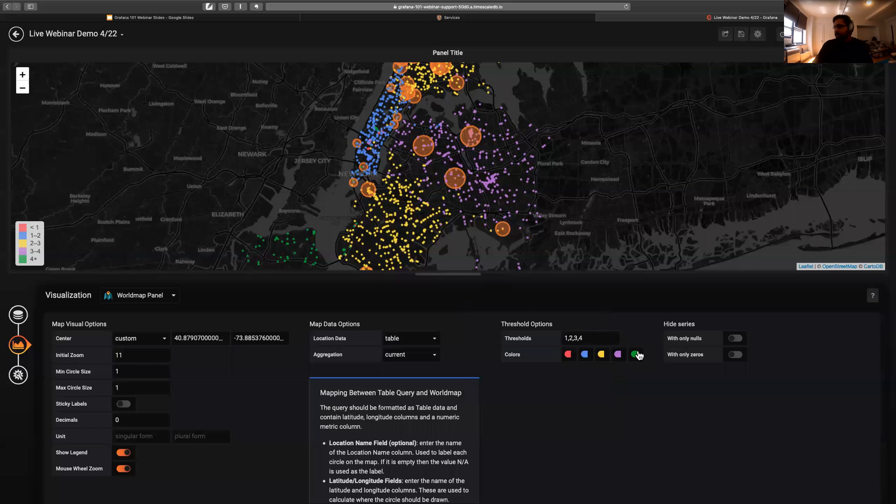
pyautogui.click(635, 354)
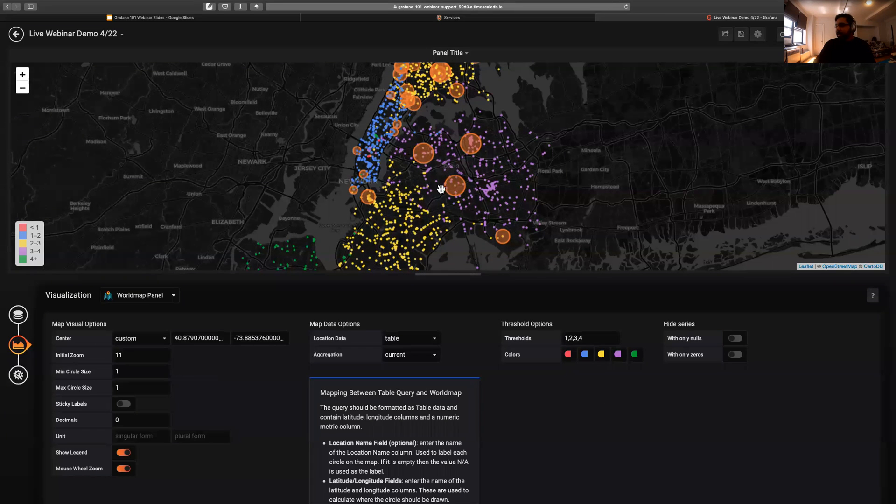
pyautogui.click(741, 34)
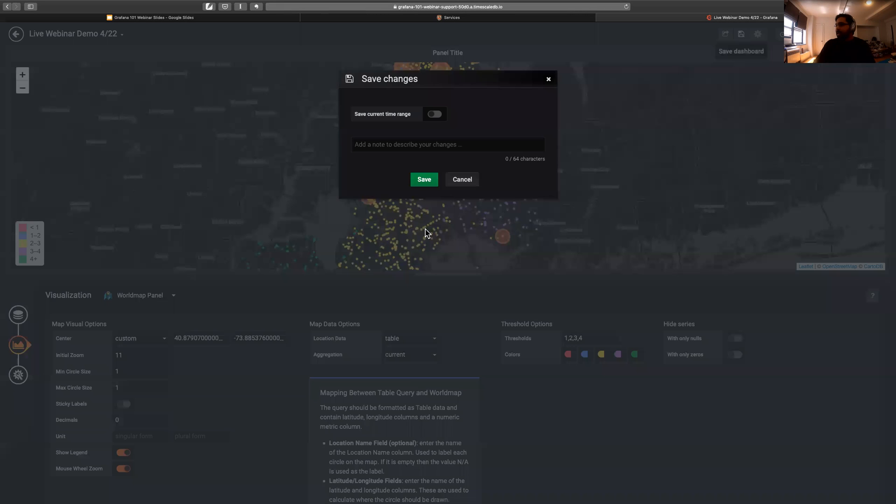
pyautogui.click(553, 83)
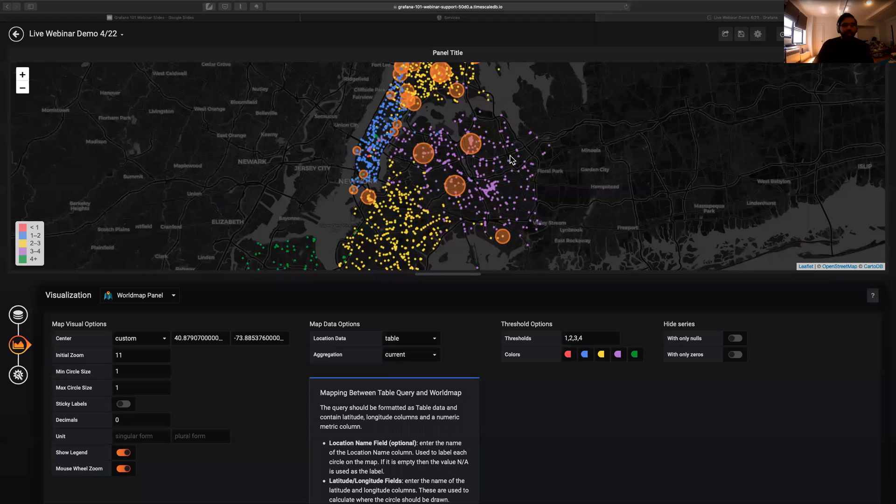
pyautogui.click(468, 298)
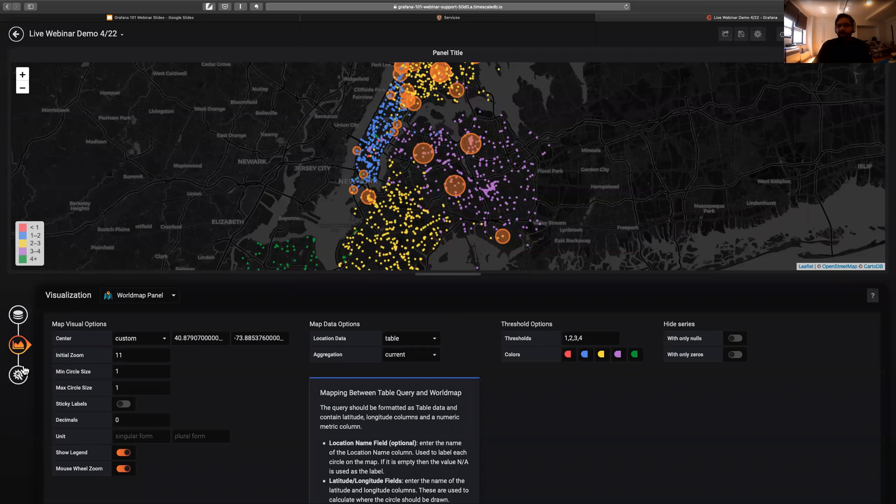
# - Title the worldmap panel NYC Buses Real Time and save the dashboard
pyautogui.click(19, 375)
pyautogui.click(189, 329)
pyautogui.press('super+a')
pyautogui.press('BackSpace')
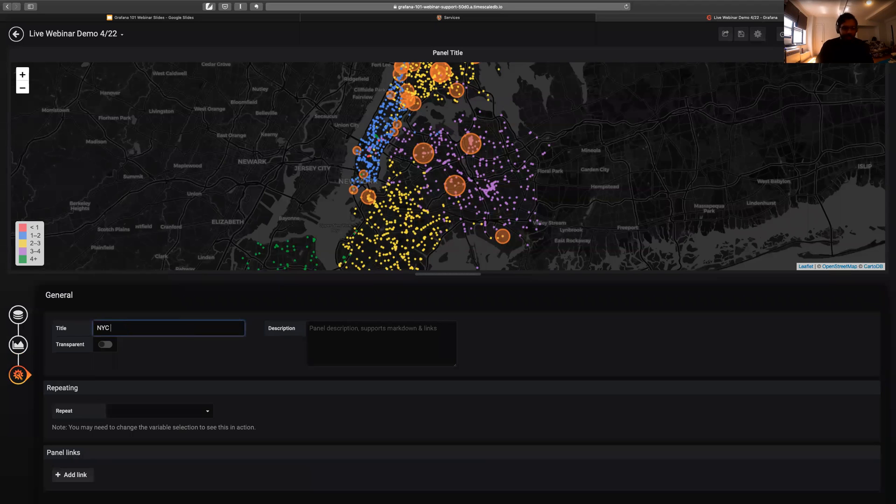
pyautogui.write('NYC Buses Real Time')
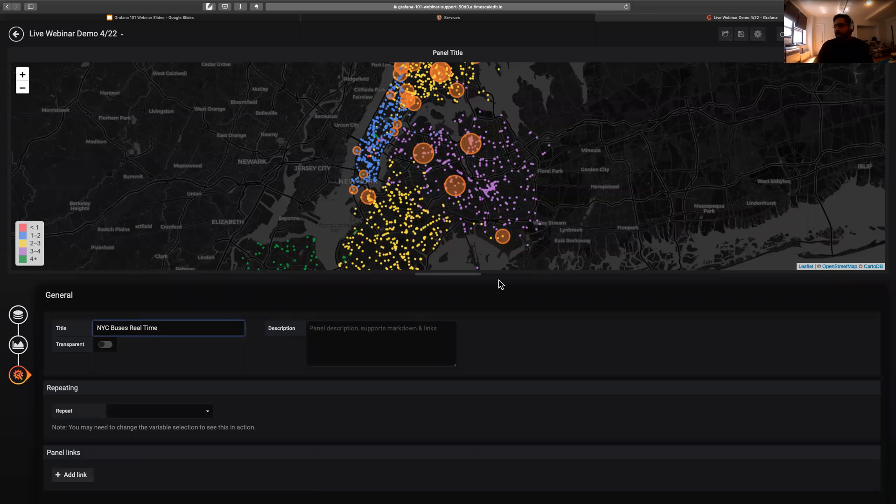
pyautogui.click(742, 34)
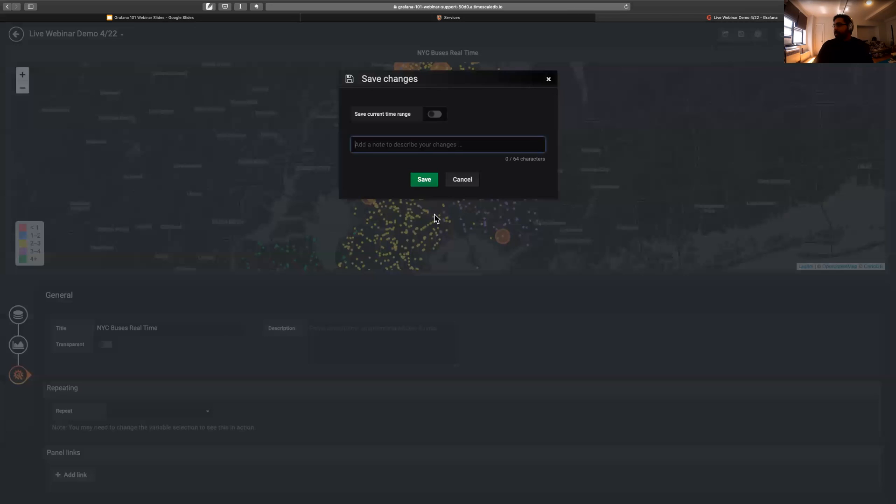
pyautogui.click(424, 181)
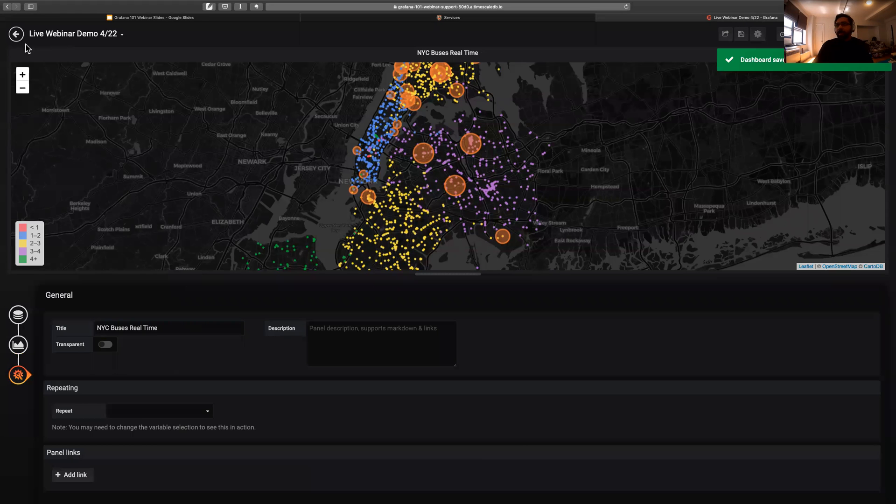
# - Return to the dashboard and place the bus map beside the database panels, enlarged to match their combined height
pyautogui.click(15, 35)
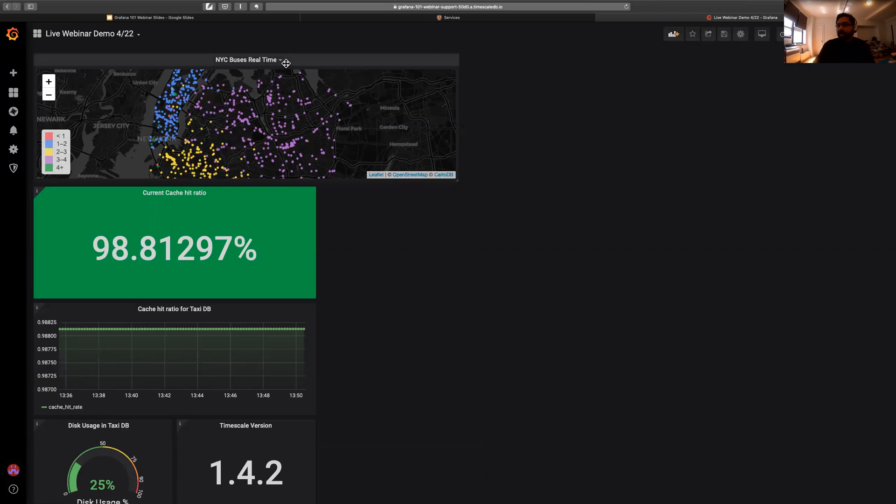
pyautogui.moveTo(416, 69); pyautogui.dragTo(779, 382)
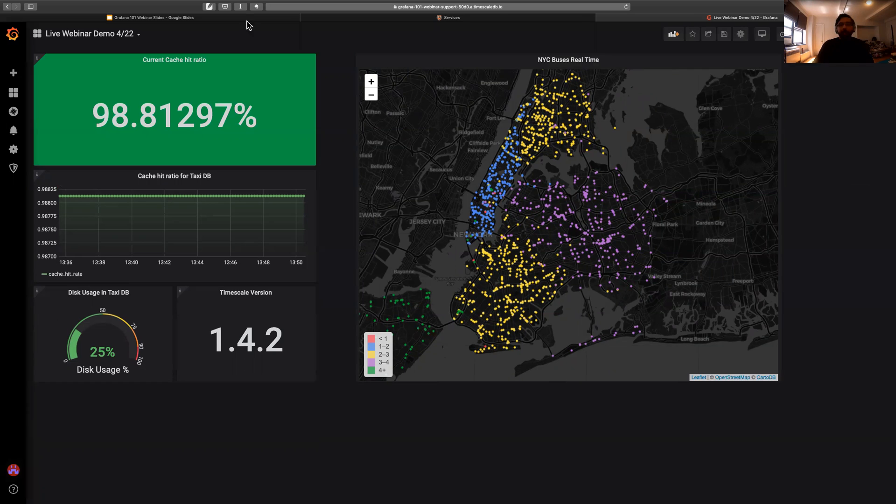
pyautogui.moveTo(595, 155); pyautogui.dragTo(578, 156)
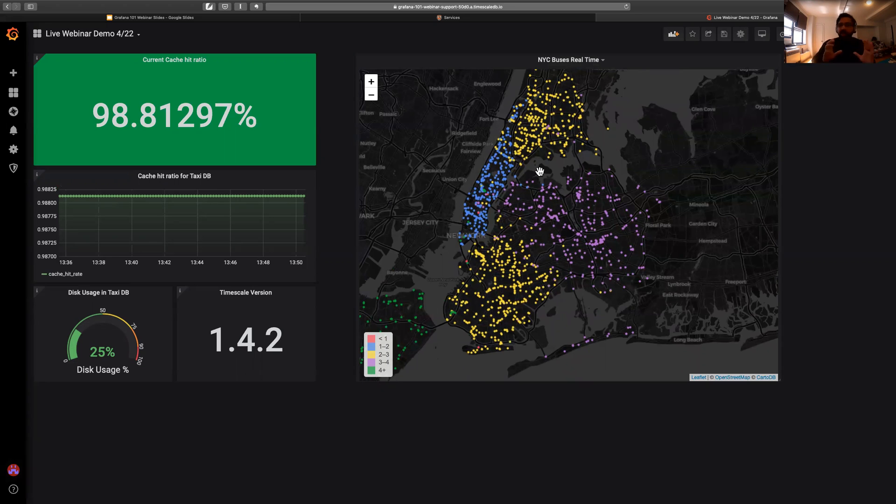
# - Open the NYC Buses Real Time panel for editing and examine the route cases in its query
pyautogui.click(603, 61)
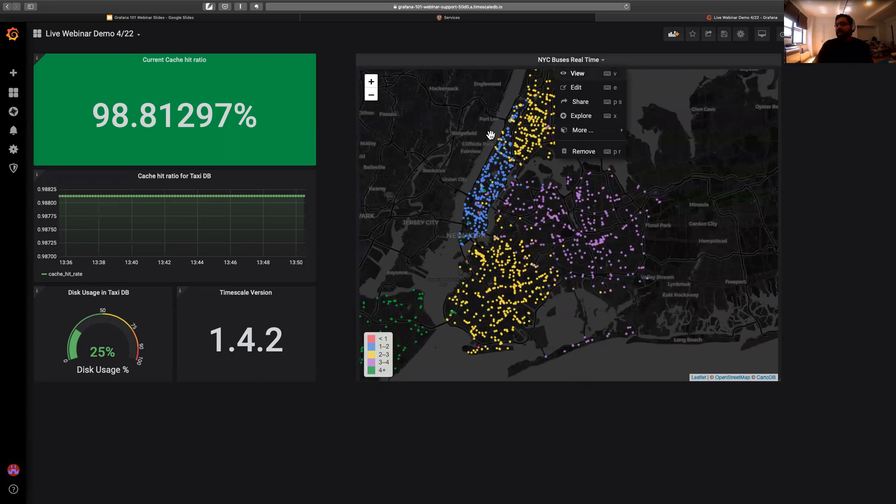
pyautogui.click(579, 87)
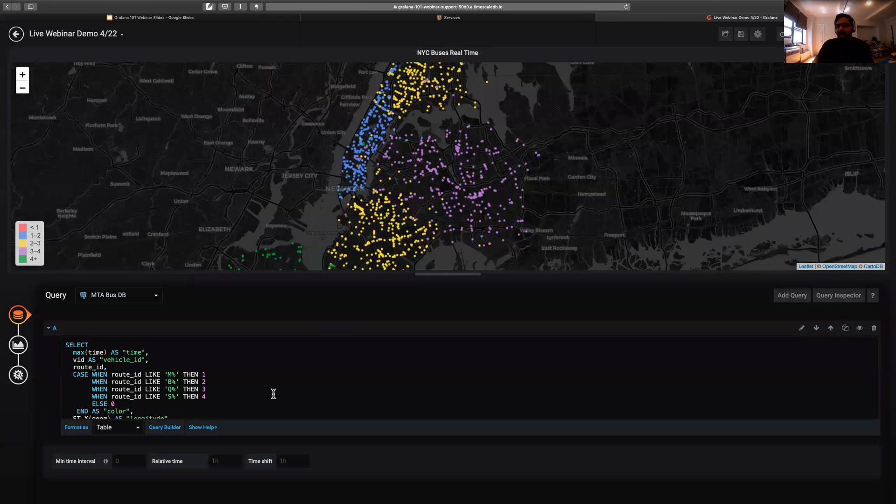
pyautogui.scroll(-2, 267, 397)
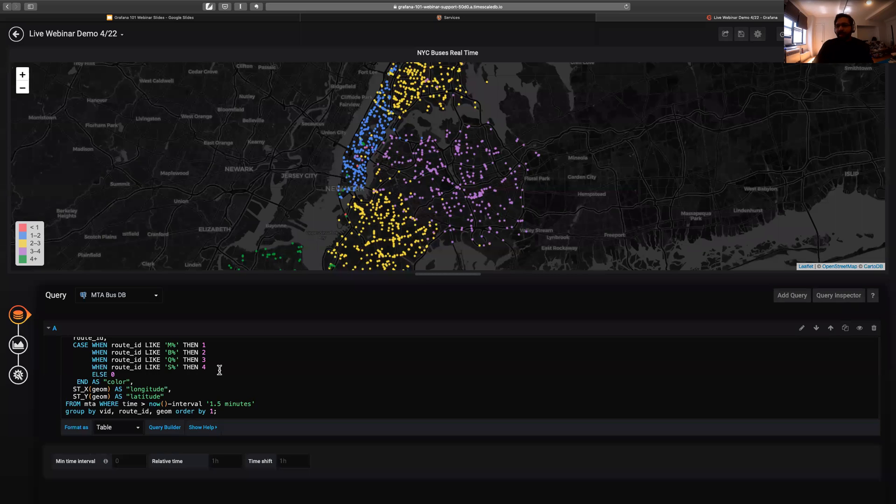
pyautogui.scroll(2, 219, 369)
pyautogui.moveTo(205, 390); pyautogui.dragTo(256, 367)
pyautogui.click(256, 366)
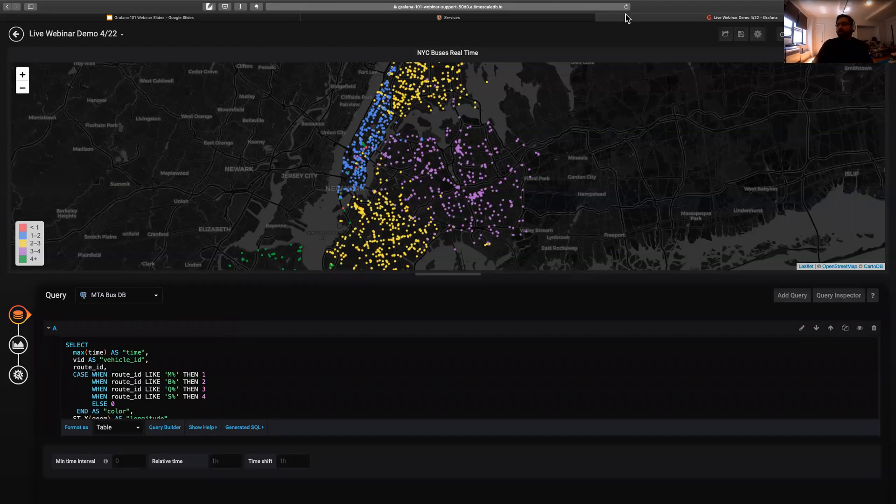
pyautogui.click(760, 34)
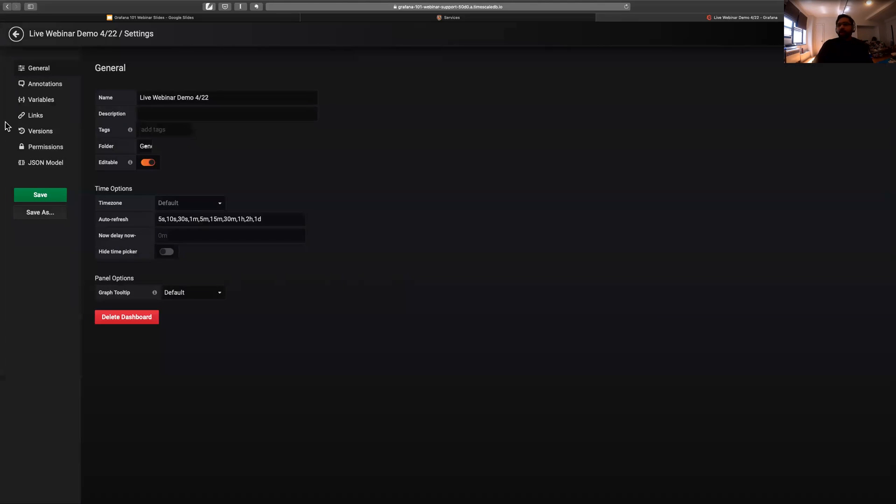
pyautogui.click(41, 100)
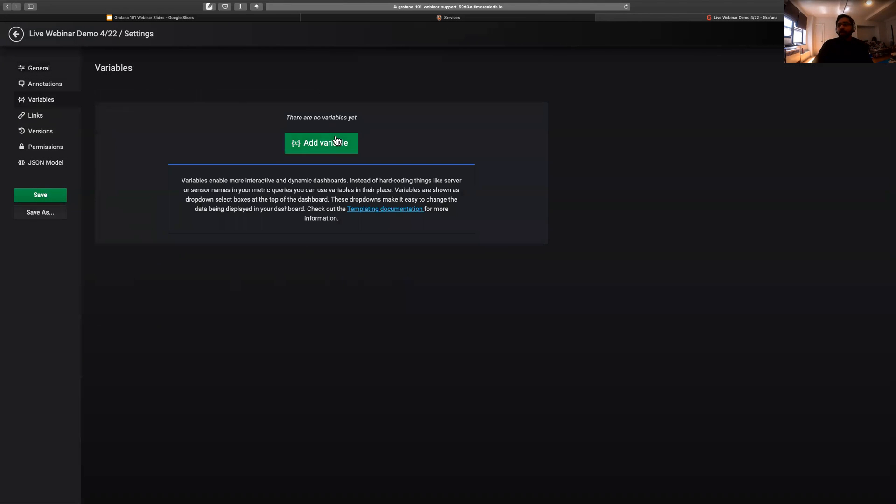
pyautogui.click(16, 39)
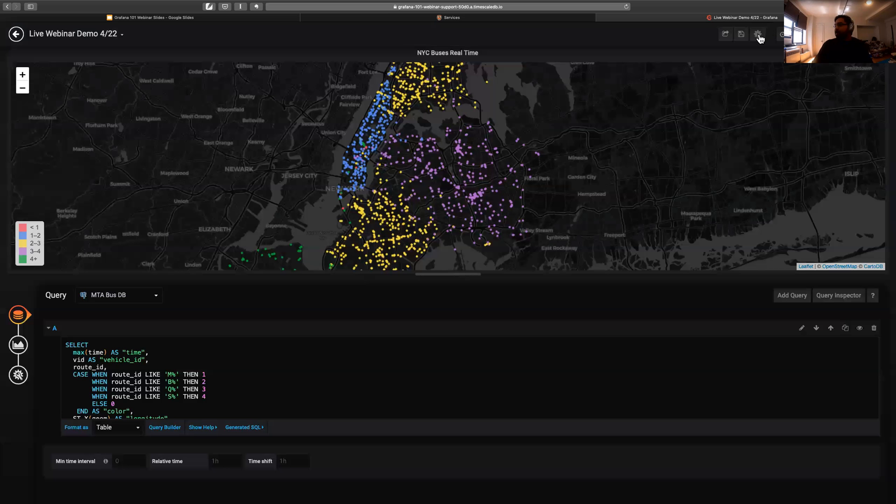
# - Start a new dashboard variable in the dashboard settings and name it route
pyautogui.click(758, 37)
pyautogui.click(51, 99)
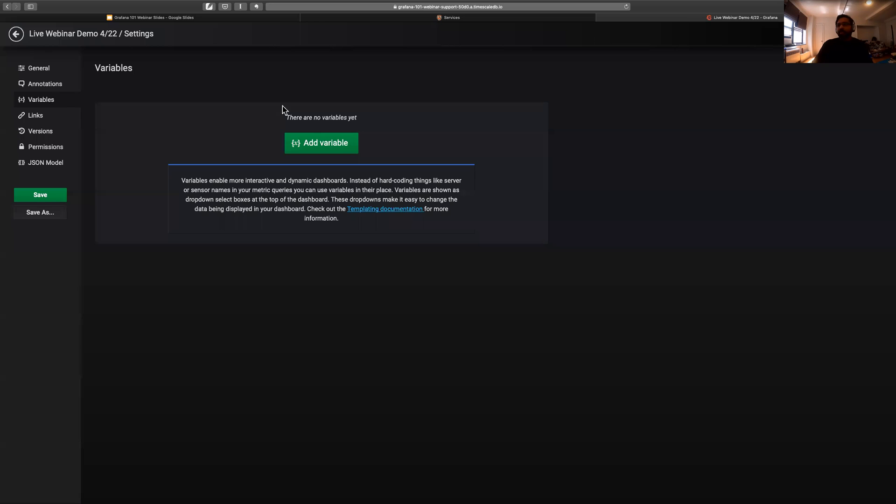
pyautogui.click(309, 146)
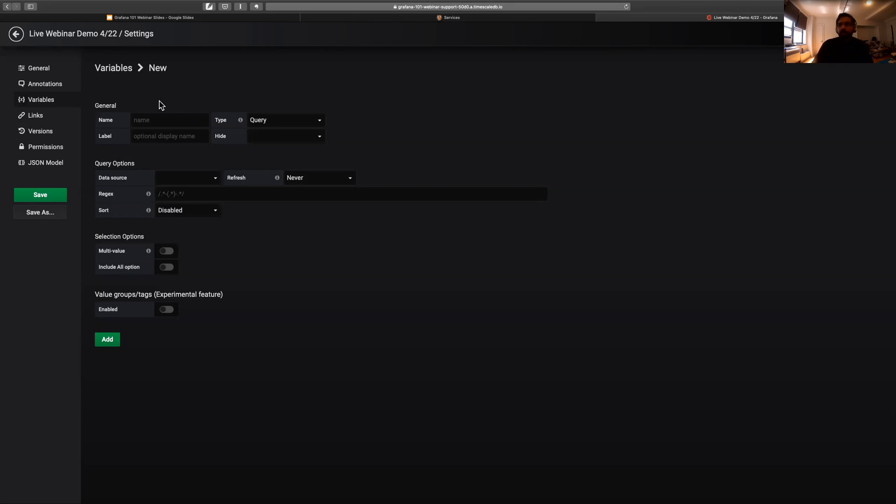
pyautogui.click(150, 120)
pyautogui.write('route')
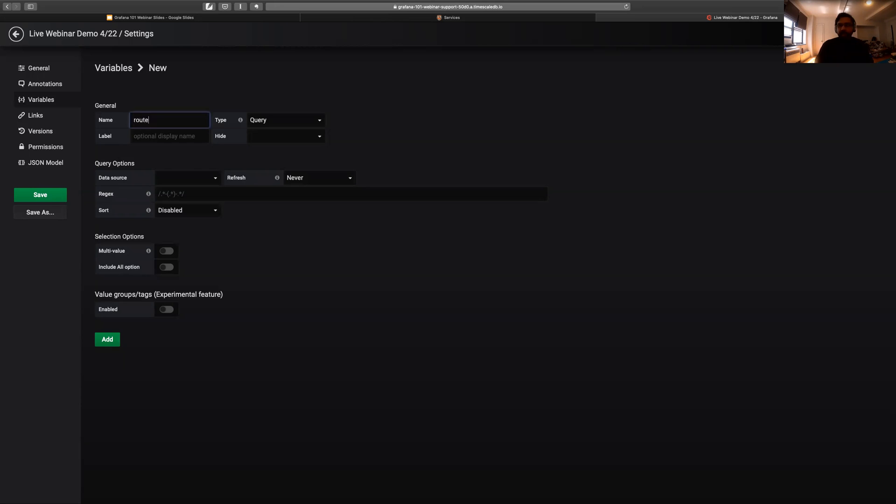
# - Label the route variable NYC Bus Route
pyautogui.click(164, 134)
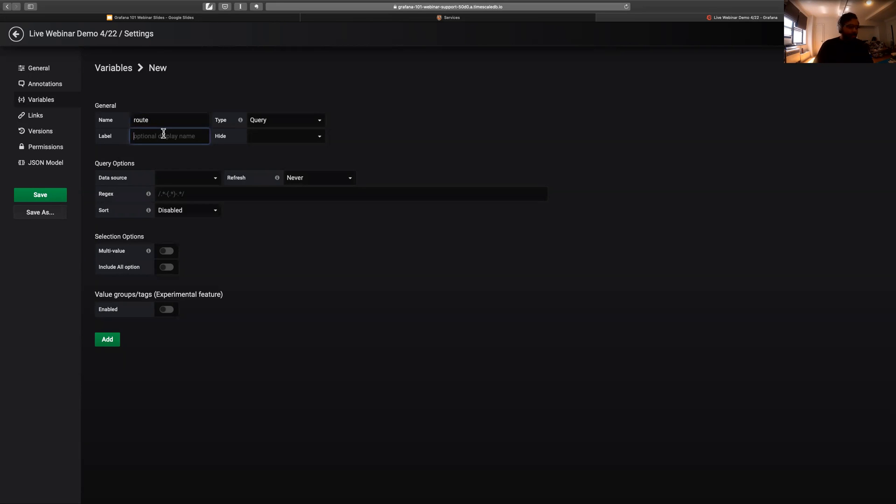
pyautogui.write('NYC')
pyautogui.write('By')
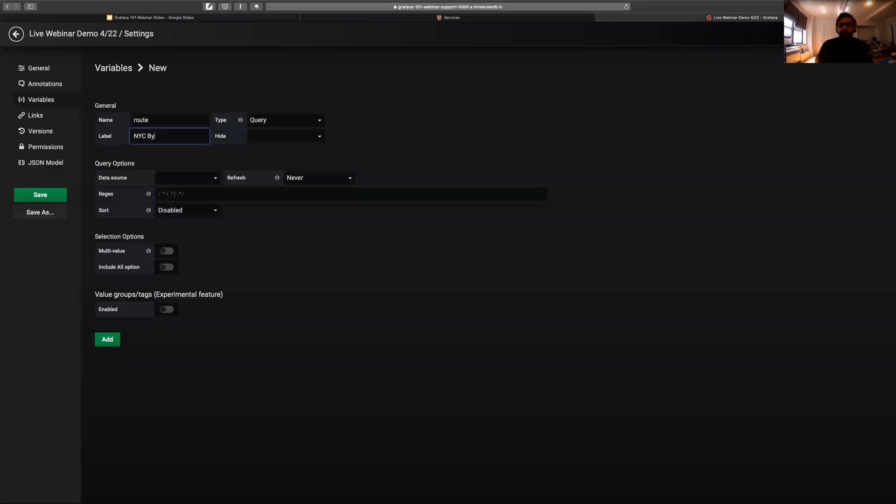
pyautogui.press('BackSpace')
pyautogui.write('us Route')
pyautogui.click(214, 96)
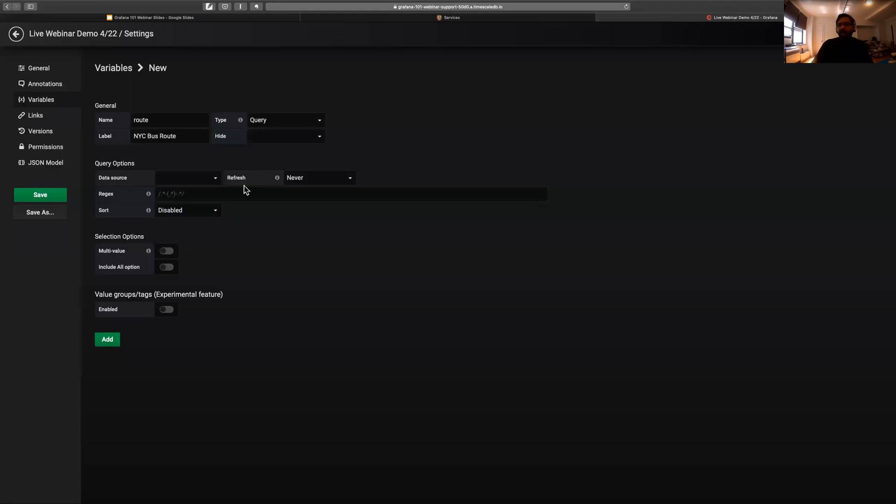
# - Set the variable's data source to MTA Bus DB and keep its type as Query
pyautogui.click(180, 185)
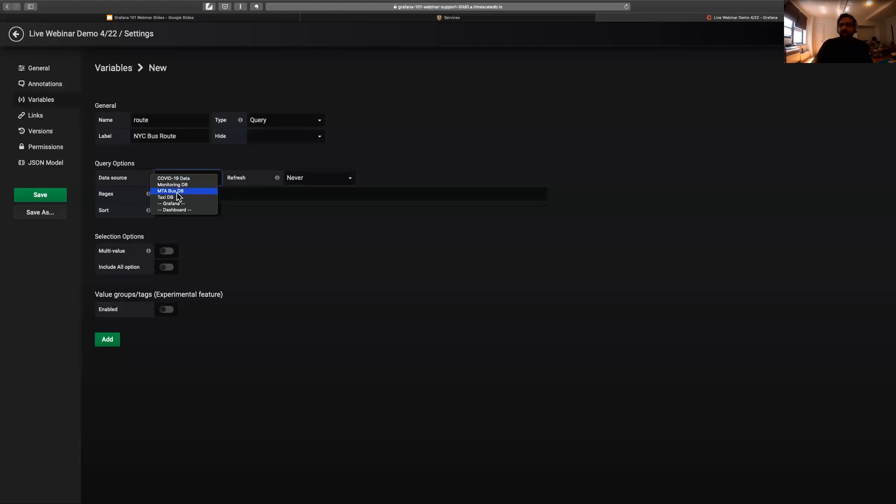
pyautogui.click(180, 192)
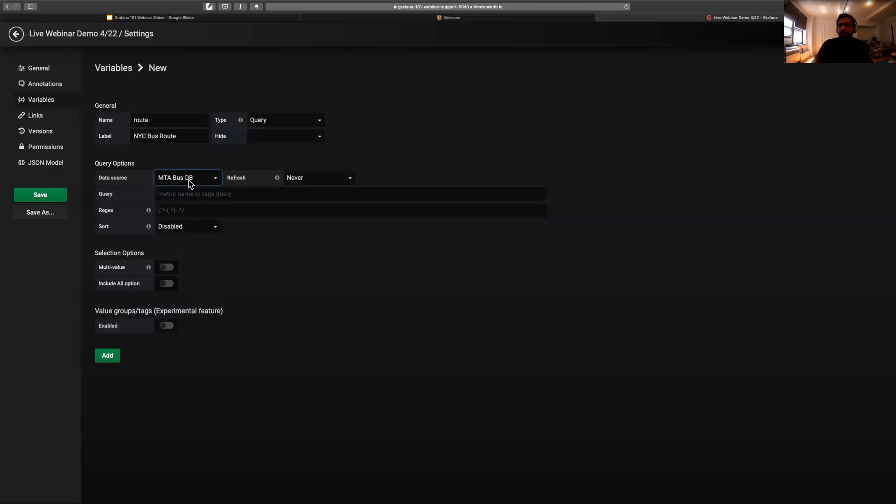
pyautogui.click(281, 122)
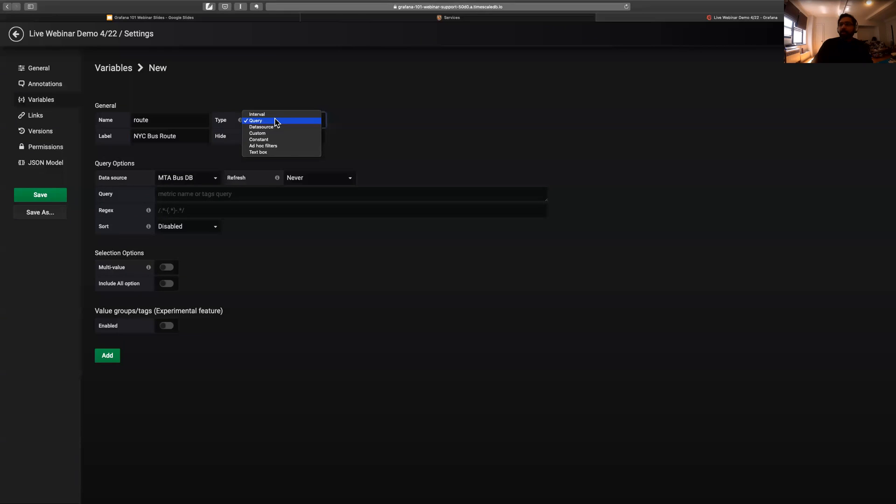
pyautogui.click(276, 120)
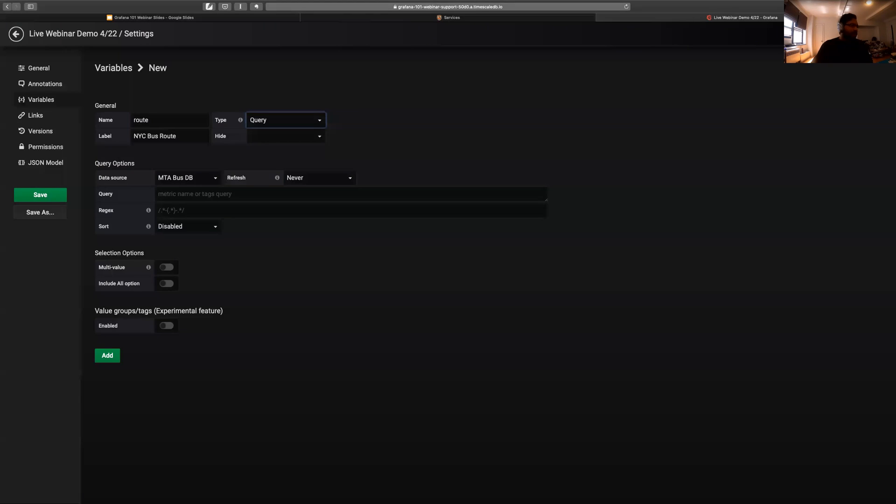
# - Set the variable's query to SELECT k AS "__text", v AS "__value" from (values ('Manhattan','M'),('Bronx/Brooklyn' ,'B'),('Queens','Q'),('Staten Island','S')) v(k,v);
pyautogui.press('super+Tab')
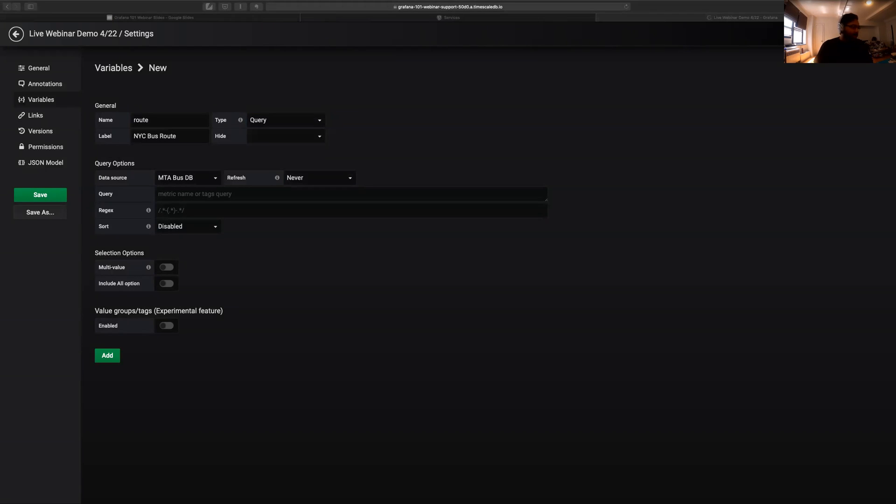
pyautogui.press('super+Tab')
pyautogui.click(220, 198)
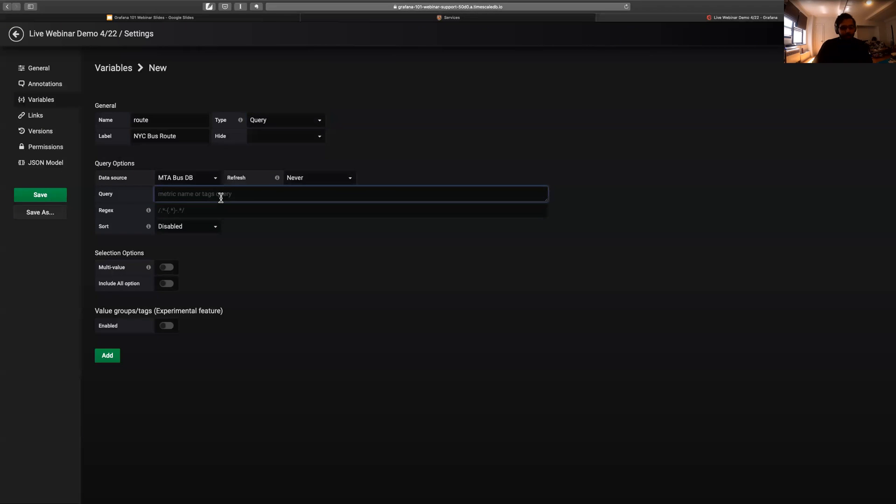
pyautogui.write('SELECT k AS "__text", v AS "__value" from (values (\'Manhattan\',\'M\'),(\'Bronx/Brooklyn\' ,\'B\'),(\'Queens\',\'Q\'),(\'Staten Island\',\'S\')) v(k,v);')
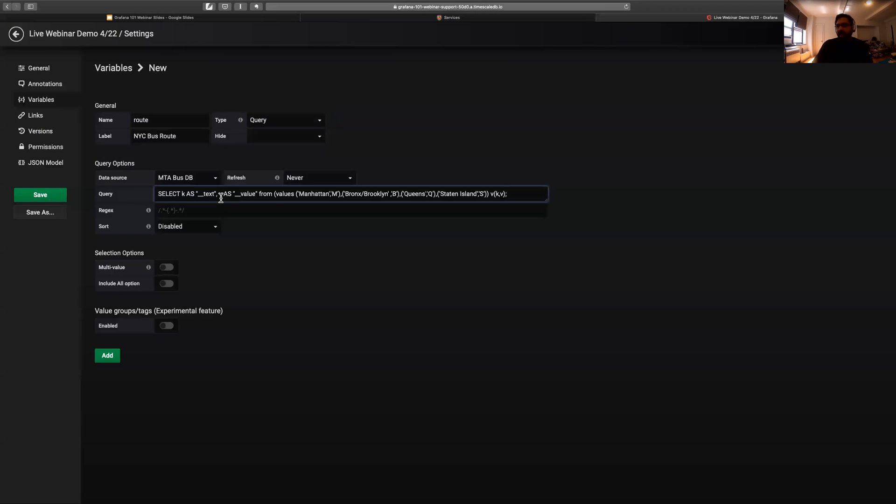
pyautogui.click(426, 239)
pyautogui.click(169, 196)
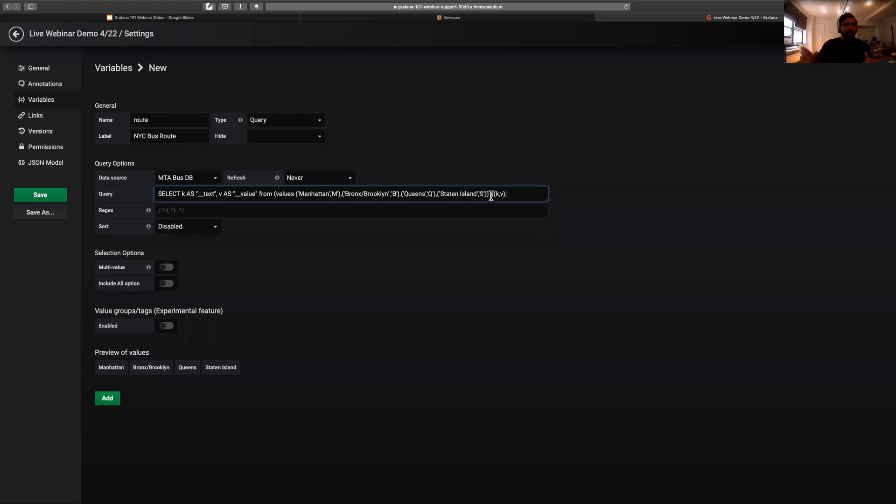
pyautogui.click(302, 195)
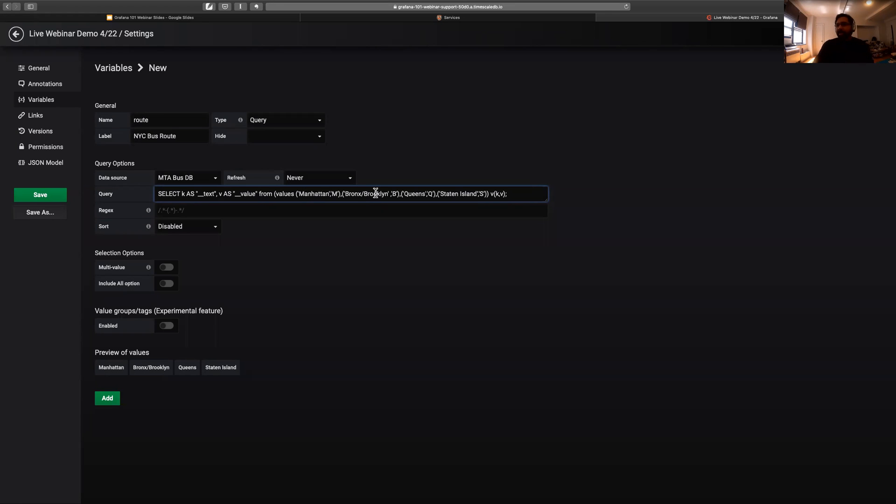
pyautogui.click(167, 194)
pyautogui.click(256, 193)
pyautogui.click(481, 265)
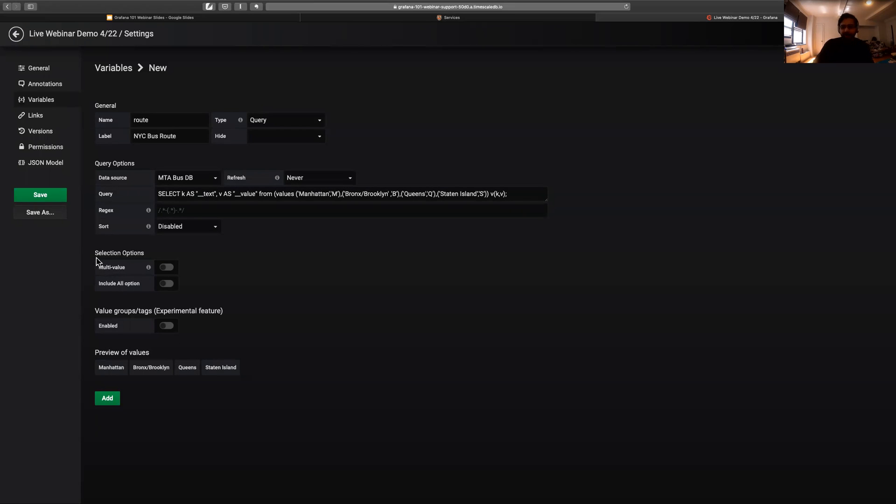
# - Enable multi-value selection and the Include All option for the route variable
pyautogui.click(169, 267)
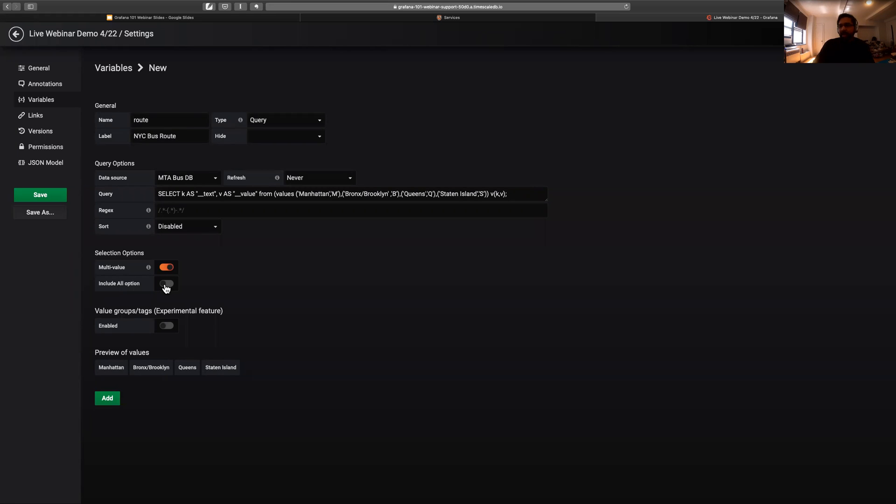
pyautogui.click(166, 284)
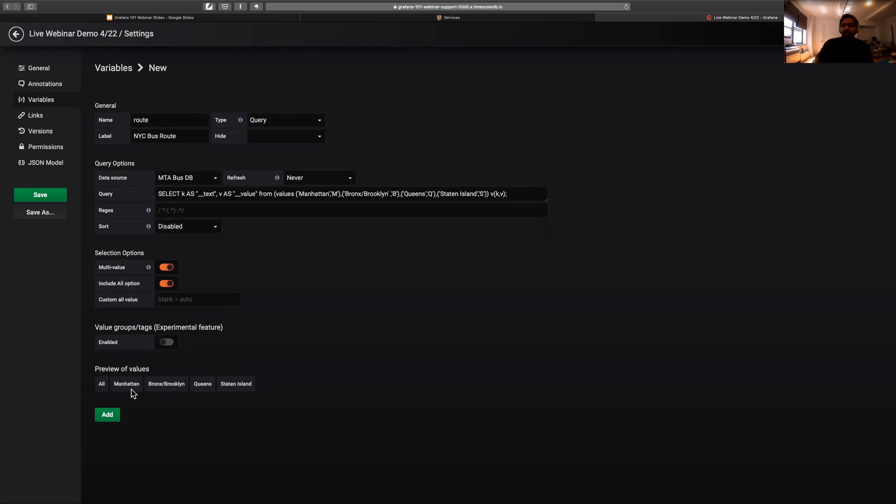
# - Add the route variable to the dashboard and return to the NYC Buses Real Time panel editor
pyautogui.click(107, 415)
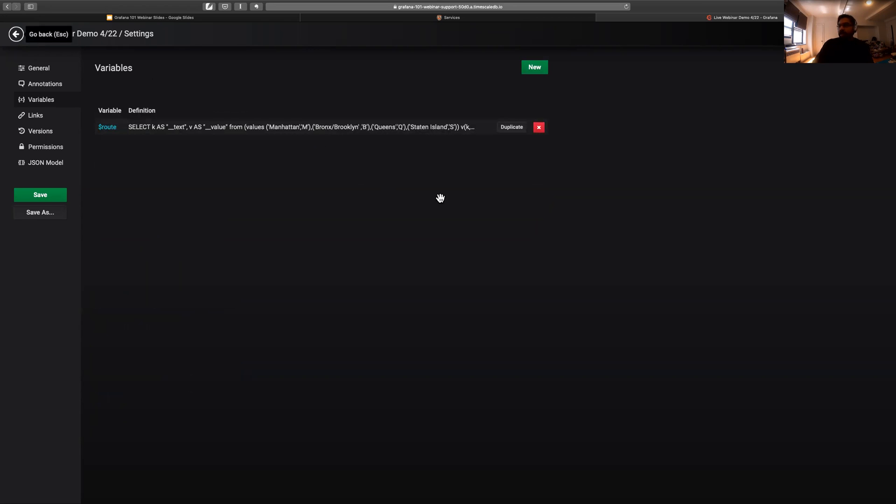
pyautogui.press('Escape')
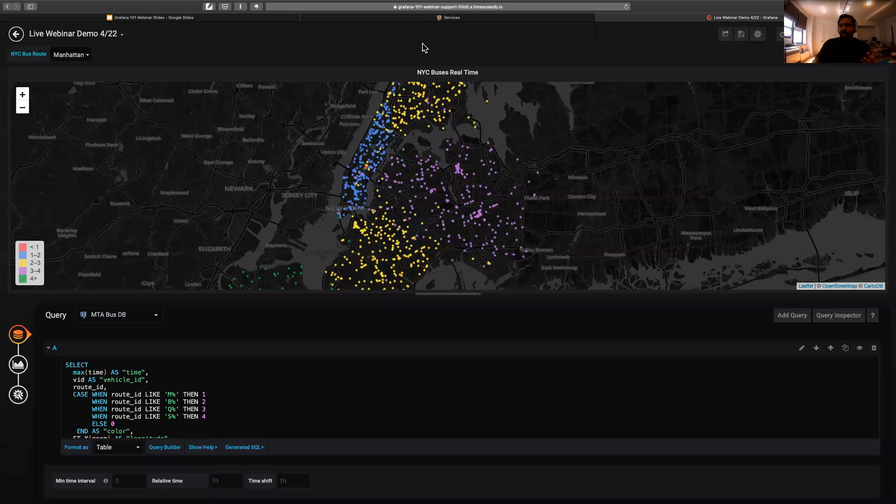
# - Add Bronx/Brooklyn, Queens and Staten Island to the Manhattan selection in the NYC Bus Route filter
pyautogui.click(62, 55)
pyautogui.click(78, 116)
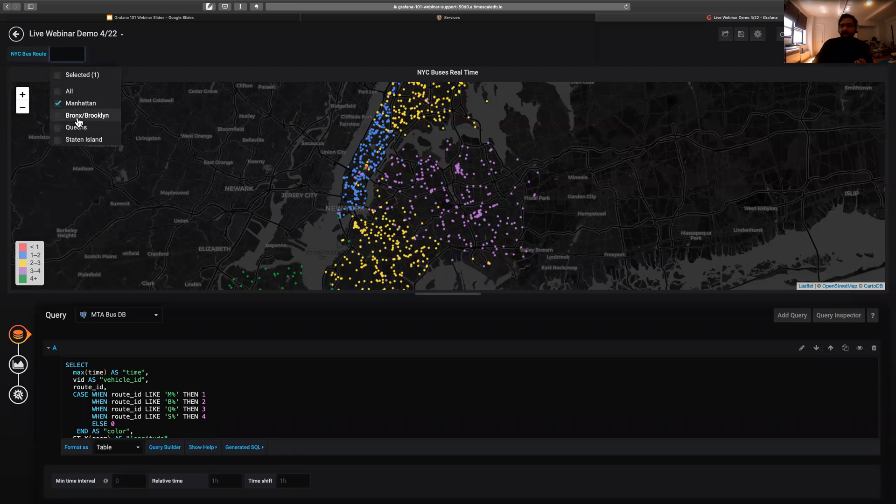
pyautogui.click(74, 128)
pyautogui.click(73, 140)
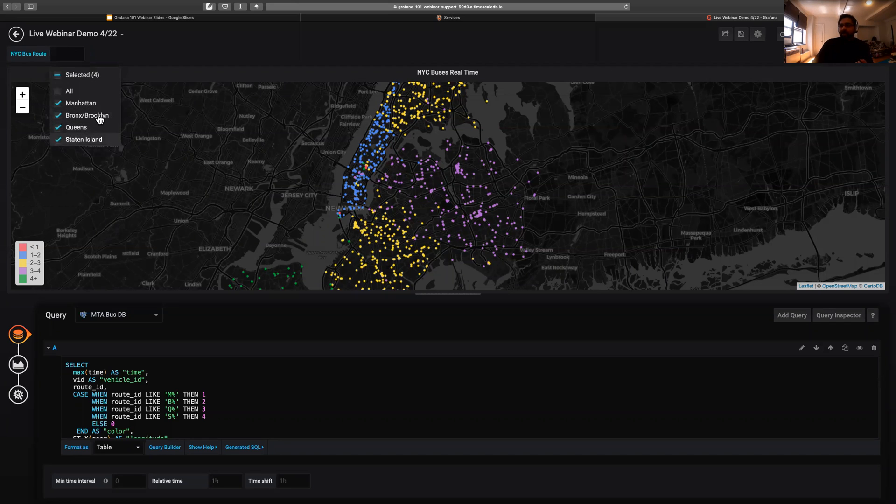
pyautogui.click(241, 49)
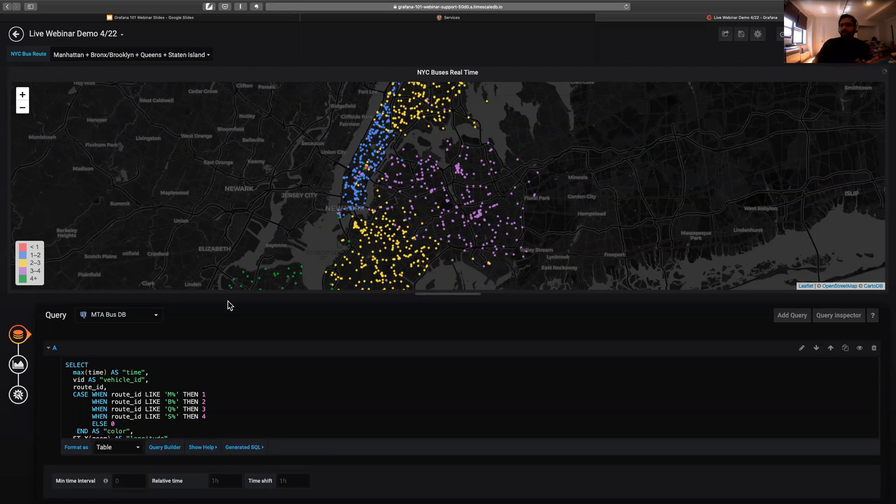
# - Remove Bronx/Brooklyn, Queens and Staten Island from the NYC Bus Route filter, keeping only Manhattan
pyautogui.click(141, 56)
pyautogui.click(83, 117)
pyautogui.click(73, 131)
pyautogui.click(70, 142)
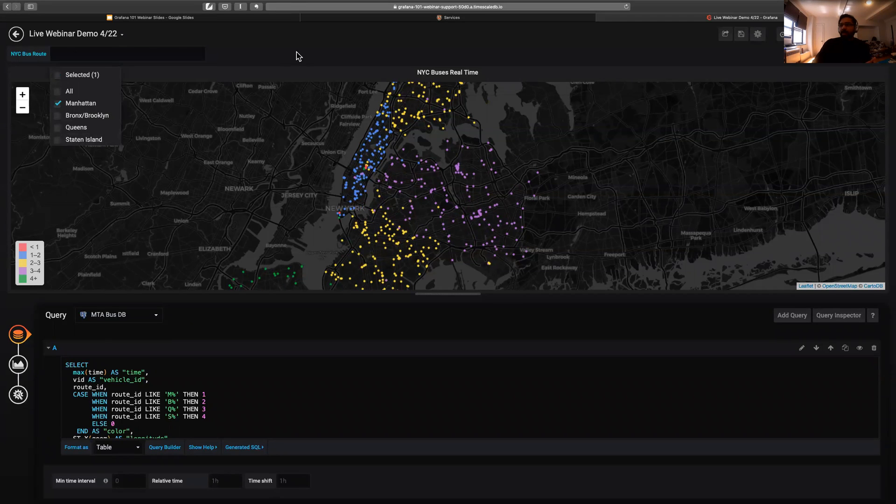
pyautogui.click(297, 54)
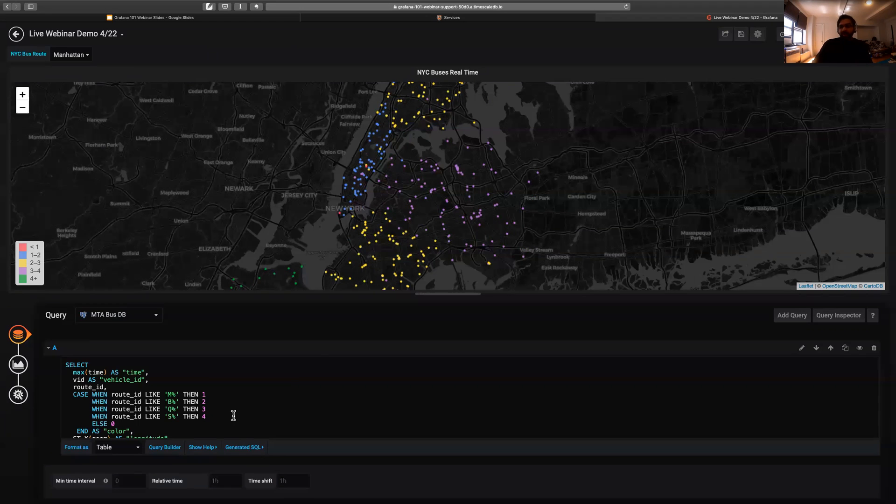
# - Append the condition AND substring(route_id,1,1) IN ($route) to the WHERE clause of the bus map query and run it
pyautogui.scroll(-2, 234, 416)
pyautogui.click(260, 423)
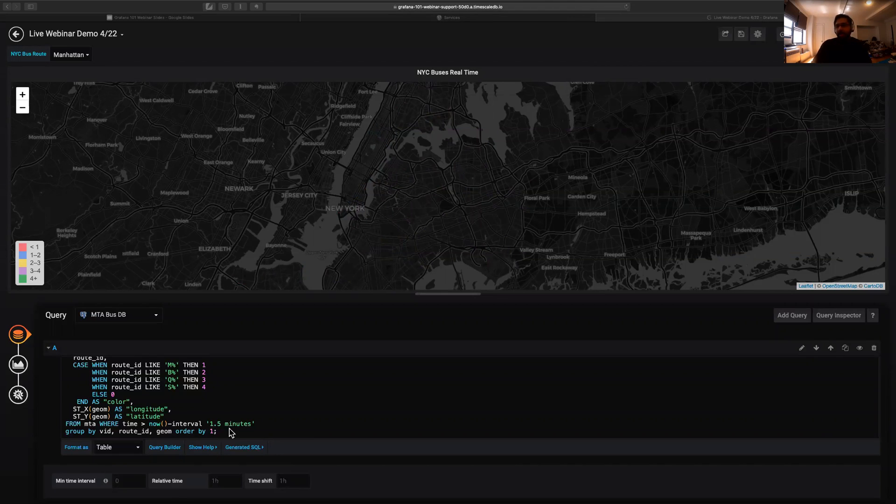
pyautogui.click(264, 422)
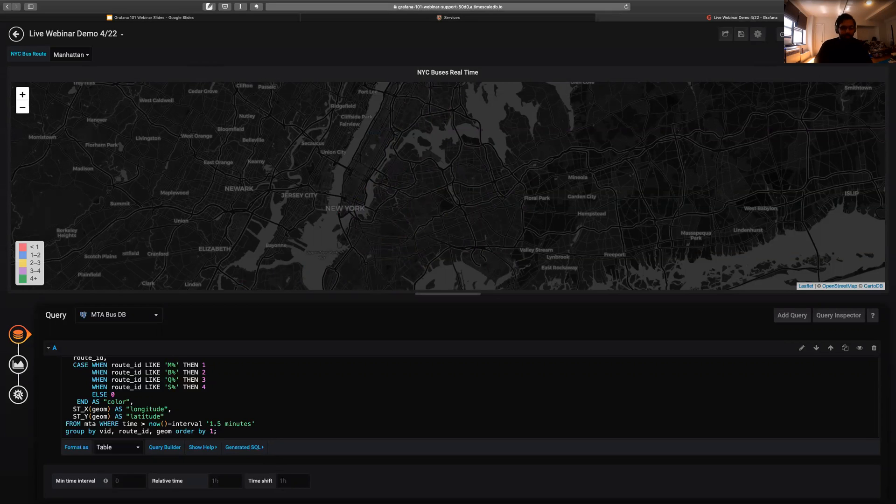
pyautogui.write('AND substring(route_id,1,1) IN ($route)')
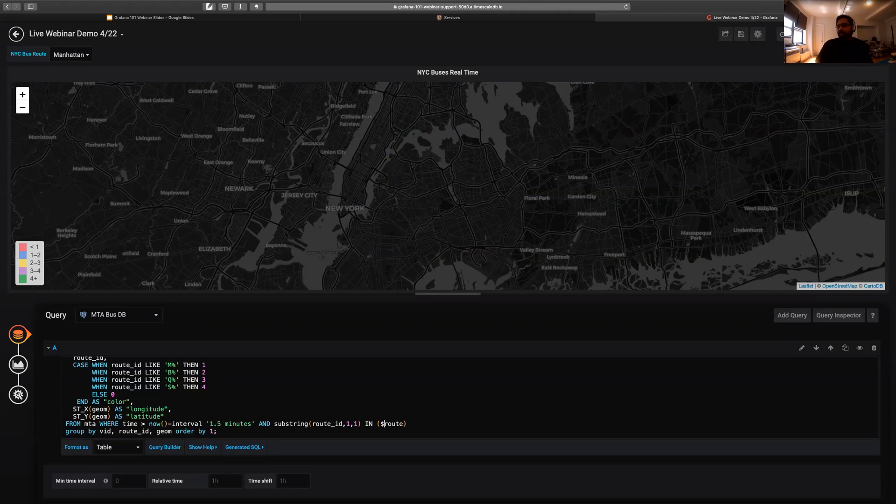
pyautogui.moveTo(407, 423); pyautogui.dragTo(377, 423)
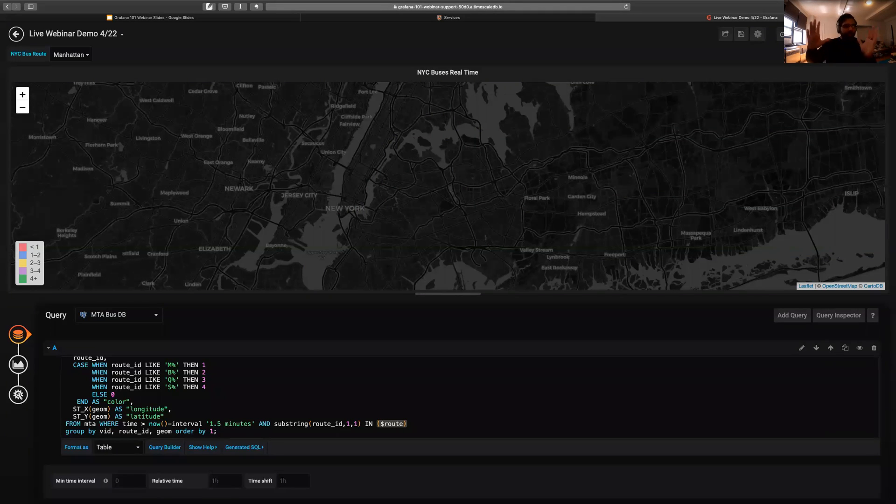
pyautogui.click(378, 424)
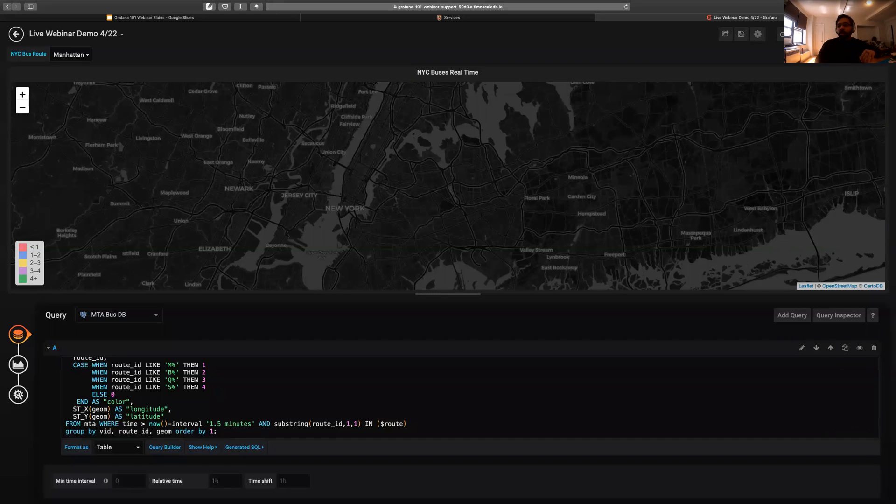
pyautogui.press('Left')
pyautogui.press('Left')
pyautogui.press('Left')
pyautogui.press('Left')
pyautogui.press('Left')
pyautogui.press('Left')
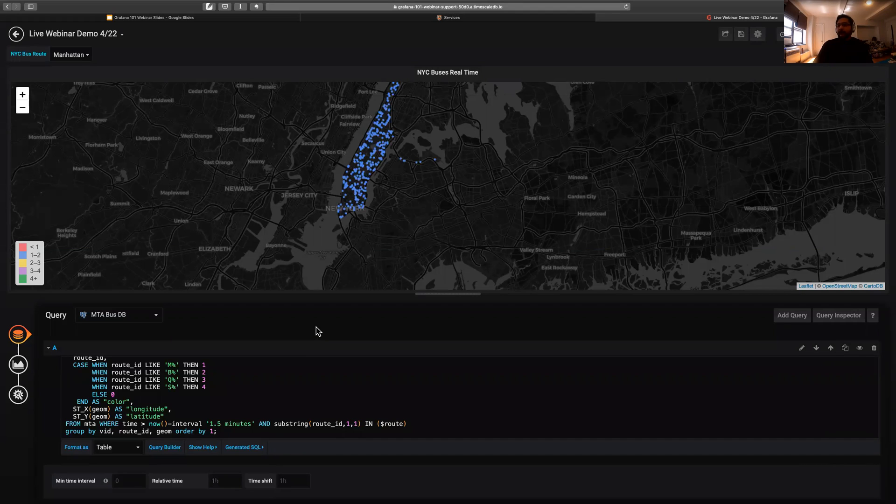
# - Test the route filter on the map by selecting Queens and Bronx/Brooklyn in addition to Manhattan
pyautogui.click(86, 56)
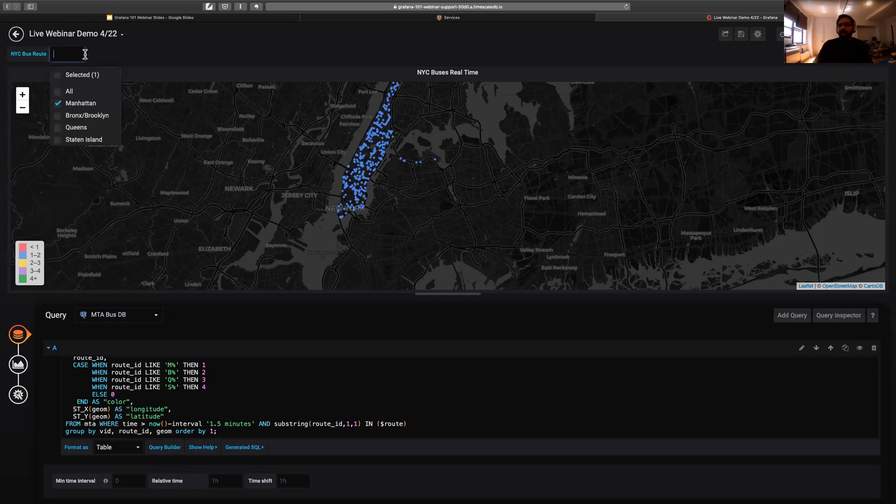
pyautogui.click(260, 39)
pyautogui.moveTo(405, 138); pyautogui.dragTo(345, 211)
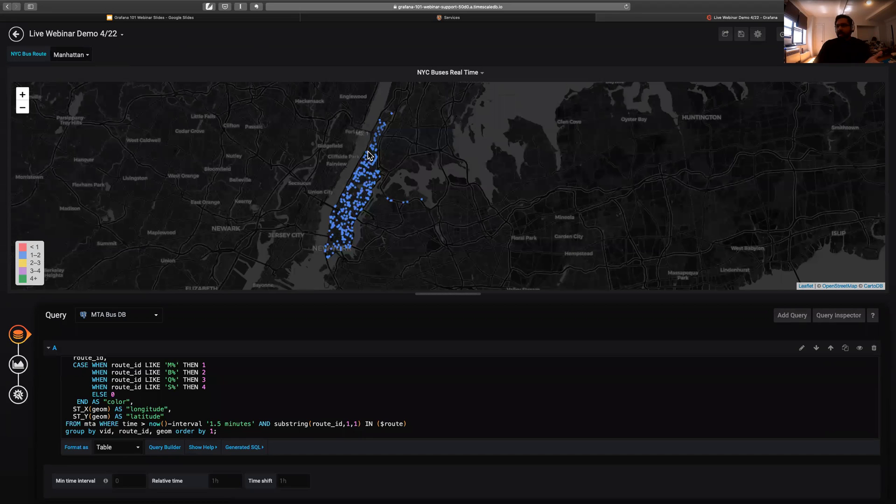
pyautogui.click(75, 60)
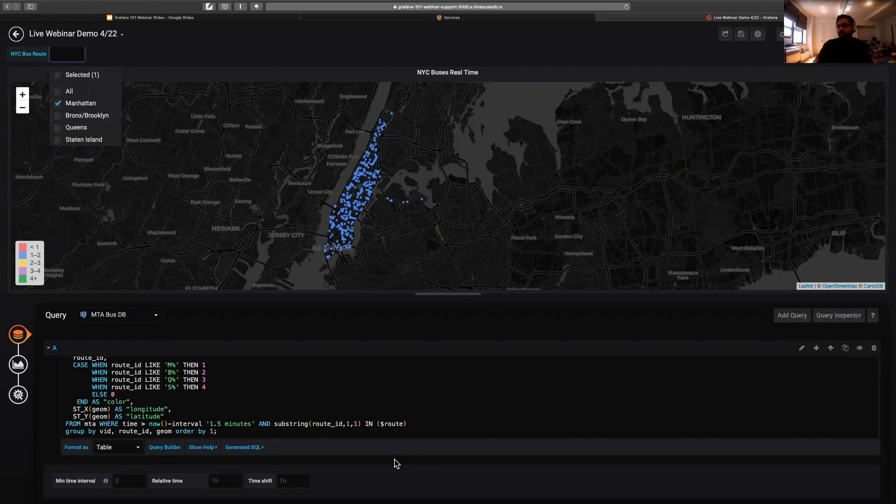
pyautogui.click(99, 126)
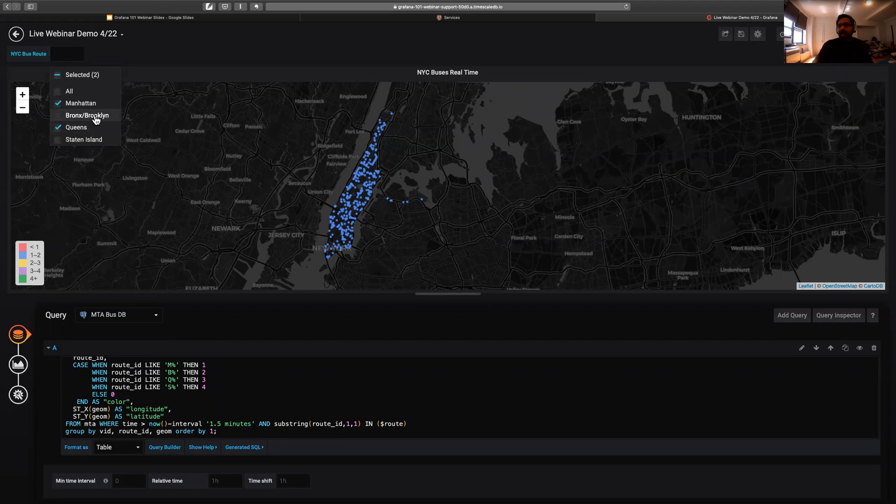
pyautogui.click(94, 118)
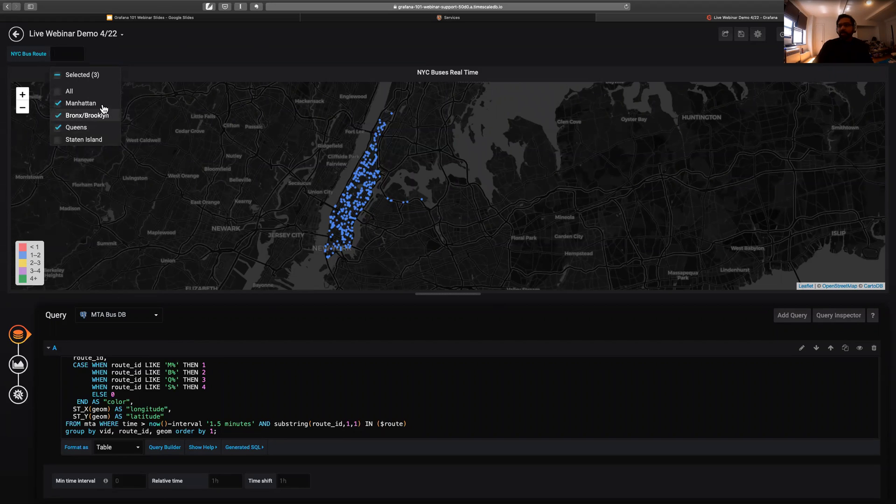
pyautogui.click(228, 41)
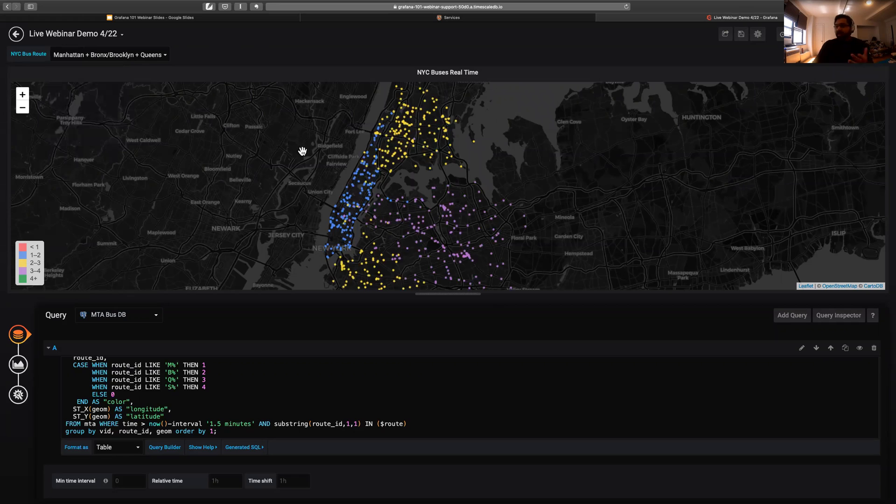
# - Set the NYC Bus Route filter to All so the map covers every borough, including Staten Island
pyautogui.click(87, 55)
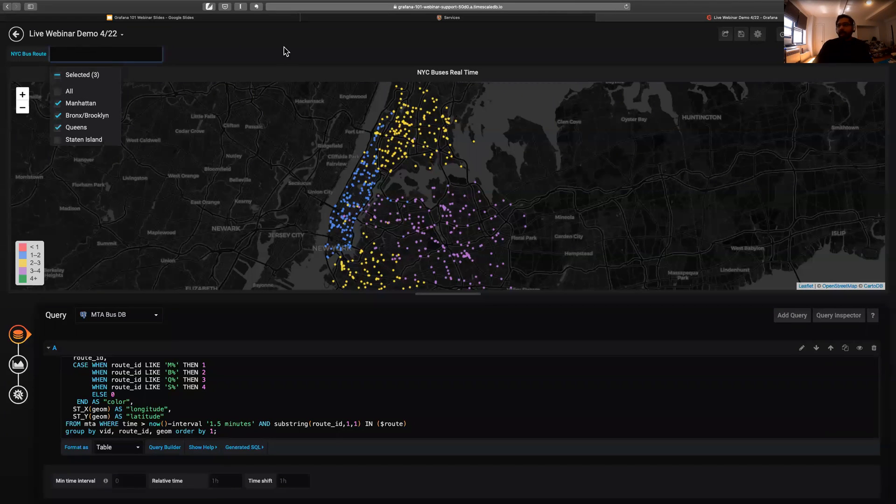
pyautogui.click(285, 75)
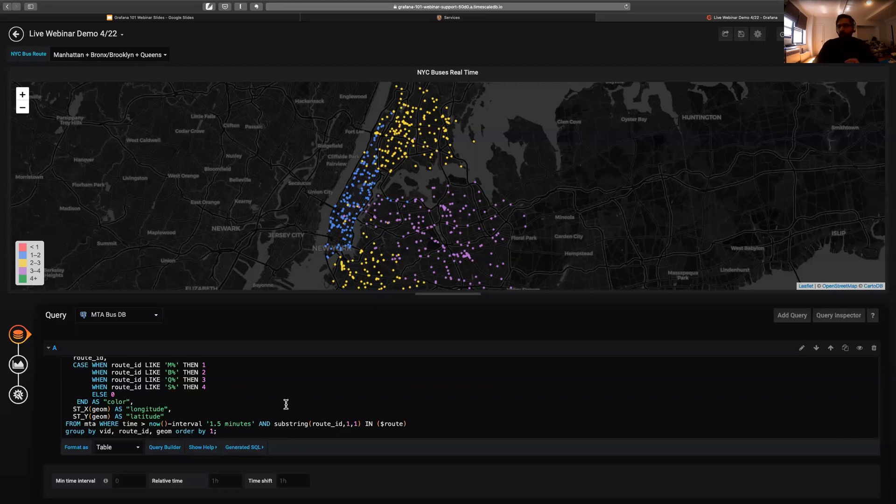
pyautogui.scroll(3, 286, 402)
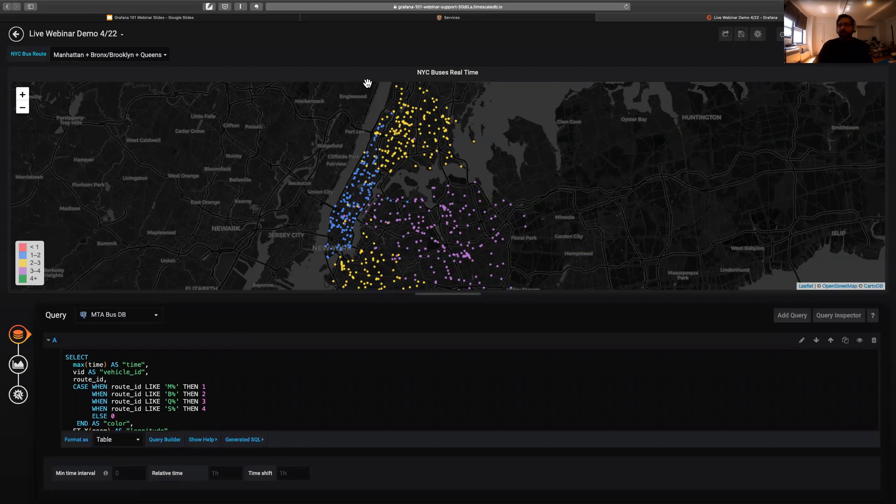
pyautogui.click(106, 56)
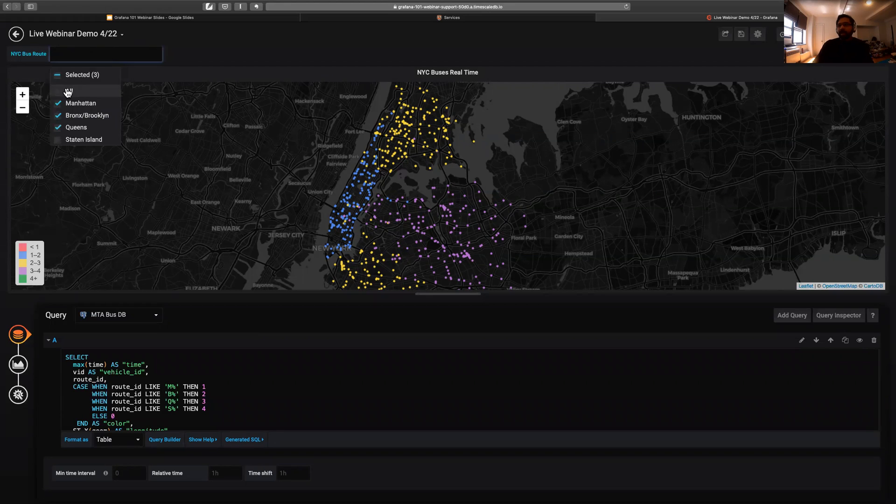
pyautogui.click(54, 92)
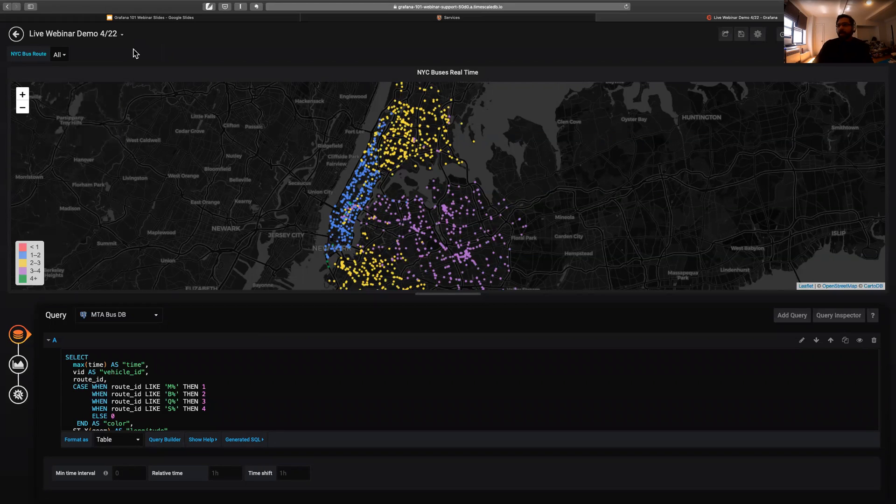
pyautogui.scroll(-2, 364, 252)
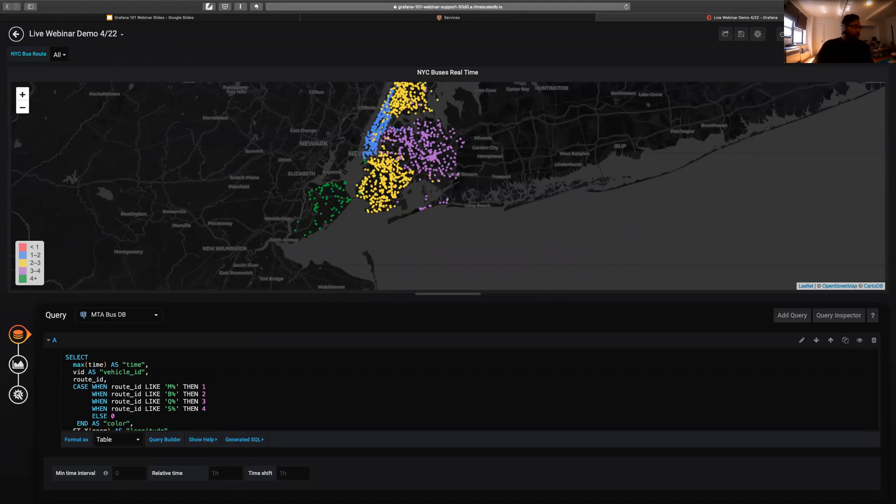
# - Save the dashboard changes without a note and go back from the panel editor to the full dashboard
pyautogui.click(744, 40)
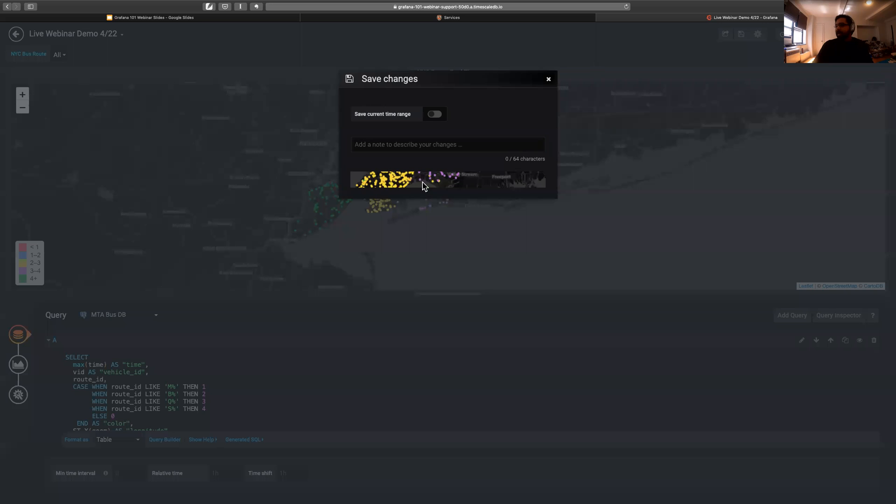
pyautogui.click(424, 183)
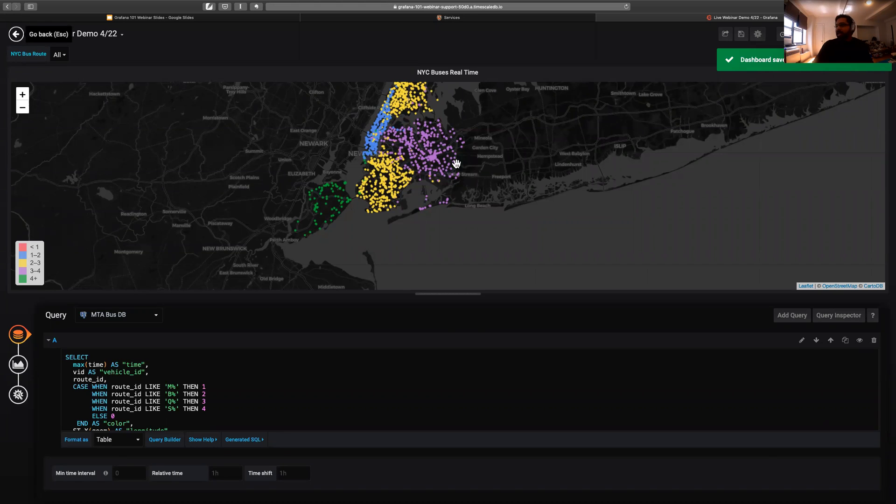
pyautogui.press('Escape')
pyautogui.scroll(3, 464, 154)
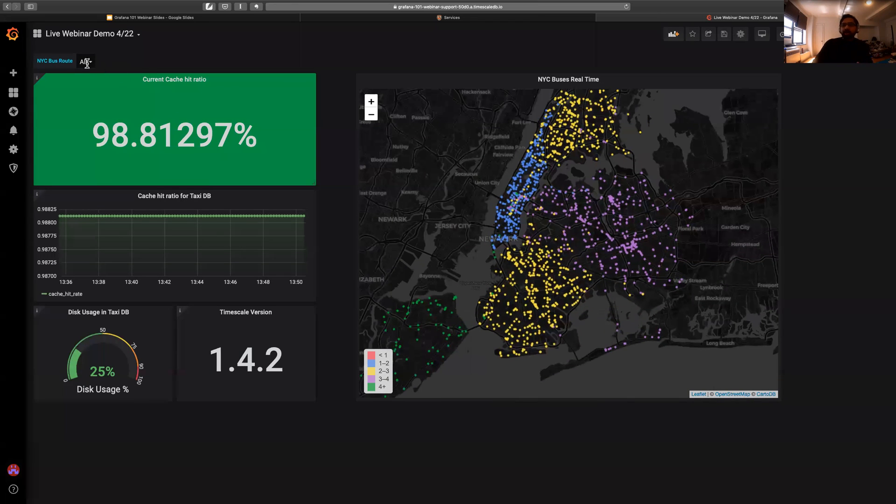
# - Choose Manhattan, Bronx/Brooklyn and Queens in the dashboard's NYC Bus Route filter instead of All
pyautogui.click(85, 61)
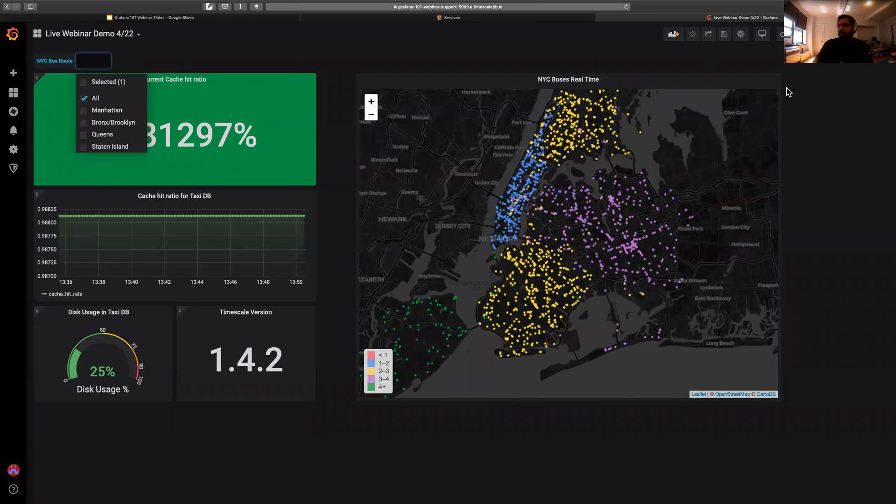
pyautogui.click(93, 110)
pyautogui.click(93, 122)
pyautogui.click(94, 134)
pyautogui.click(278, 31)
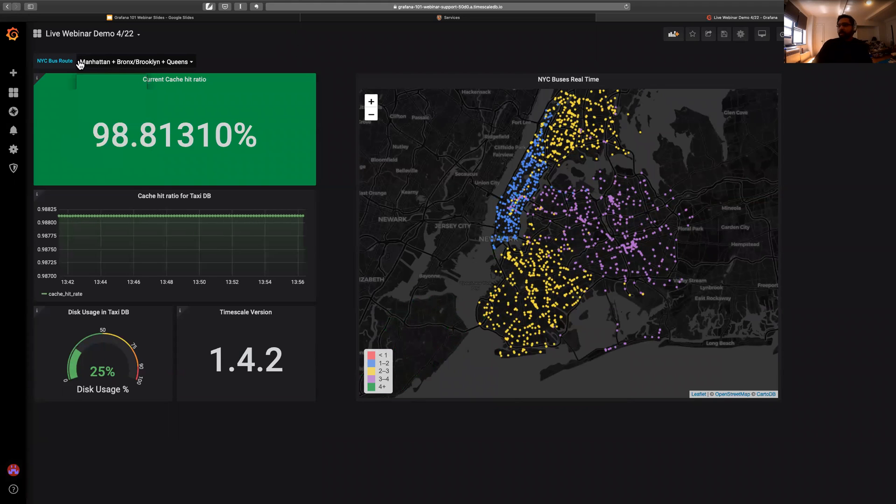
# - Narrow the dashboard's NYC Bus Route filter to Manhattan only
pyautogui.click(121, 62)
pyautogui.click(101, 121)
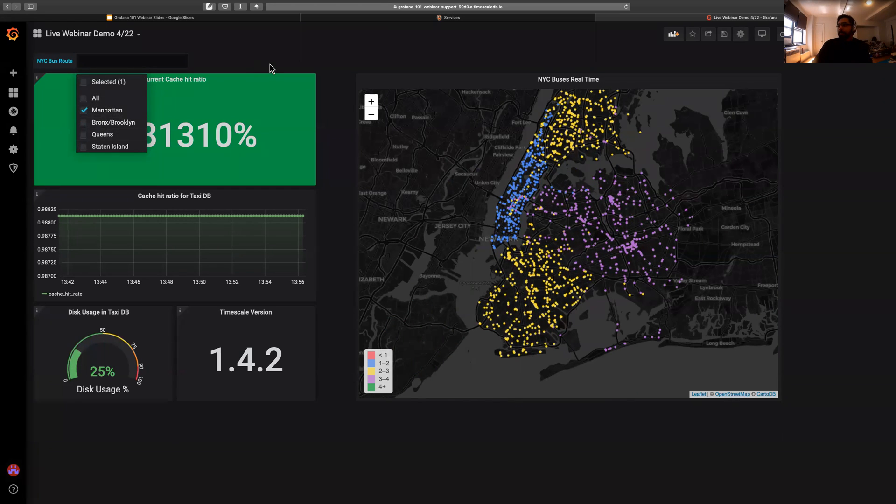
pyautogui.click(457, 201)
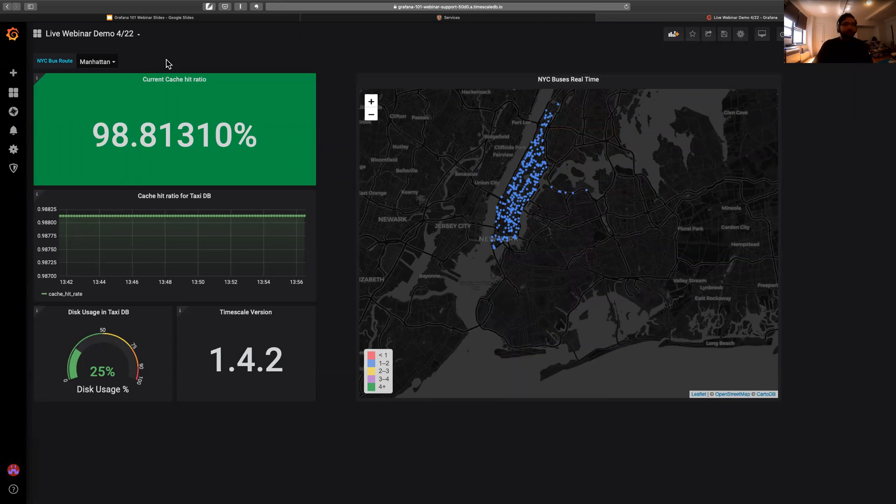
# - Switch to the Google Slides deck, view the Dataset 3: Public data slide, and return to the Grafana dashboard
pyautogui.click(173, 18)
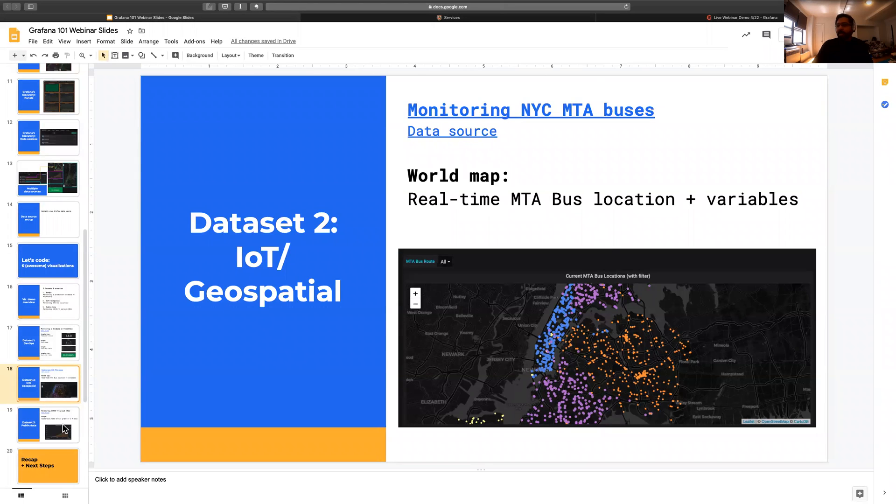
pyautogui.click(62, 424)
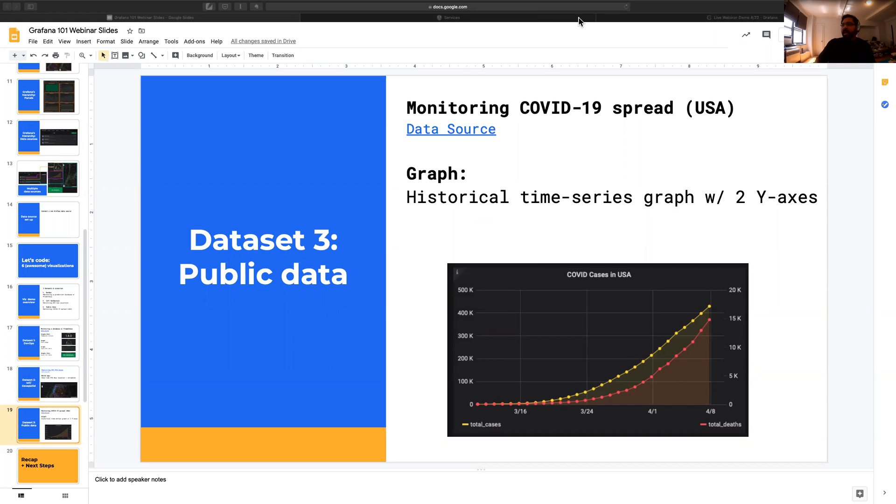
pyautogui.click(696, 16)
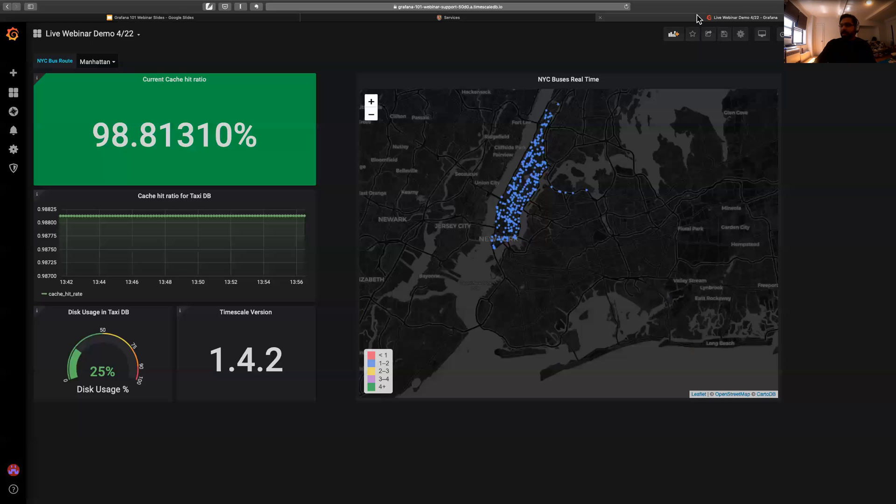
# - Add a new Graph panel to the dashboard and set its query data source to COVID-19 Data
pyautogui.click(672, 38)
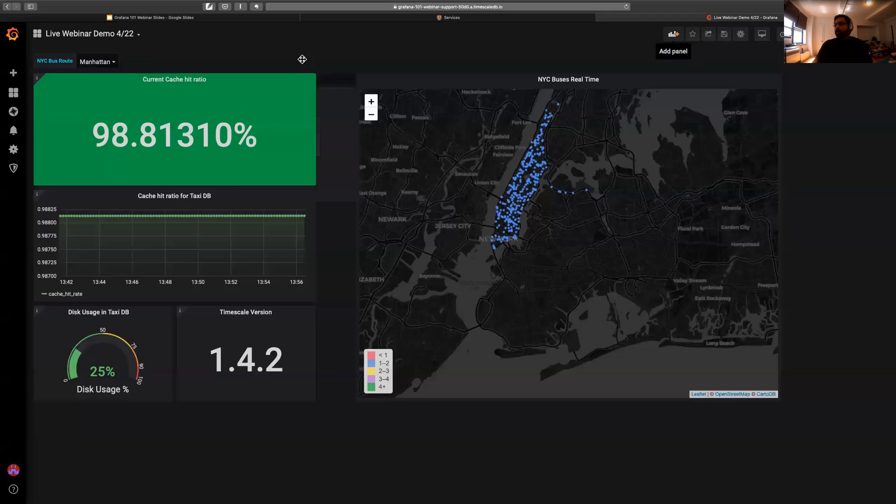
pyautogui.click(302, 135)
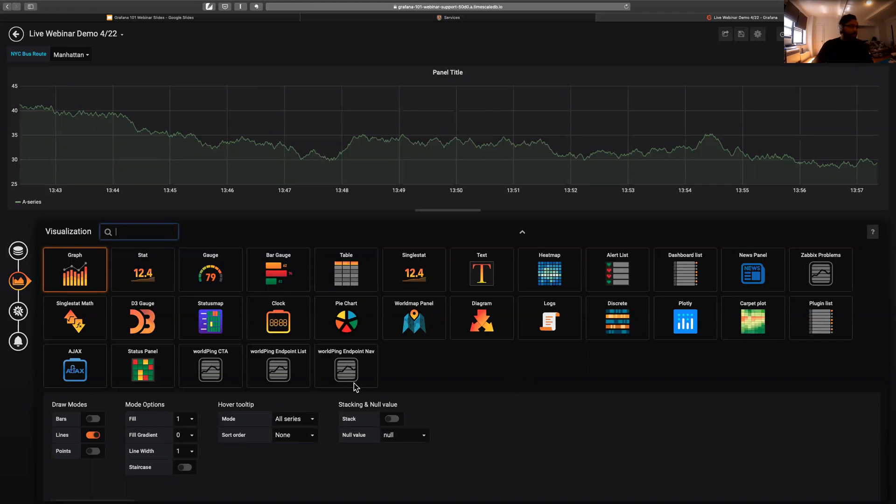
pyautogui.click(86, 266)
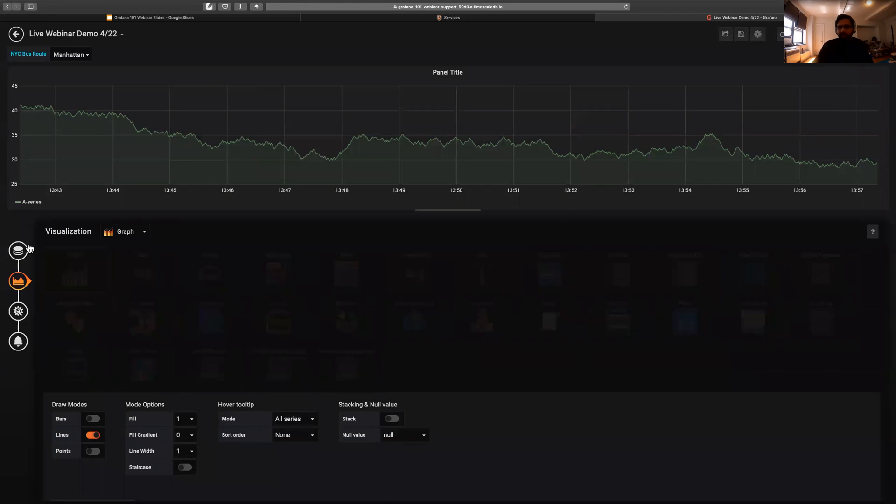
pyautogui.click(19, 251)
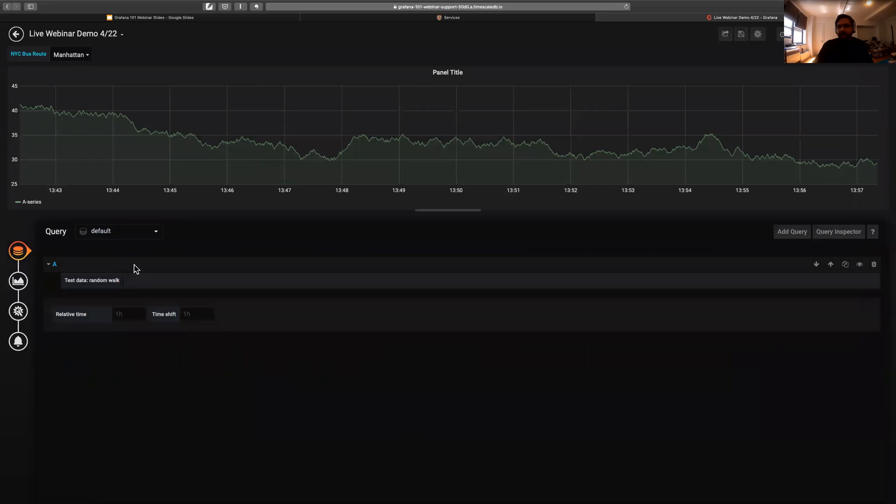
pyautogui.click(134, 232)
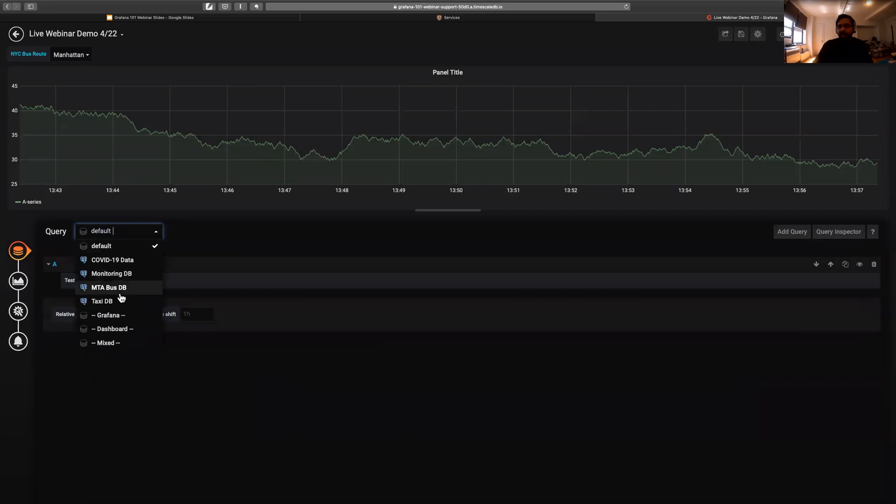
pyautogui.click(140, 261)
# - Replace the default SQL with a query on states selecting date as "time", summed cases as total_cases and deaths as total_deaths, grouped and ordered by time
pyautogui.click(799, 265)
pyautogui.press('super+a')
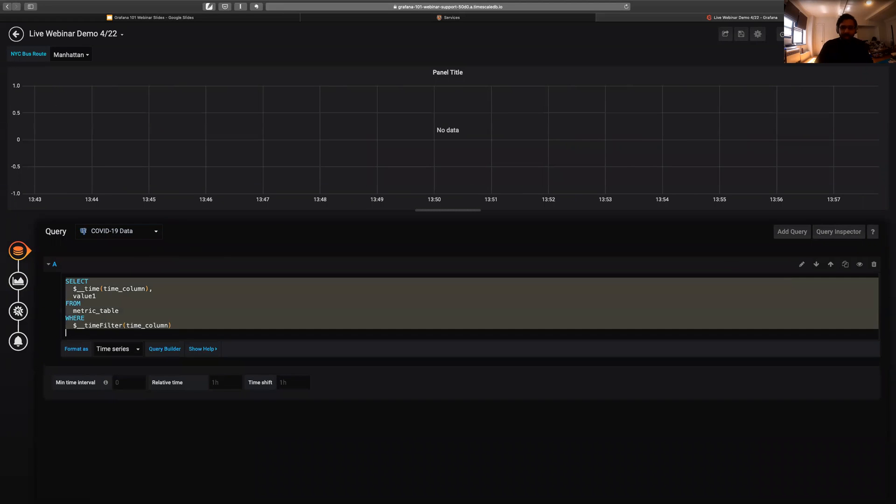
pyautogui.press('BackSpace')
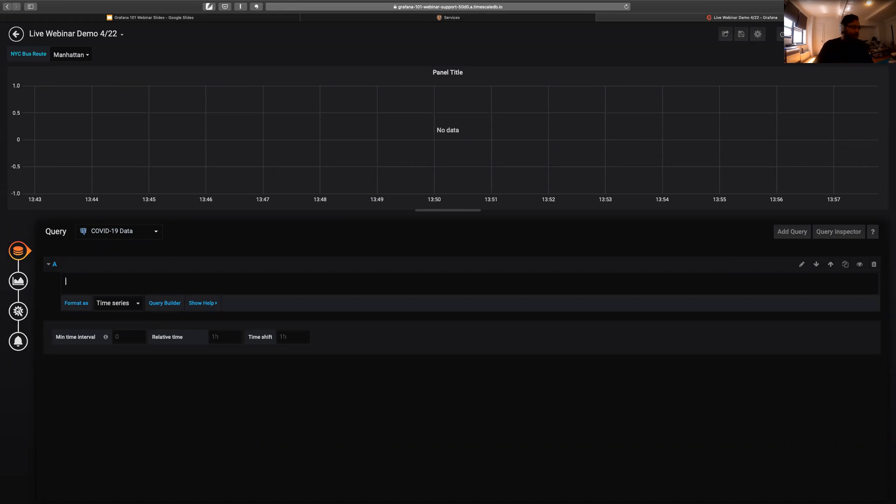
pyautogui.press('super+Tab')
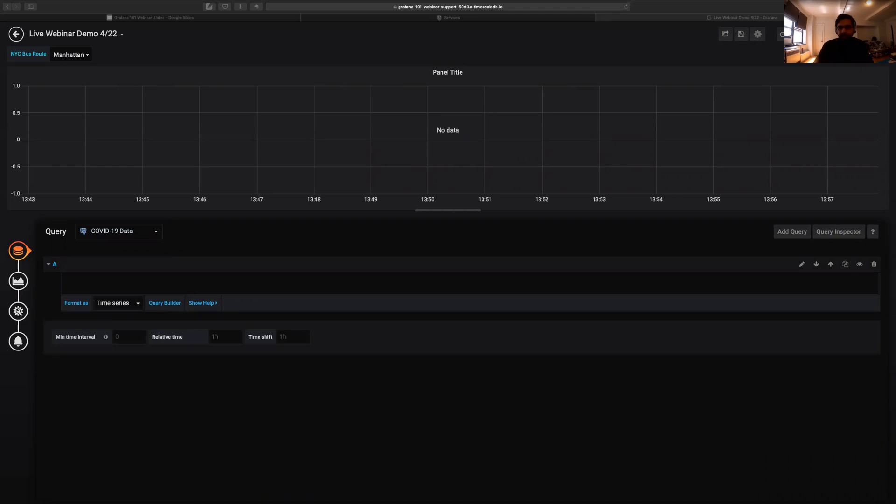
pyautogui.click(103, 285)
pyautogui.write('SELECT date as "time", sum (cases) as total_cases, sum(deaths) as total_deaths FROM states GROUP BY time ORDER BY time;')
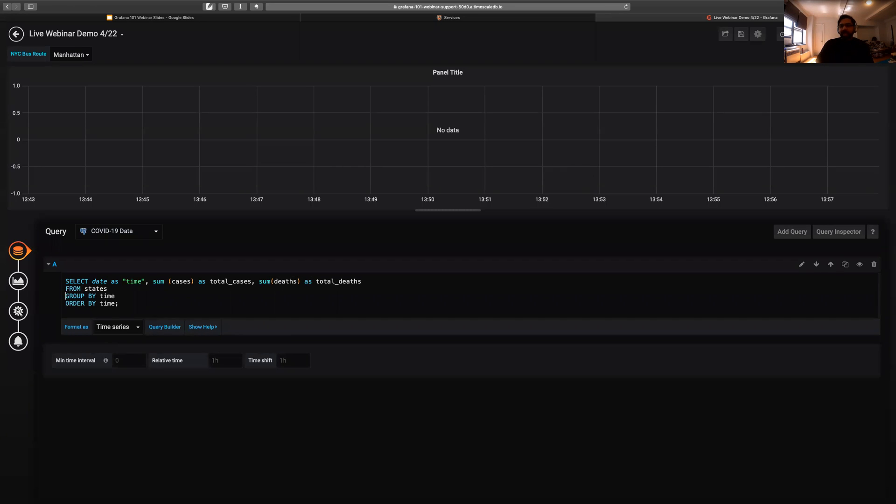
pyautogui.moveTo(96, 289); pyautogui.dragTo(78, 288)
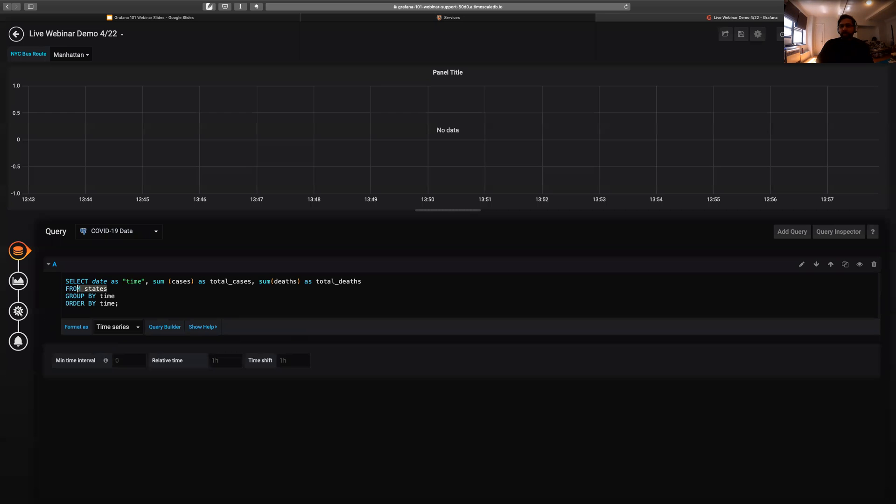
pyautogui.press('Right')
pyautogui.press('Down')
pyautogui.click(230, 254)
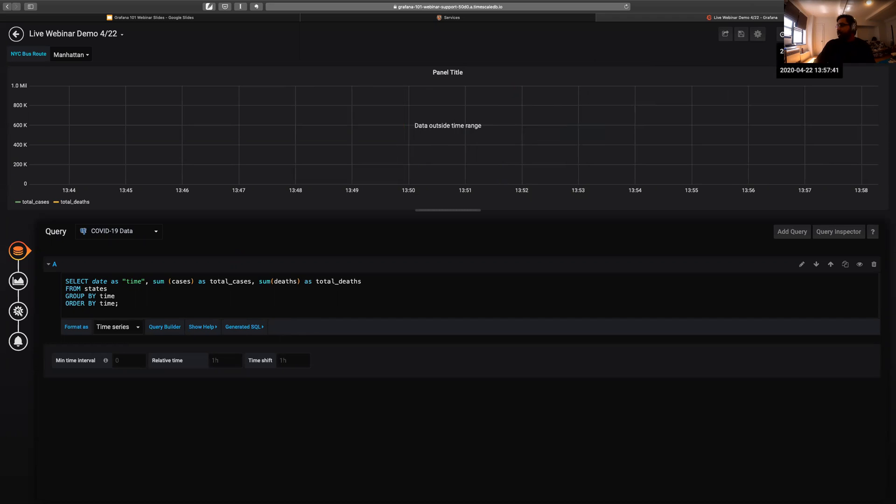
# - Set the dashboard time range to Last 30 days so it covers the COVID-19 data
pyautogui.click(793, 34)
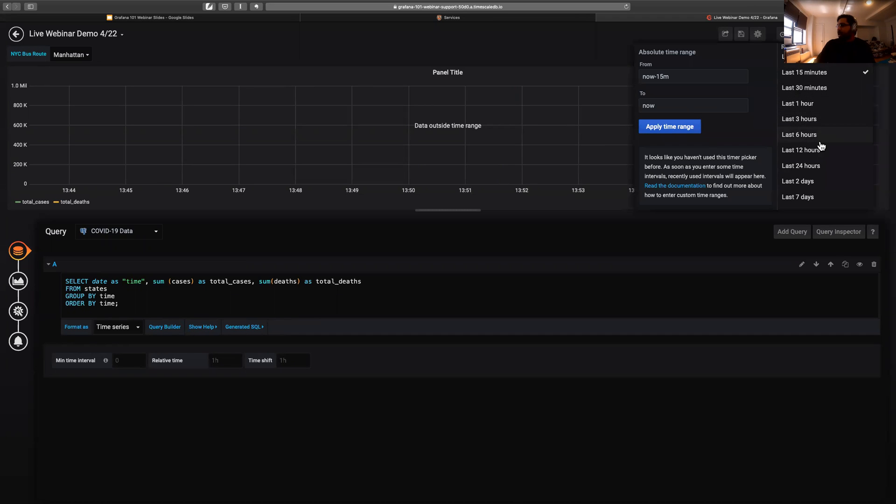
pyautogui.scroll(-1, 794, 153)
pyautogui.scroll(-3, 795, 152)
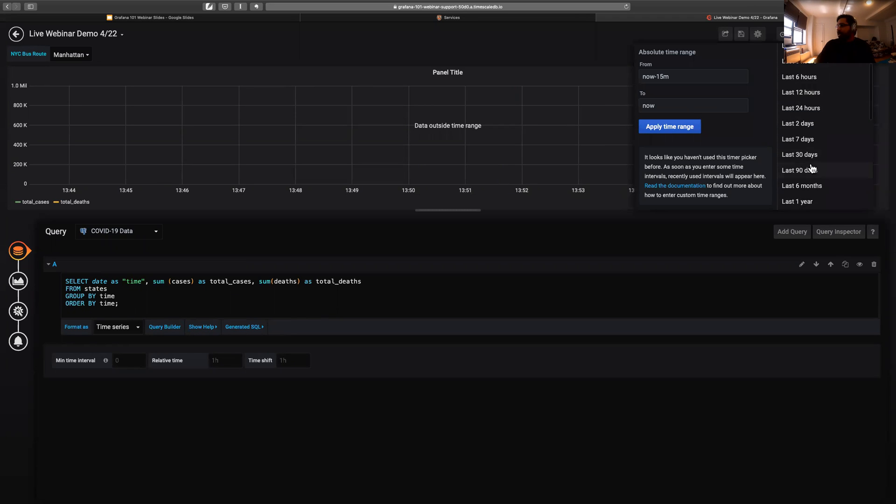
pyautogui.click(814, 156)
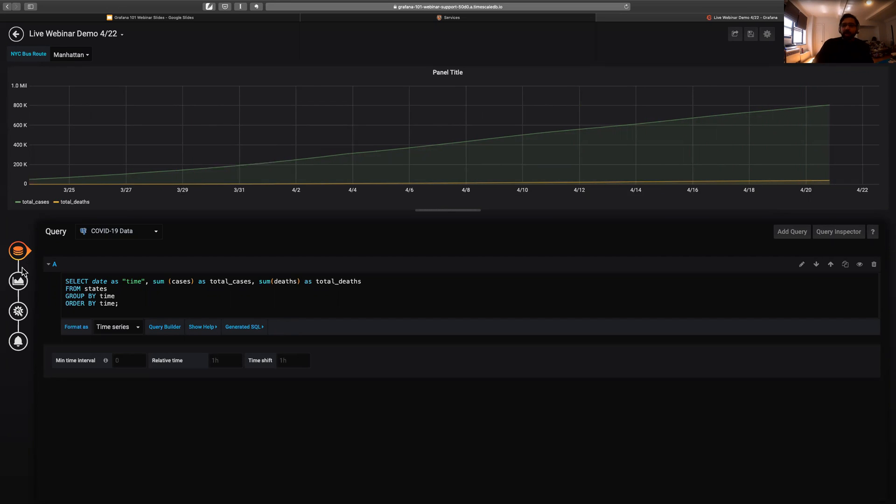
# - Add a series override to the graph that plots total_deaths on Y-axis 2
pyautogui.click(18, 281)
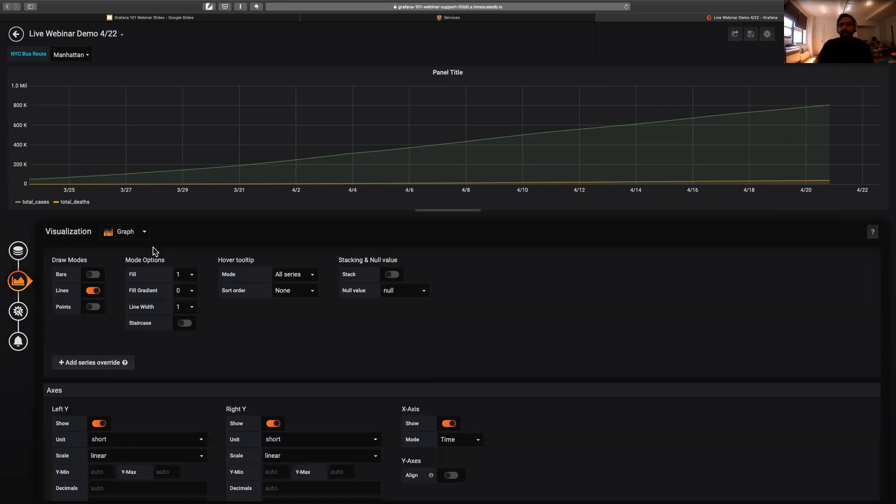
pyautogui.click(82, 364)
pyautogui.click(119, 355)
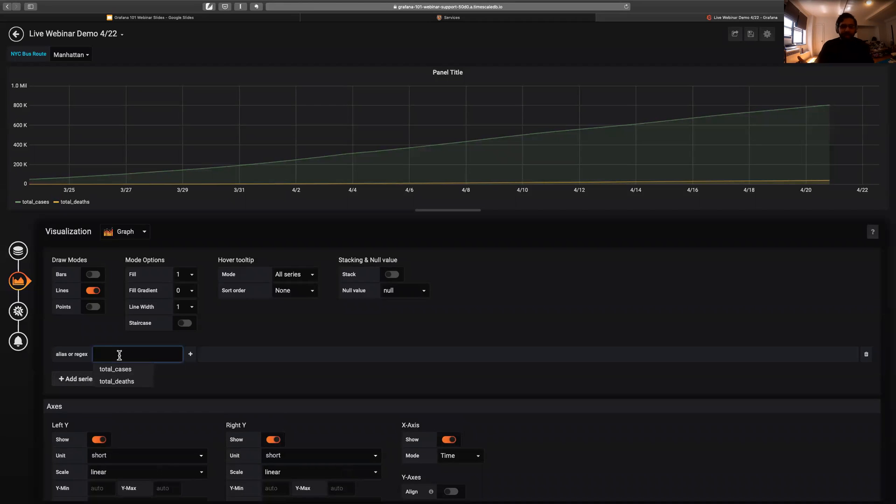
pyautogui.click(119, 381)
pyautogui.click(192, 356)
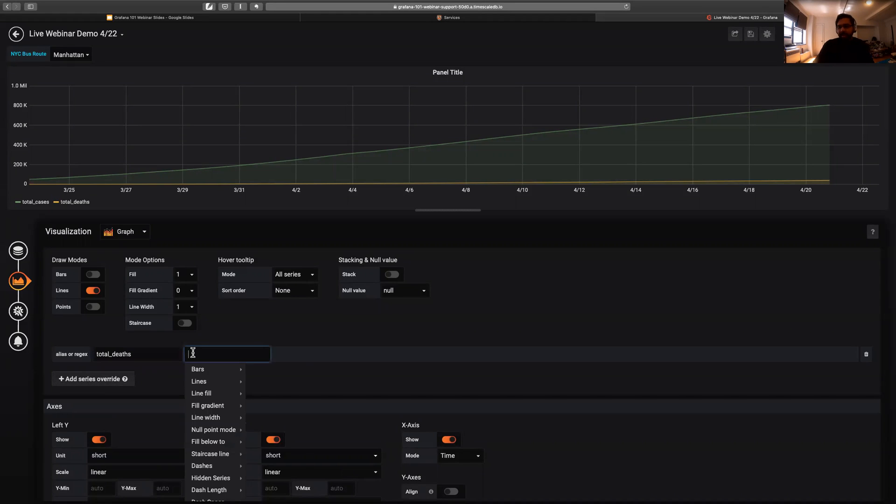
pyautogui.moveTo(226, 405)
pyautogui.scroll(-2, 226, 408)
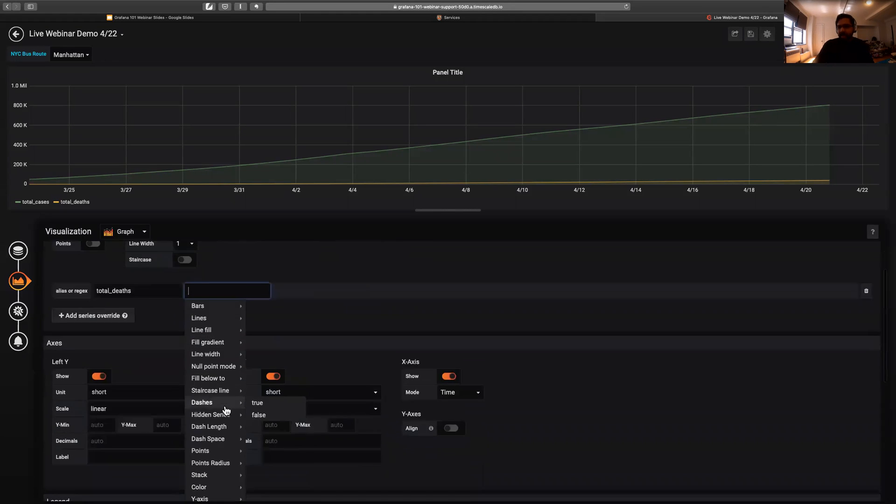
pyautogui.scroll(-3, 226, 408)
pyautogui.moveTo(243, 435)
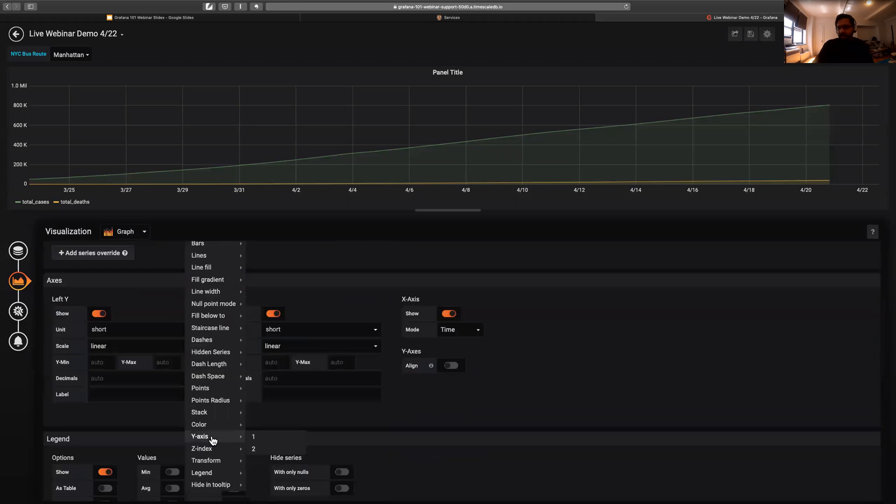
pyautogui.click(255, 450)
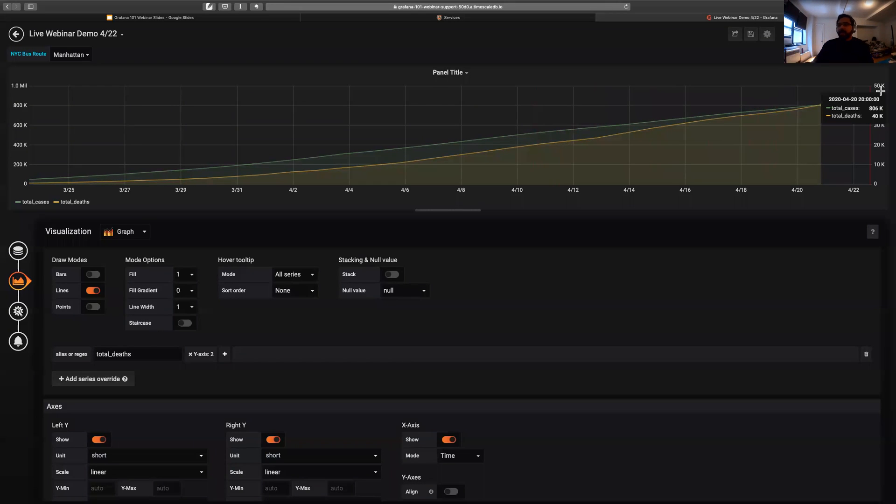
# - Show points on the graph lines and color total_cases yellow and total_deaths red
pyautogui.click(92, 307)
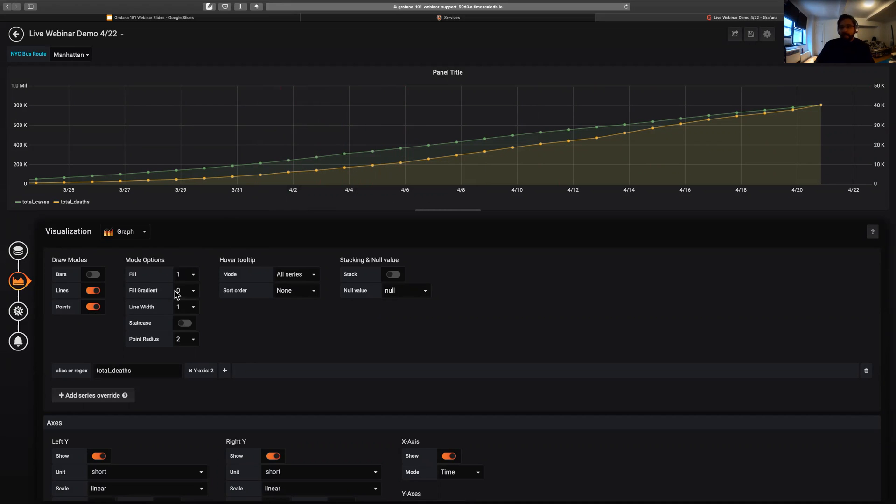
pyautogui.click(18, 202)
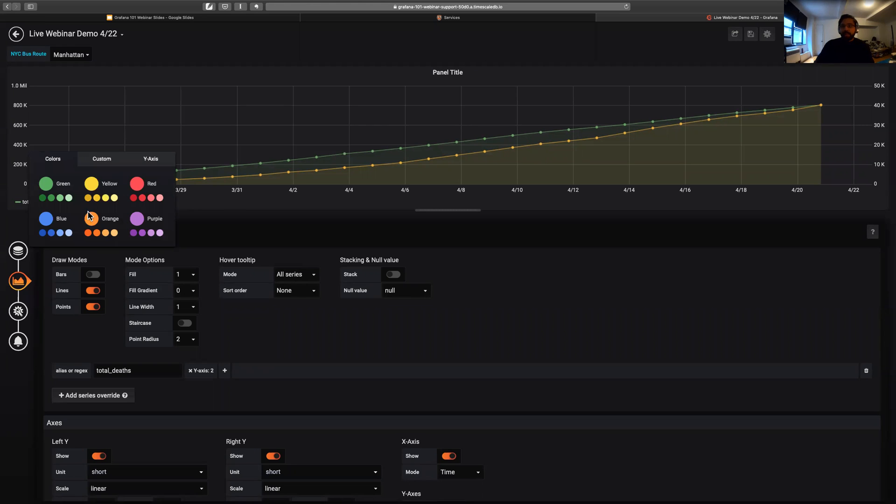
pyautogui.click(92, 183)
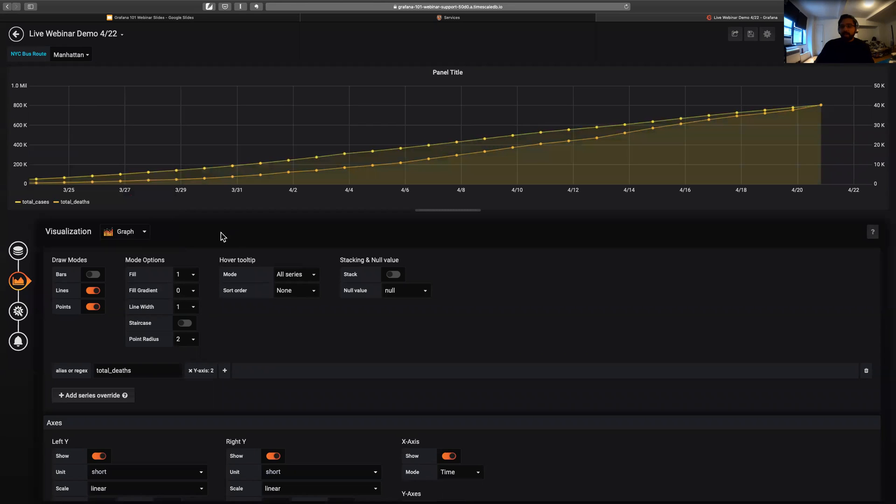
pyautogui.click(57, 204)
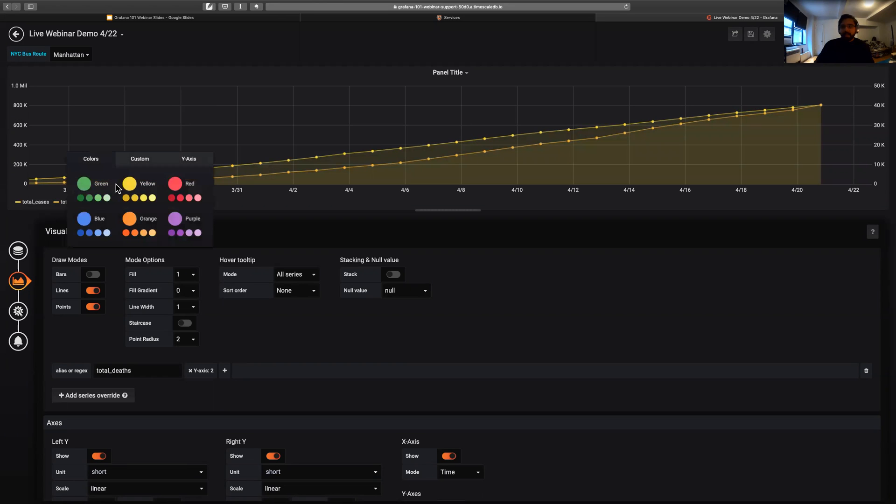
pyautogui.click(175, 183)
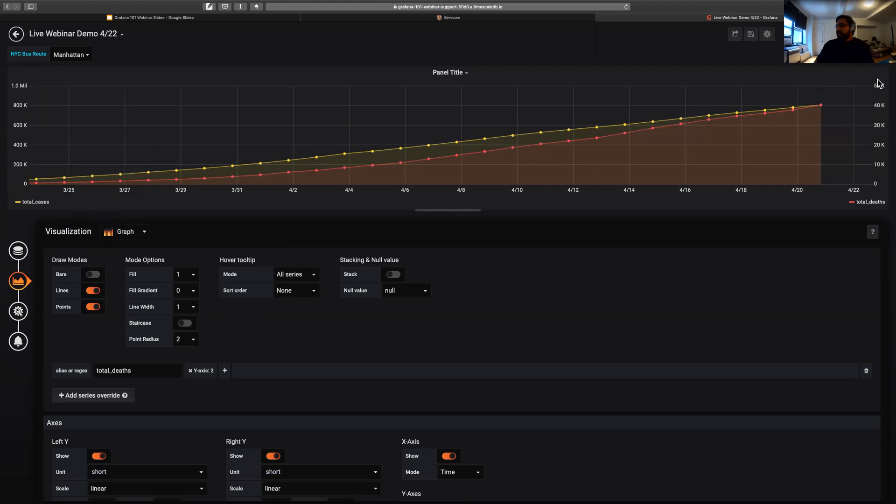
# - Title the panel "COVID-19 Spread in USA" and describe it as "Cases and deaths from COVID-19 in USA"
pyautogui.click(41, 303)
pyautogui.click(164, 258)
pyautogui.press('super+a')
pyautogui.press('BackSpace')
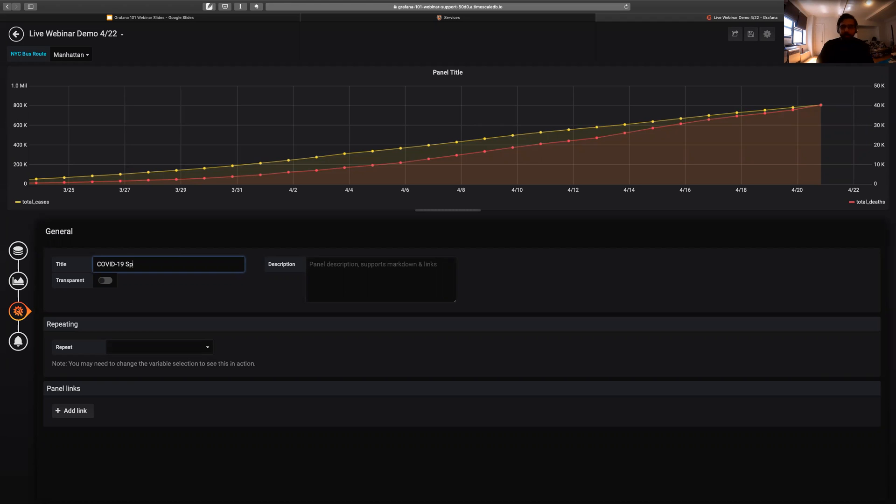
pyautogui.press('BackSpace')
pyautogui.press('Tab')
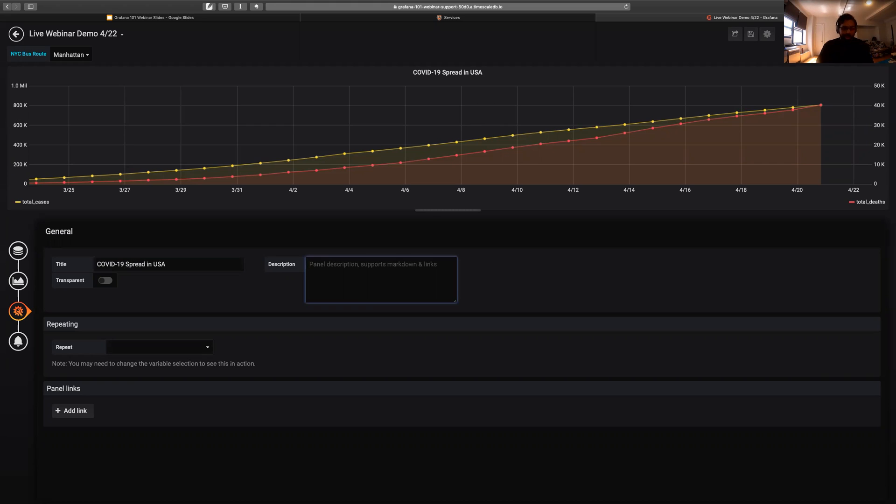
pyautogui.write('Cas')
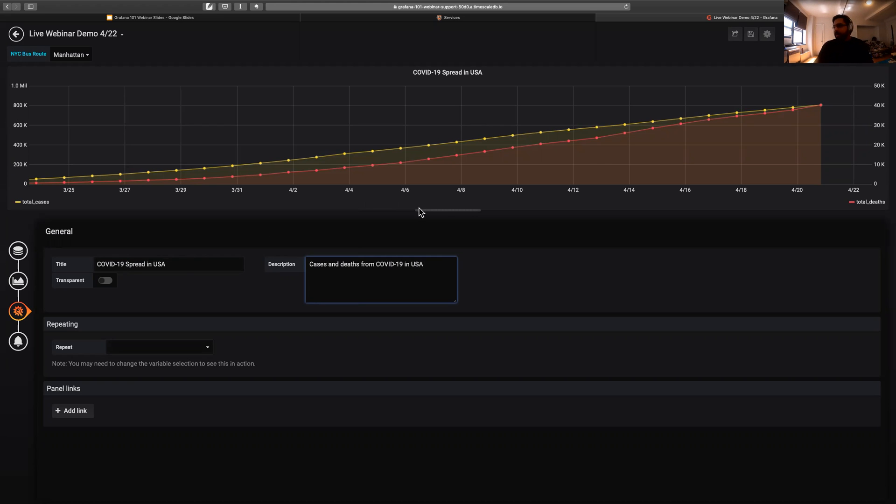
pyautogui.click(443, 232)
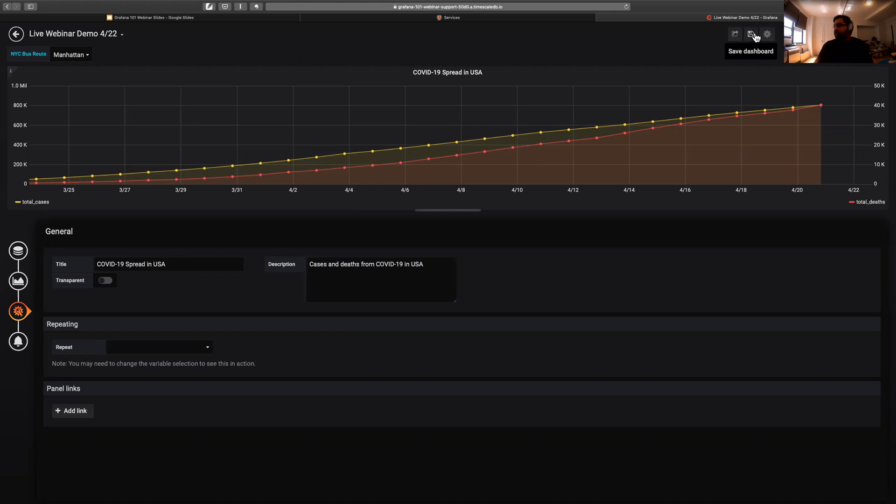
# - Save the dashboard without a change note and return from the COVID-19 panel editor to the full dashboard
pyautogui.click(752, 35)
pyautogui.click(425, 181)
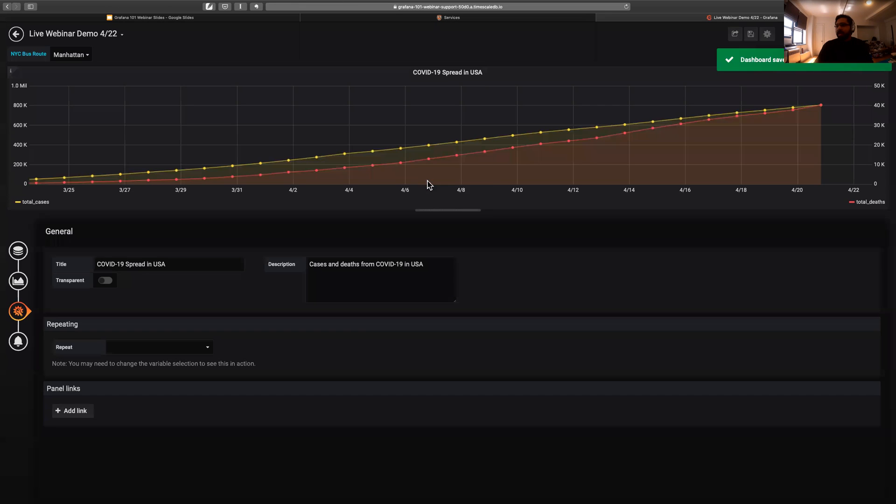
pyautogui.click(16, 35)
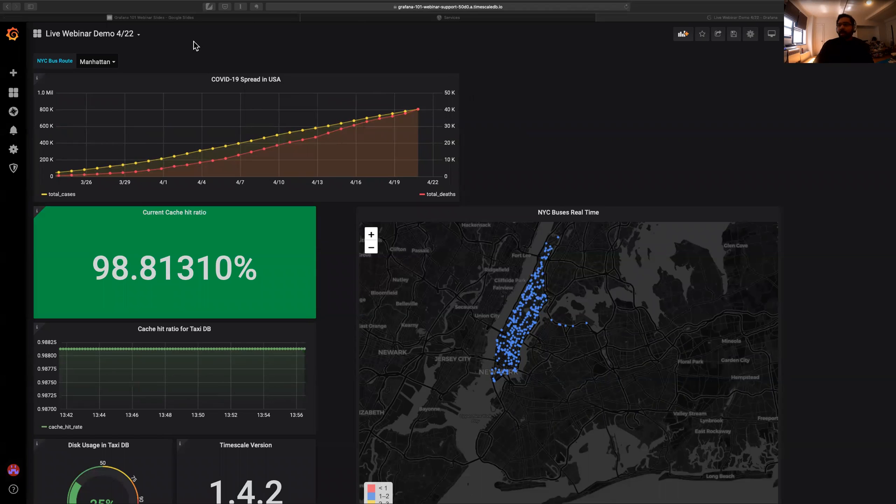
# - Switch to the Google Slides deck and start presenting from the Recap + Next Steps slide
pyautogui.click(172, 19)
pyautogui.scroll(-3, 63, 391)
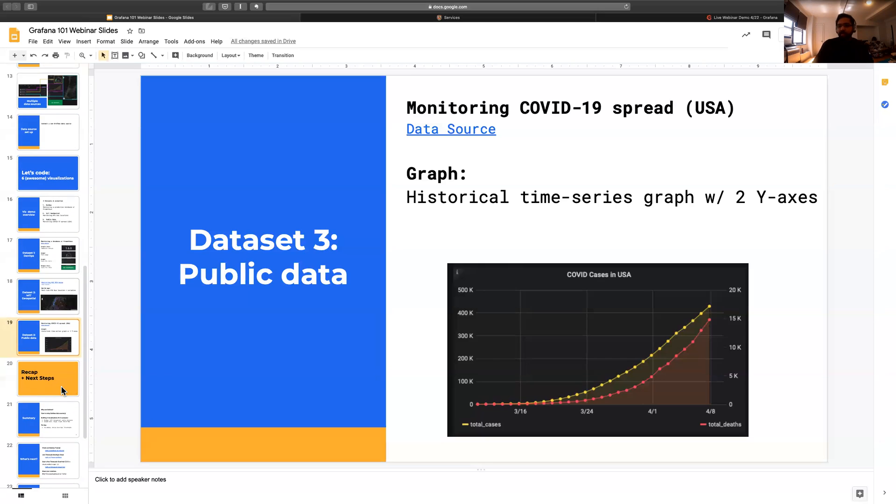
pyautogui.click(53, 378)
pyautogui.press('super+Return')
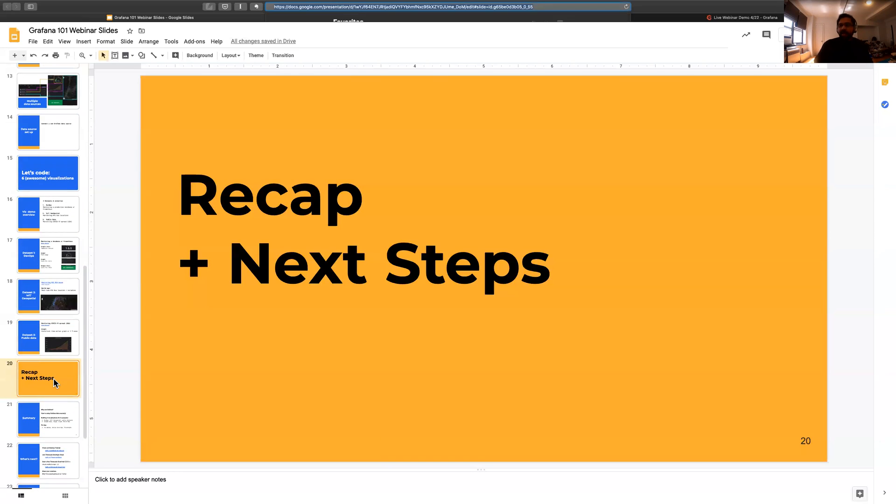